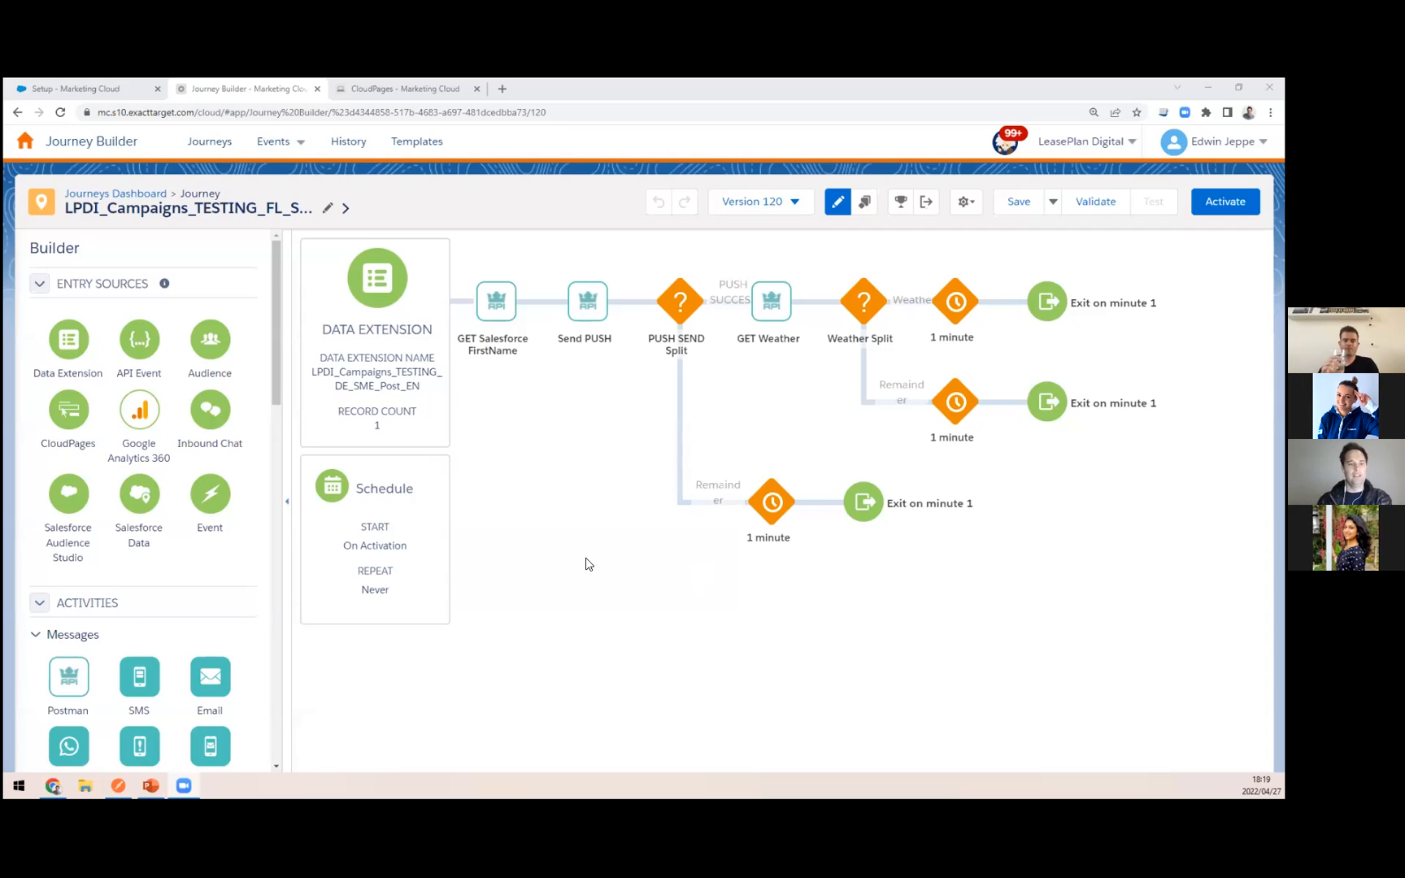
Step: Switch to the Postman installed package in Setup and view the component types that can be added
scroll(189, 608, "down", 3)
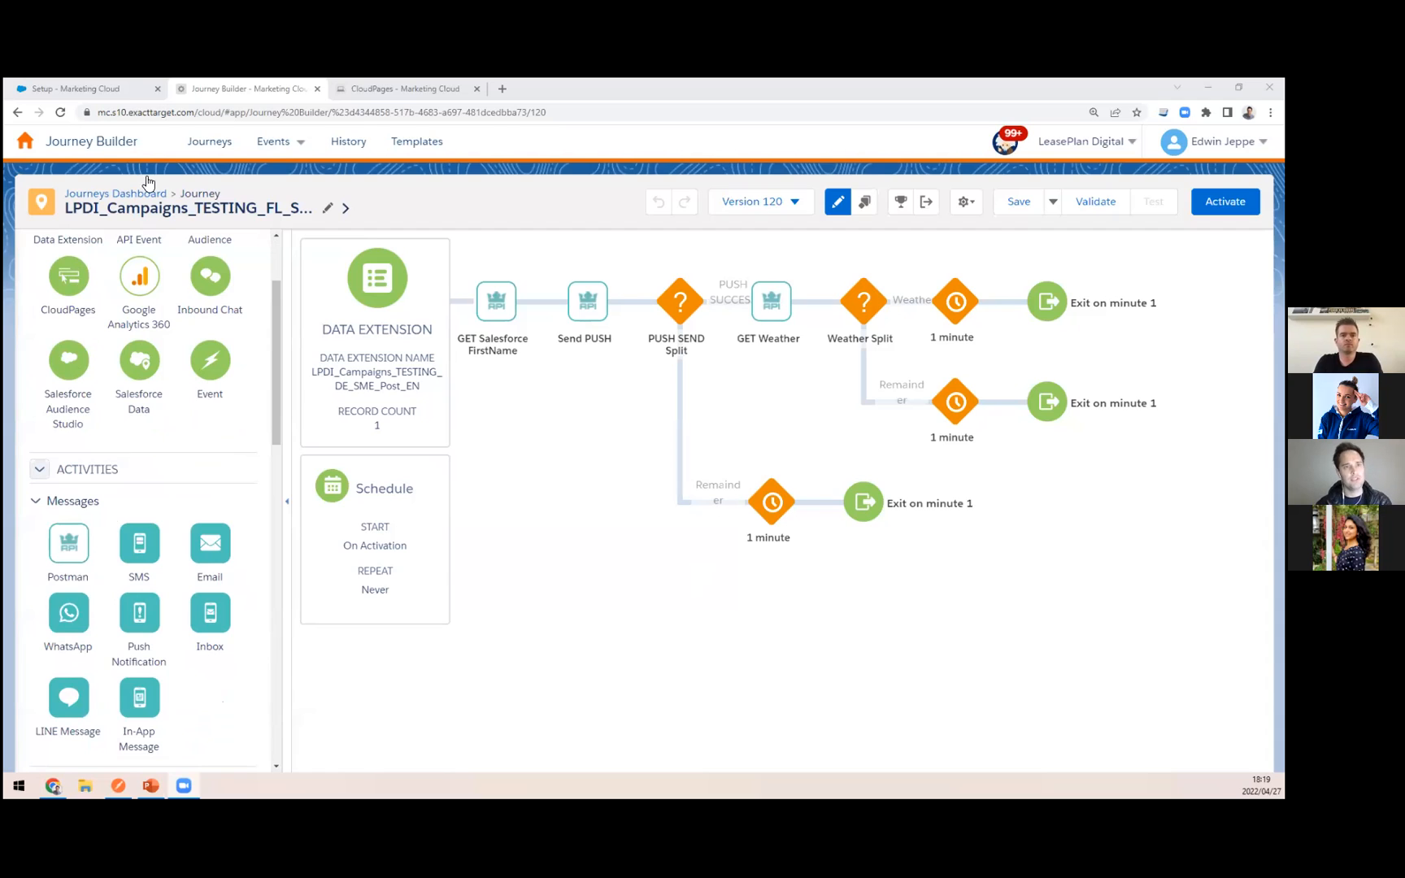
left_click(101, 88)
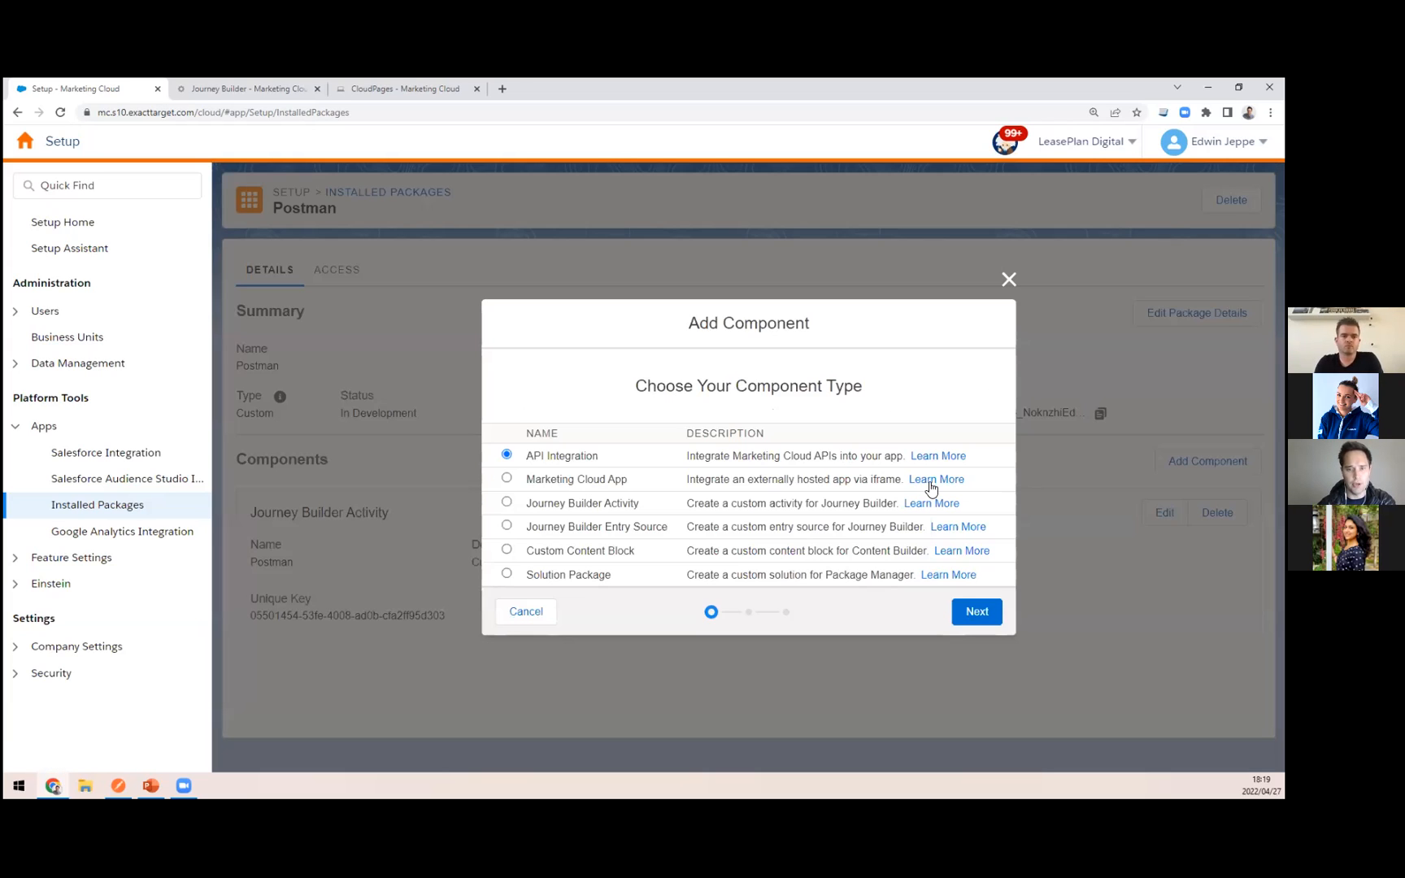
left_click(1207, 461)
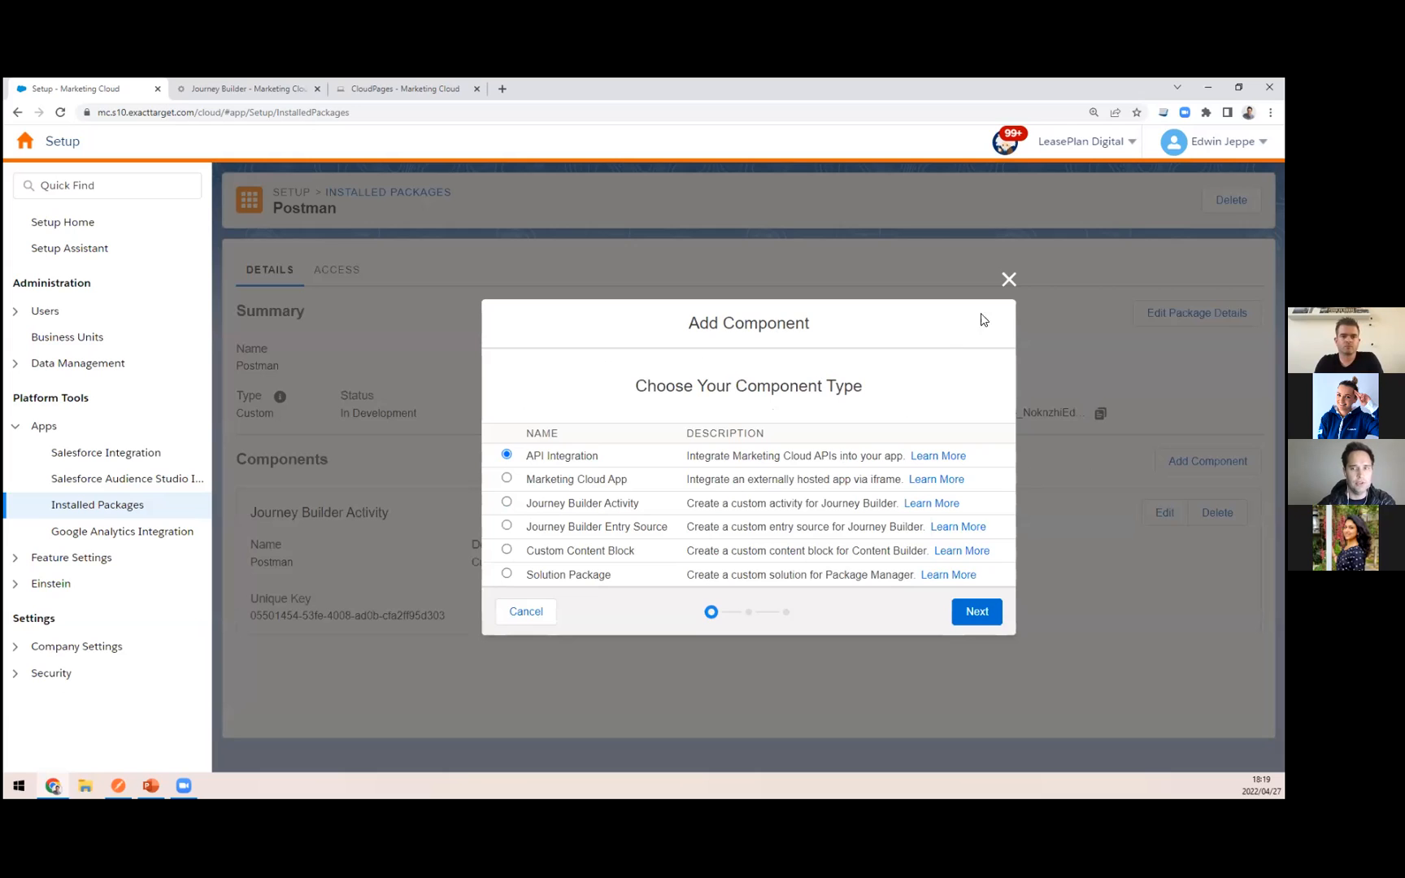
left_click(1009, 280)
Step: Open the properties of the Postman package's Journey Builder activity for editing
left_click(1165, 512)
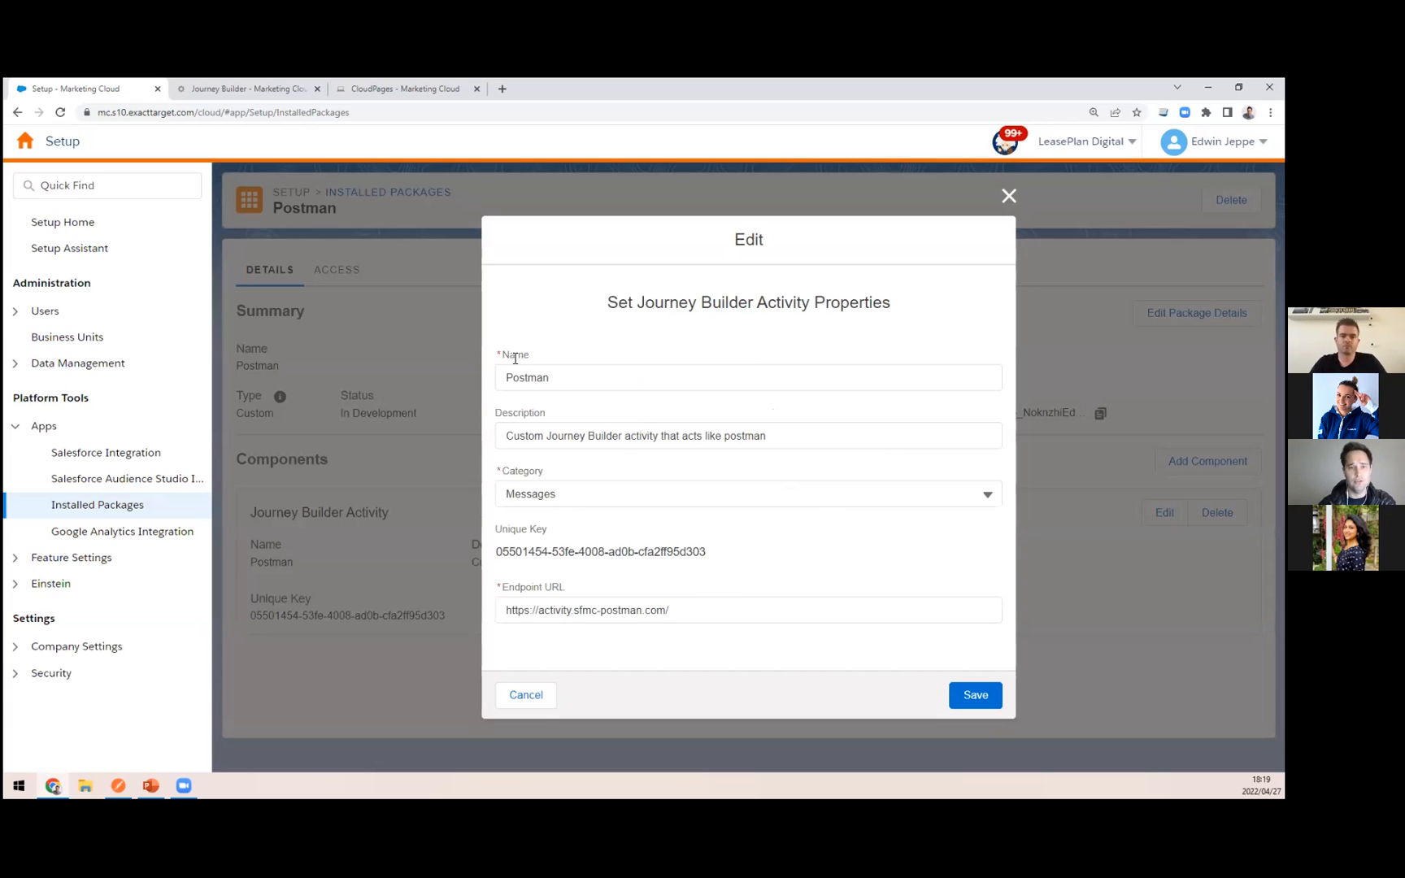
left_click(208, 82)
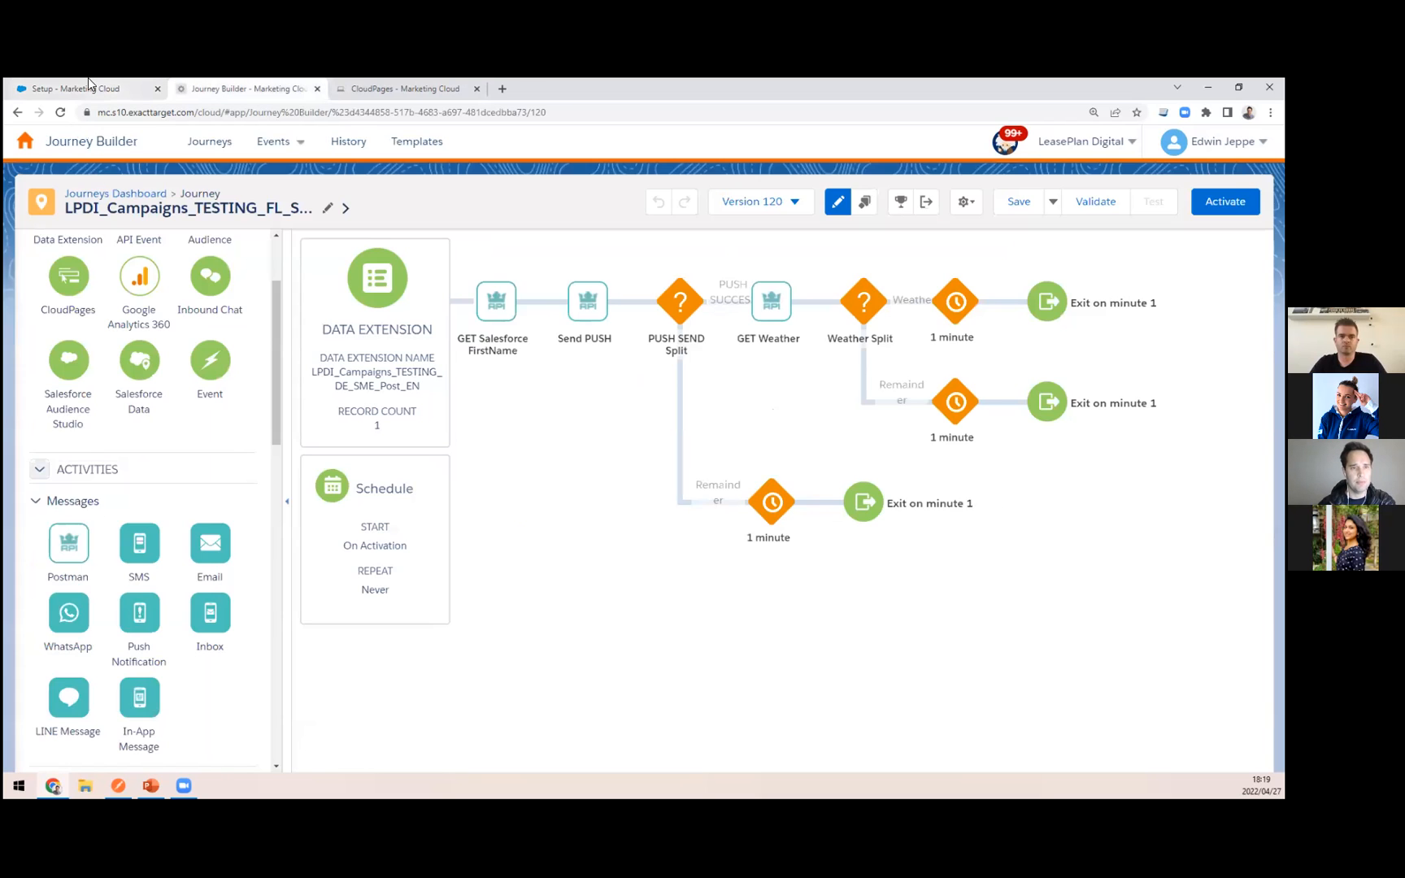
left_click(90, 84)
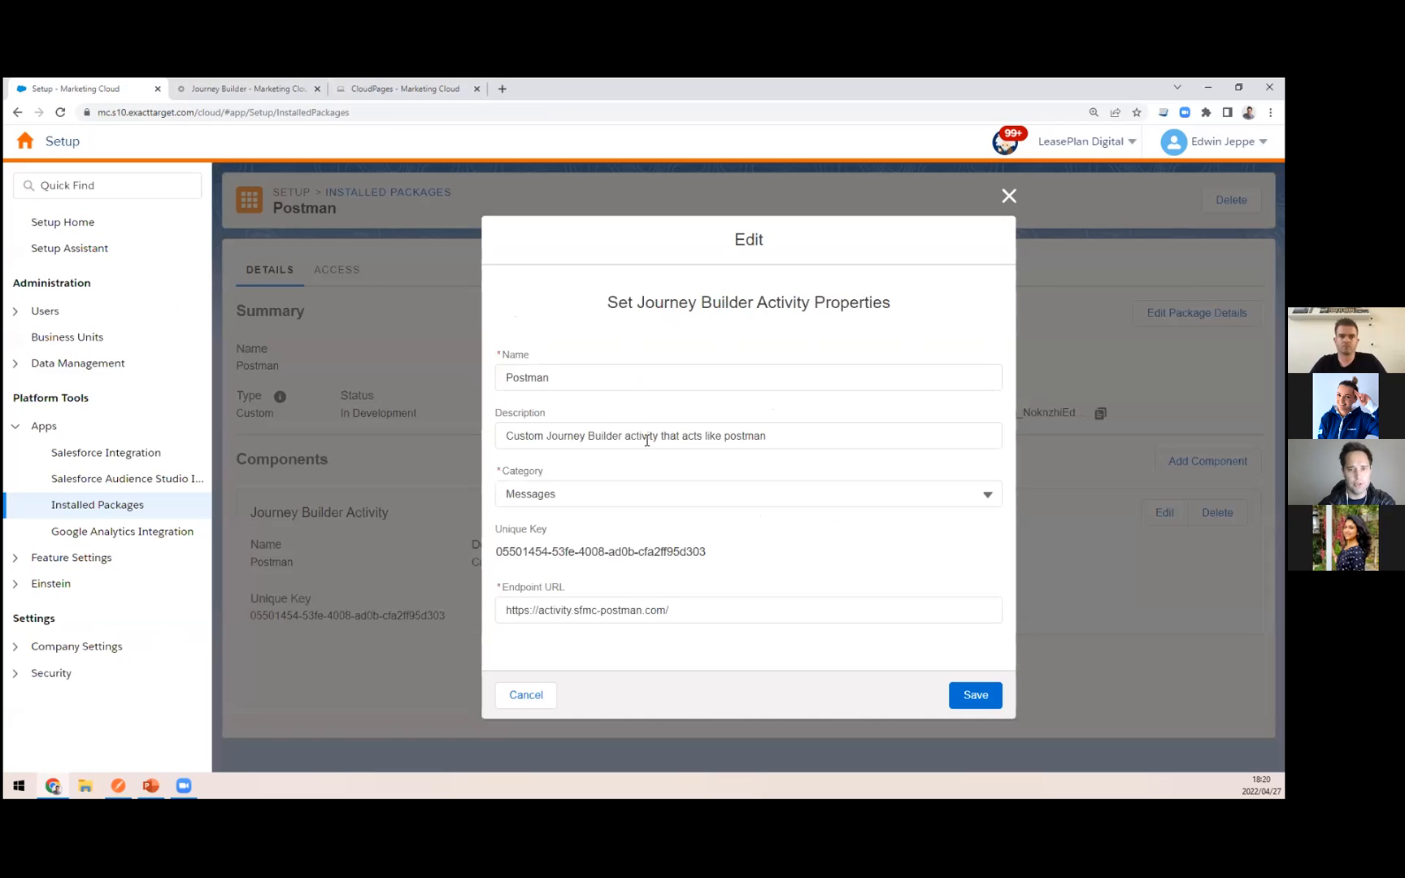
Step: Examine where the Postman activity sits among the Messages activities in Journey Builder and view the FetchSalesforceFirstName code resource in CloudPages
left_click(250, 88)
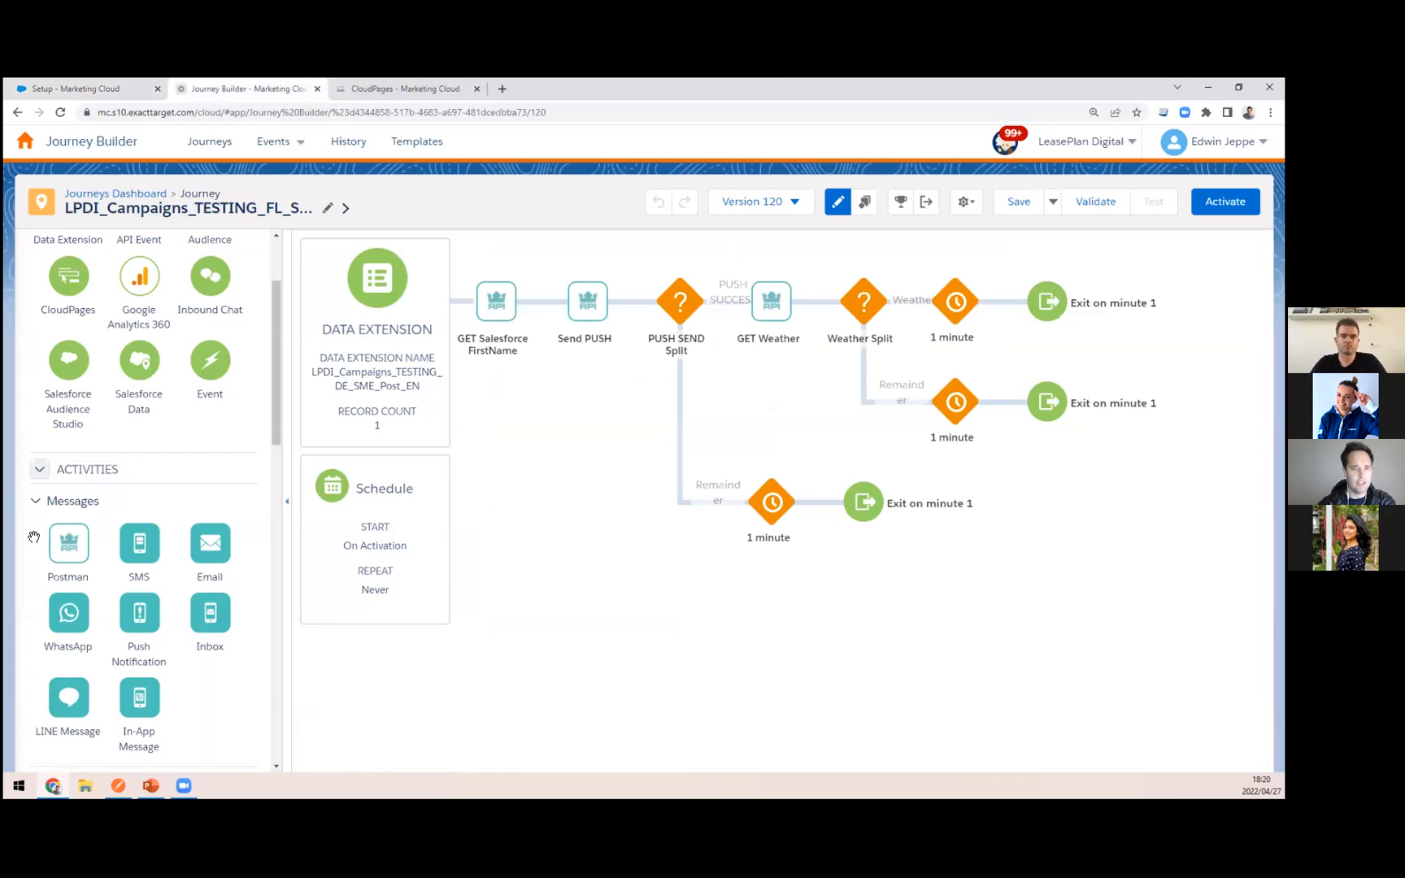
scroll(57, 506, "down", 1)
scroll(122, 488, "down", 5)
scroll(169, 246, "up", 5)
scroll(169, 246, "up", 1)
left_click(382, 88)
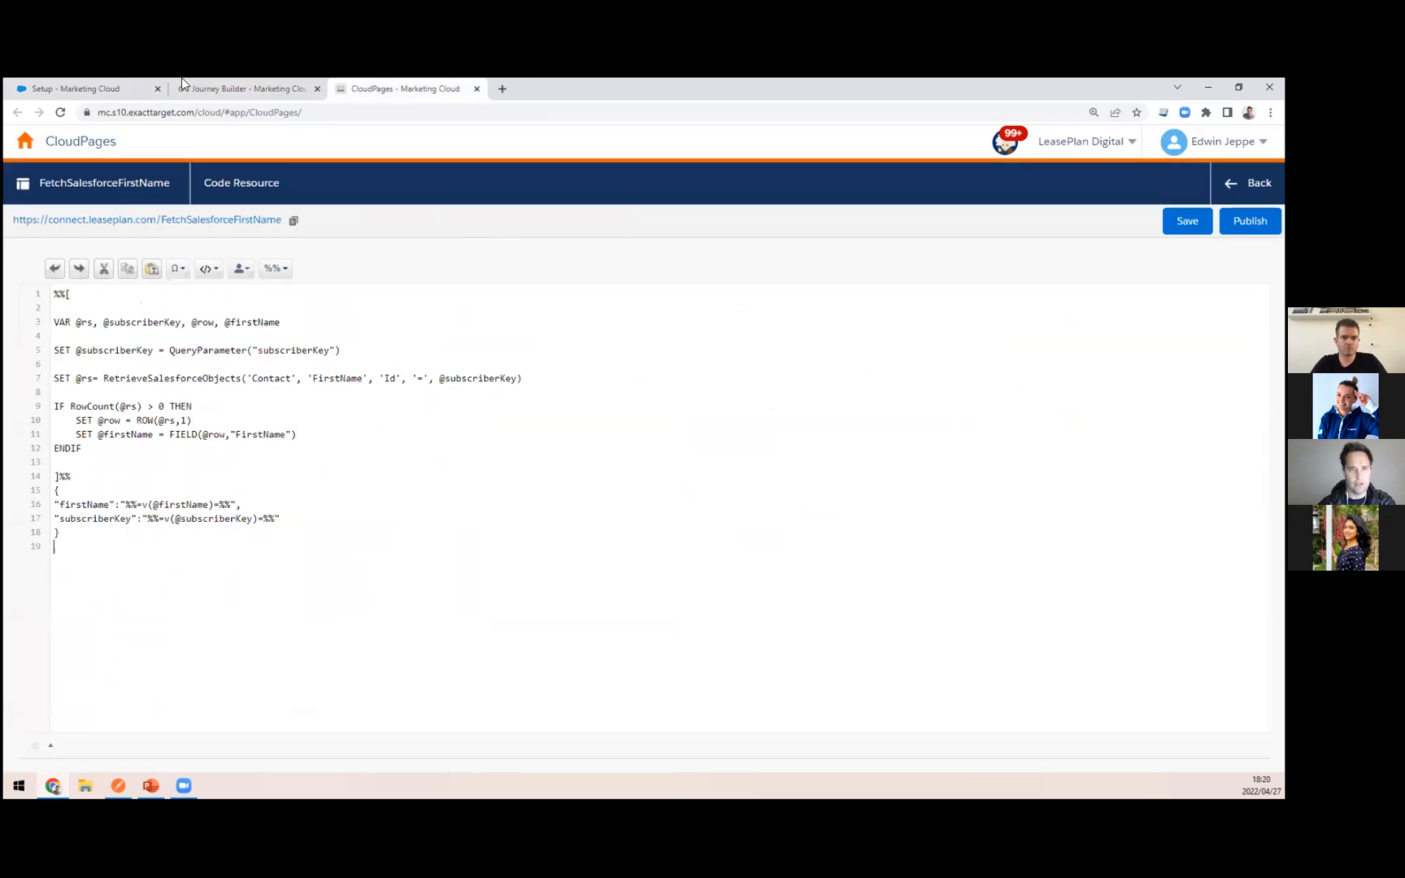
Step: Return to the Postman activity's properties in Setup, inspect the endpoint URL and close them without saving
left_click(93, 89)
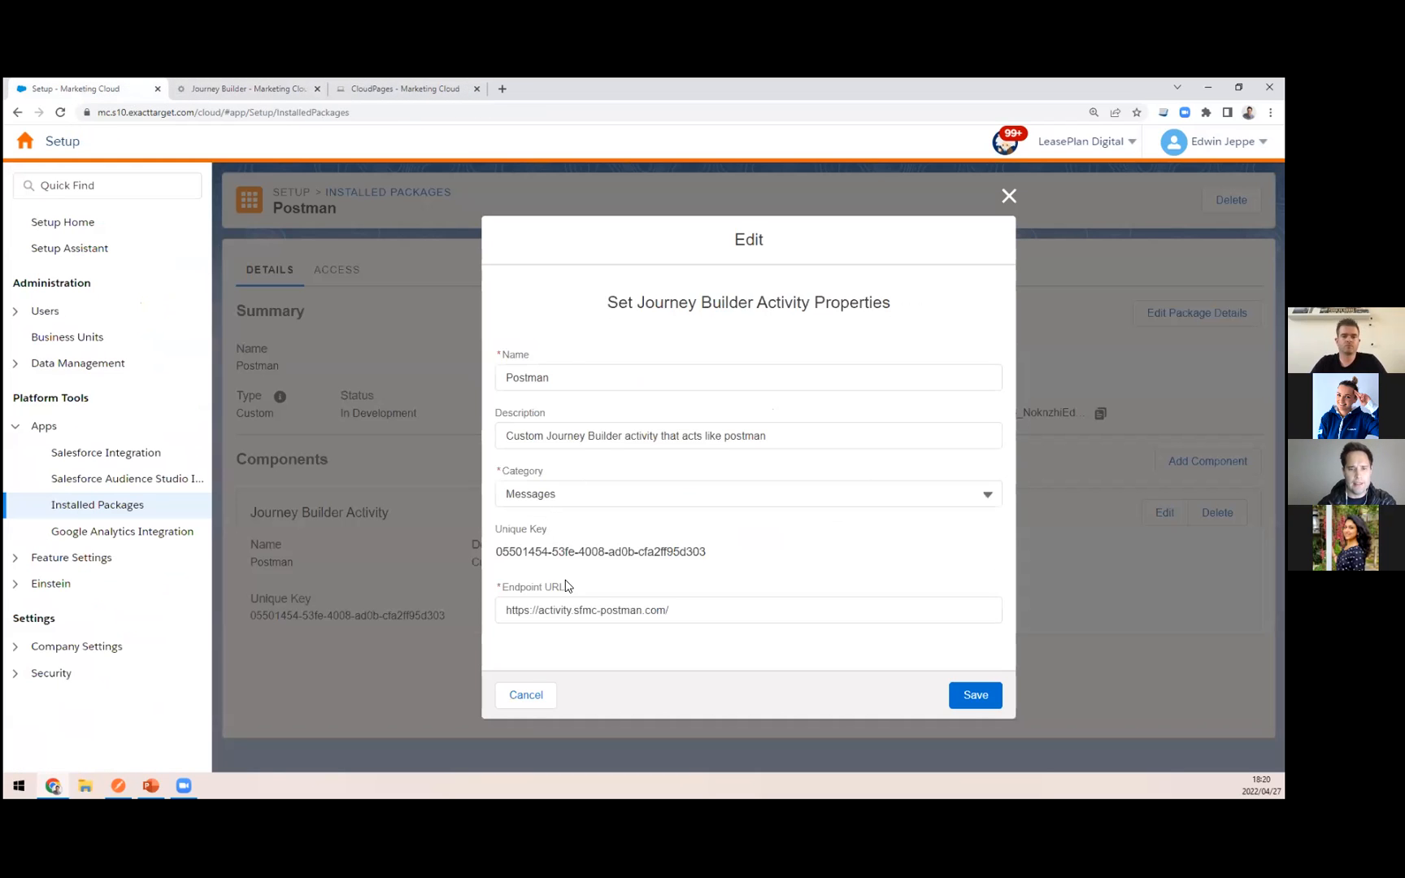
left_click(676, 609)
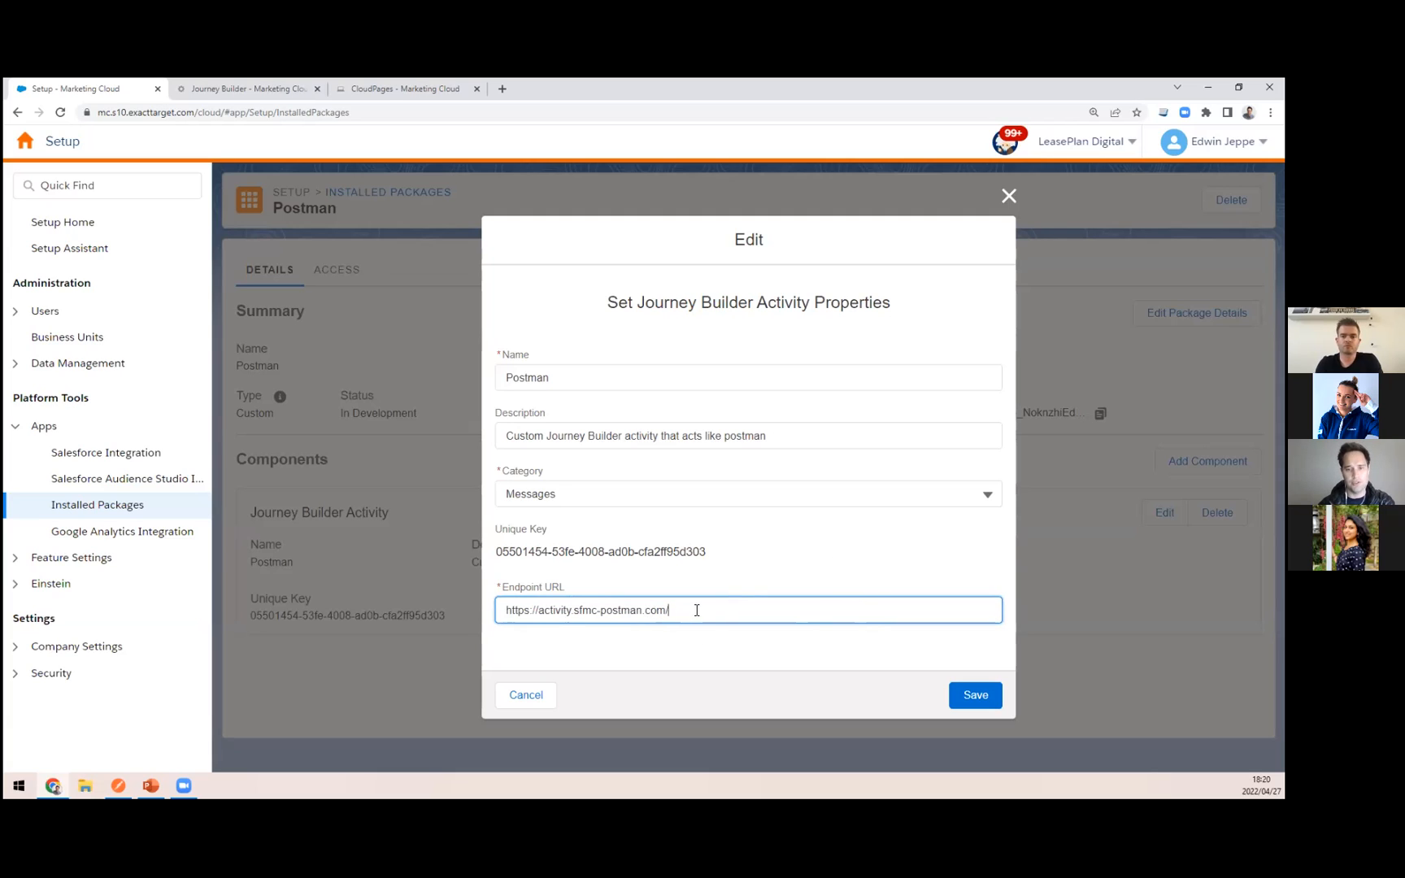
left_click(1009, 195)
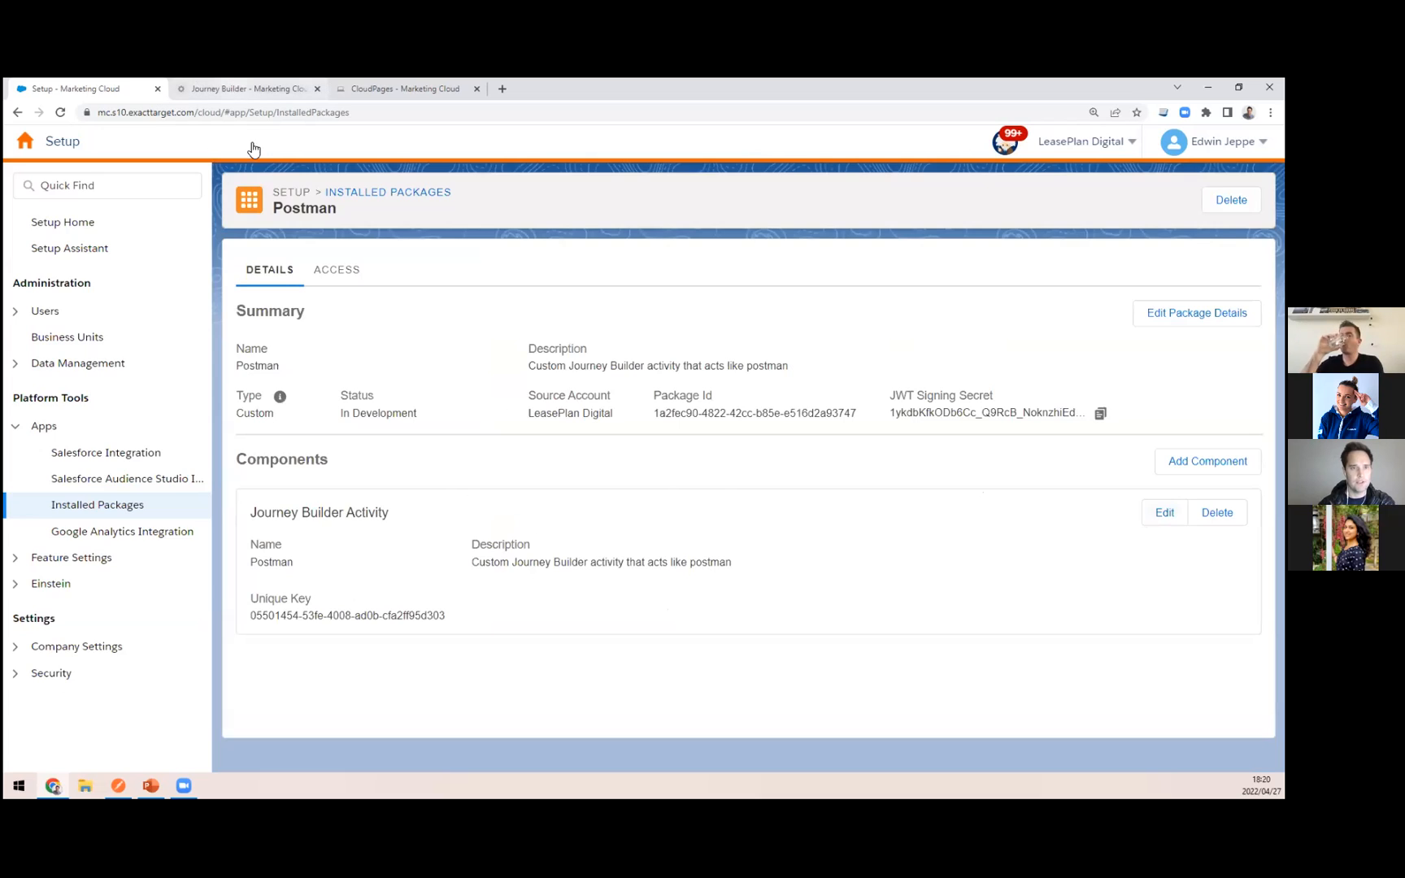
Step: Switch to the Postman app to view the Get Salesforce FirstName request, and return to the journey
key("ctrl+Tab")
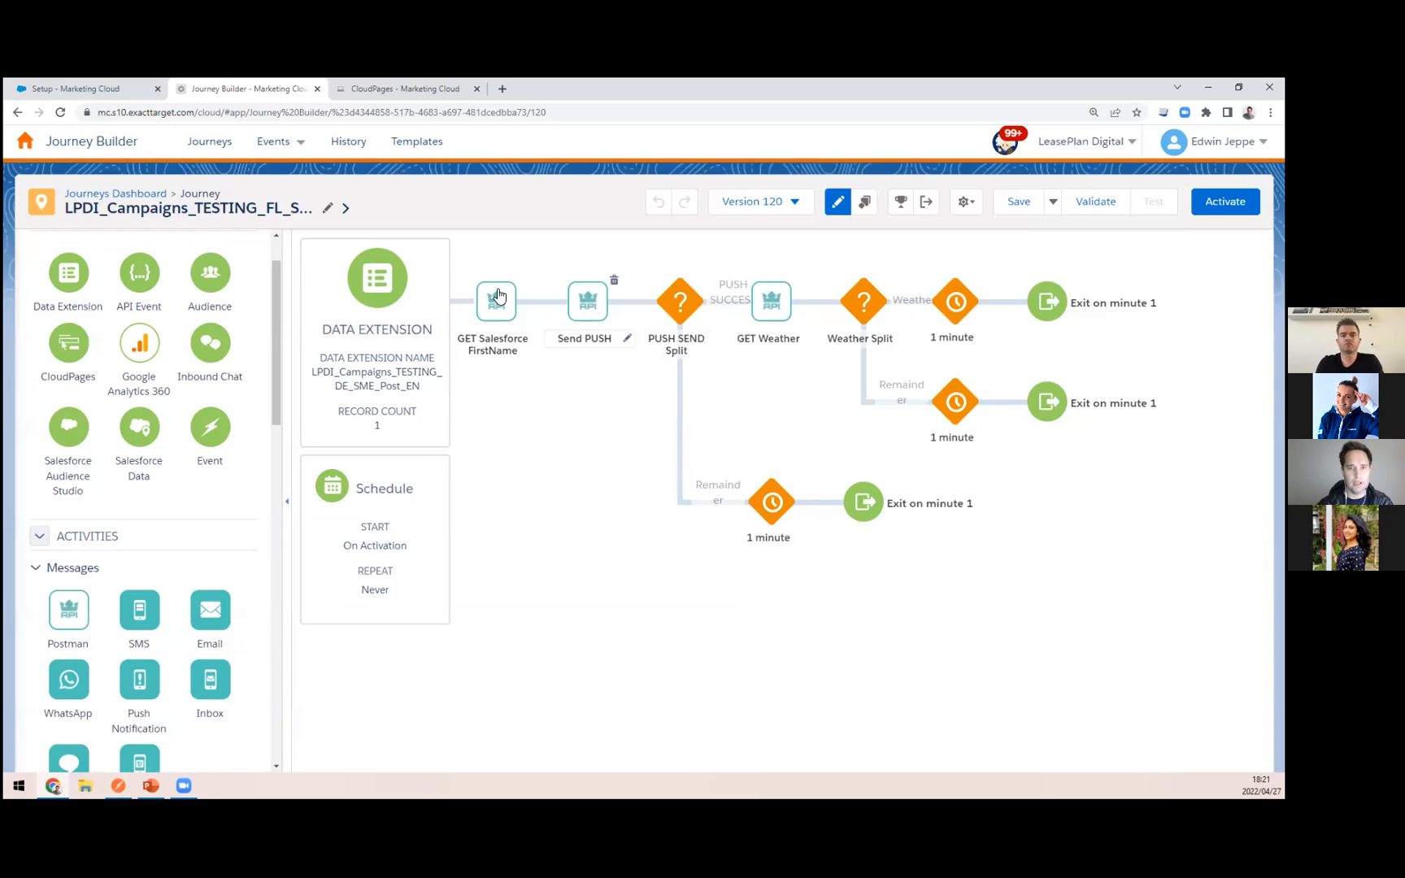
left_click(117, 787)
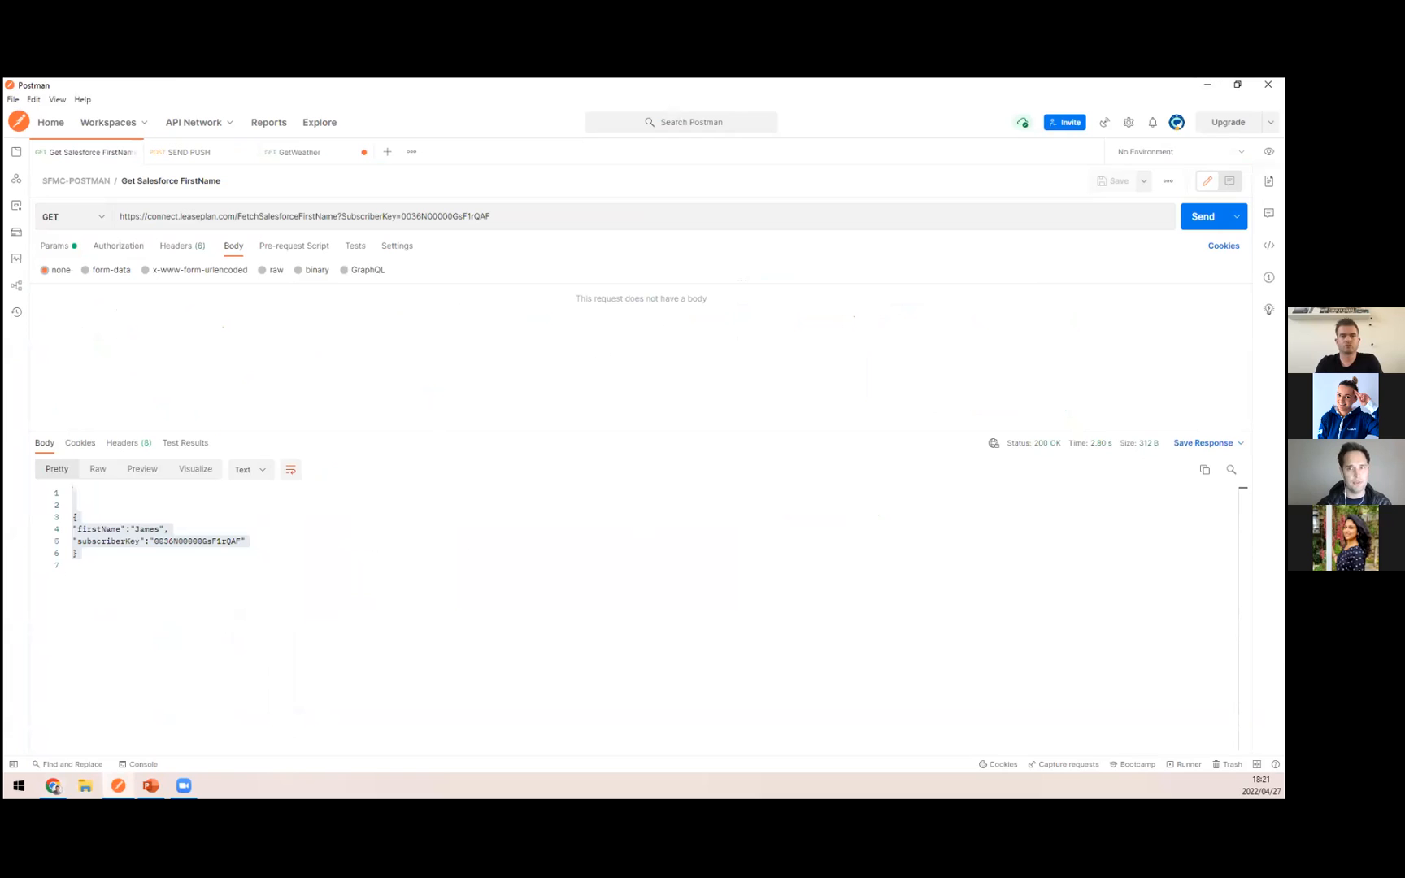
left_click(1207, 84)
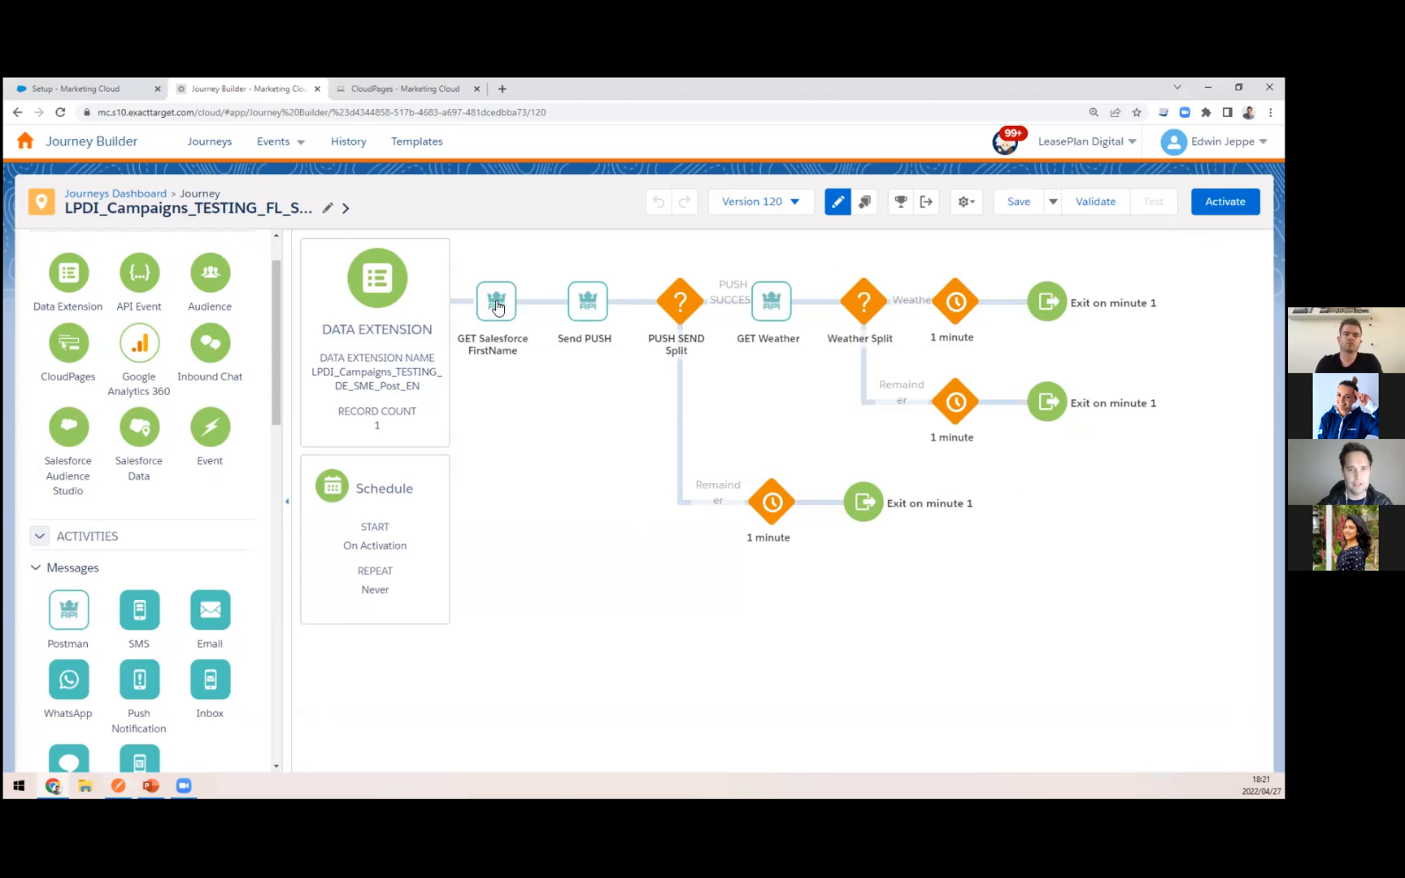
Step: Open the journey's GET Salesforce FirstName activity and send the matching Get Salesforce FirstName request in the Postman app
left_click(497, 305)
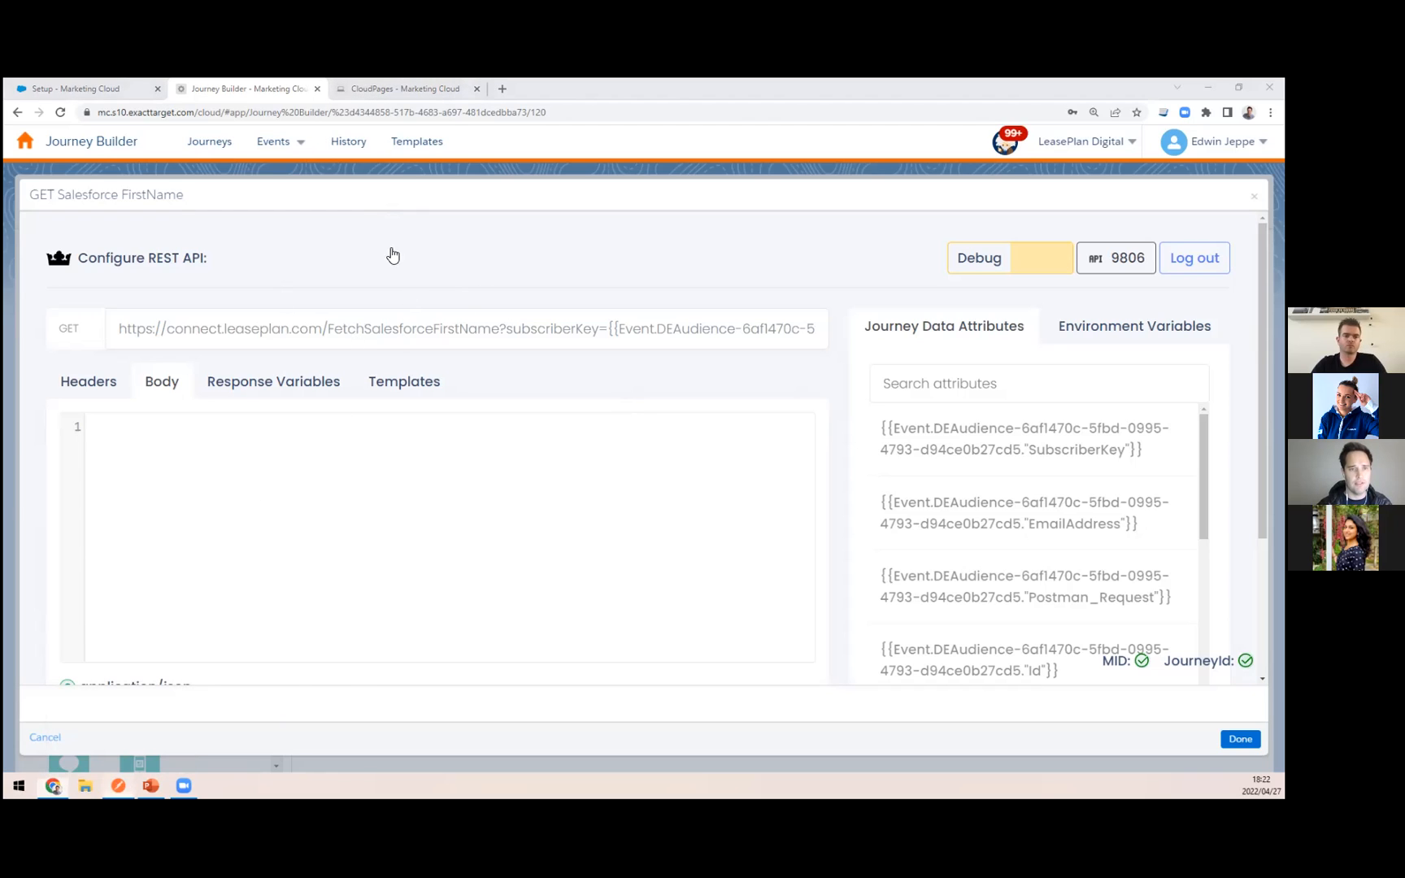
key("alt+Tab")
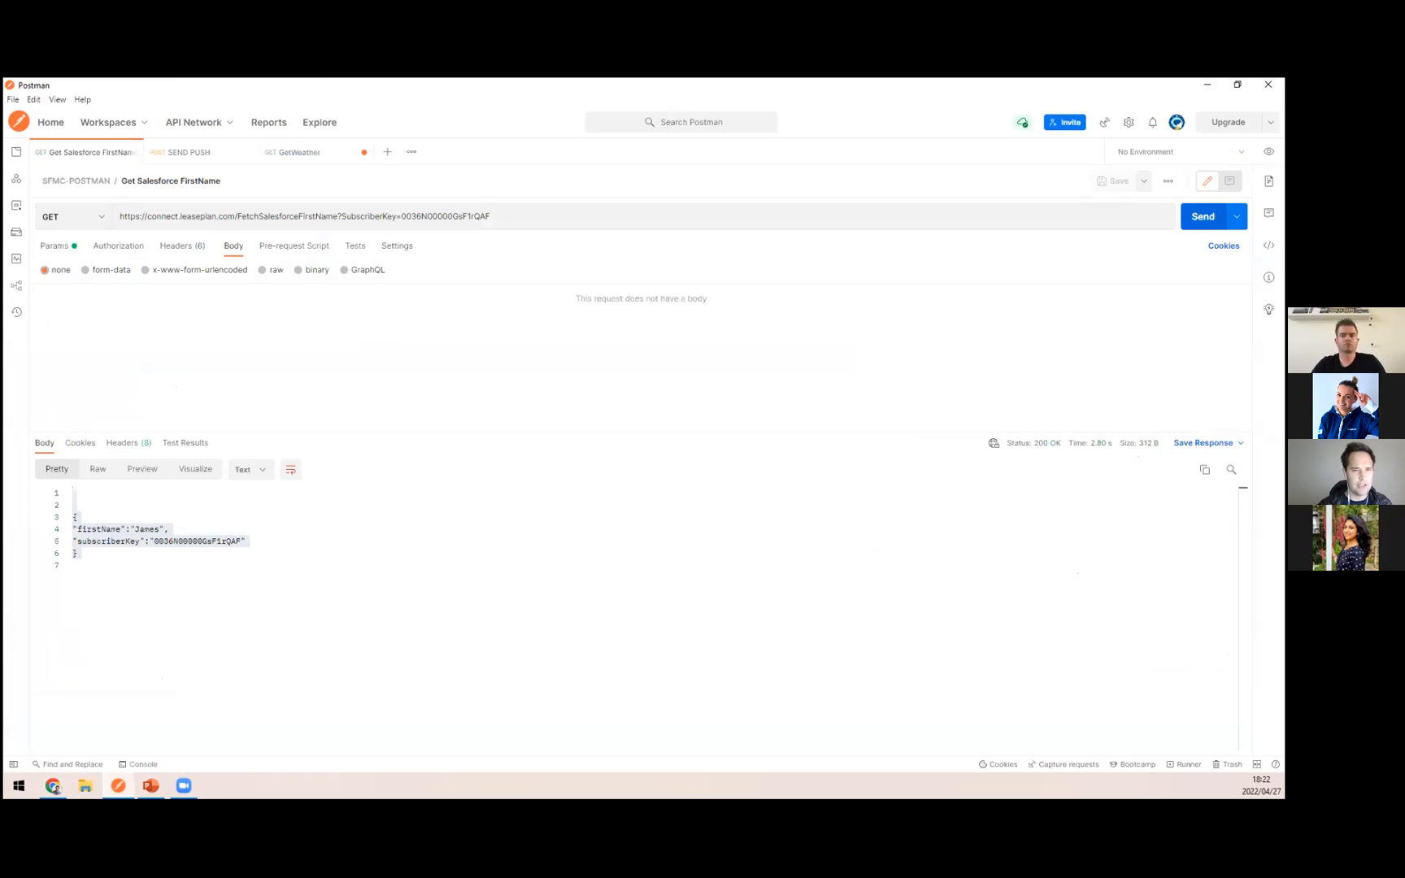
key("ctrl+Return")
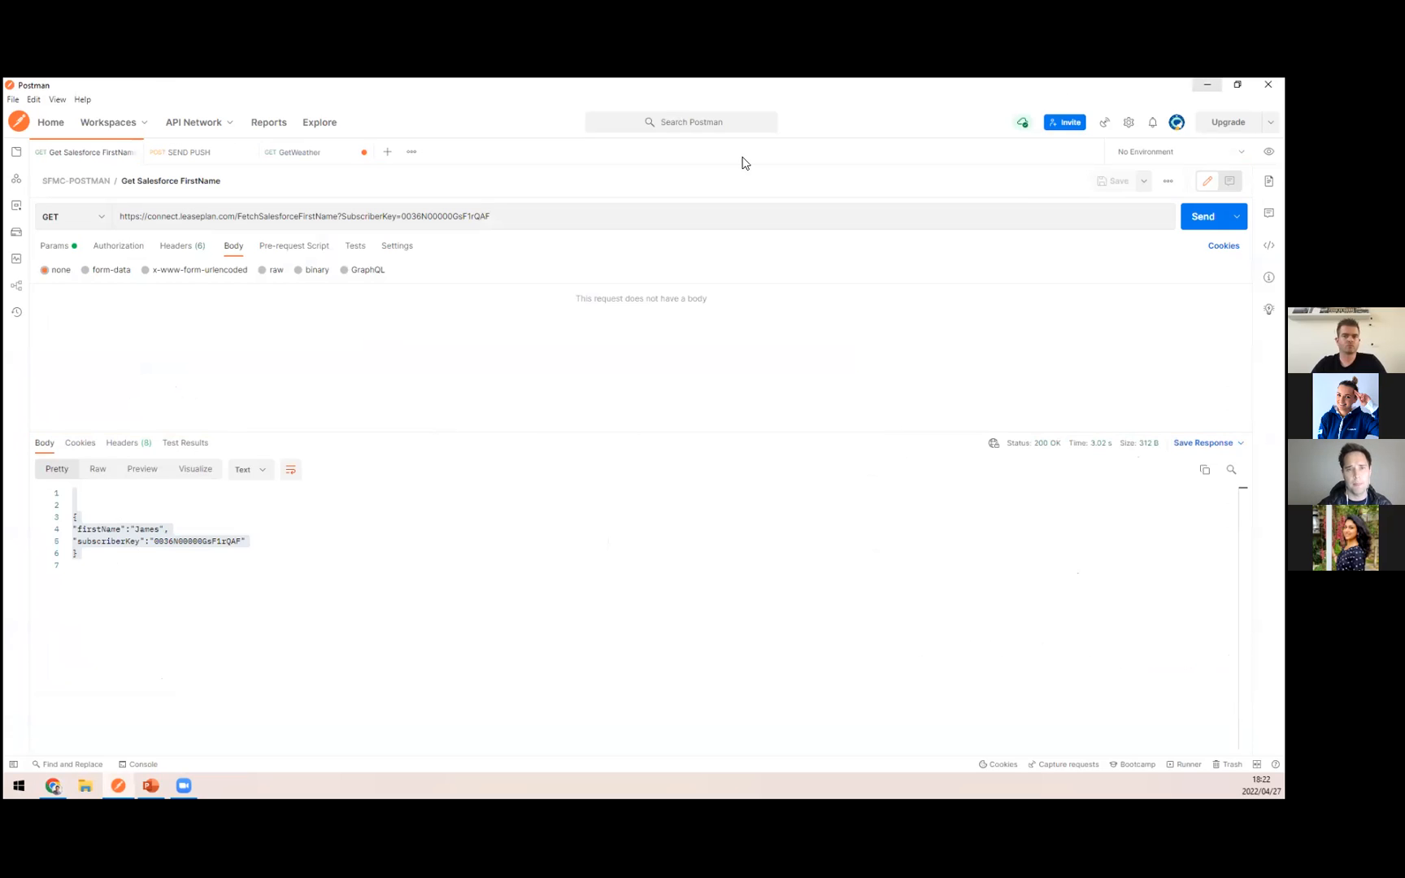
key("alt+Tab")
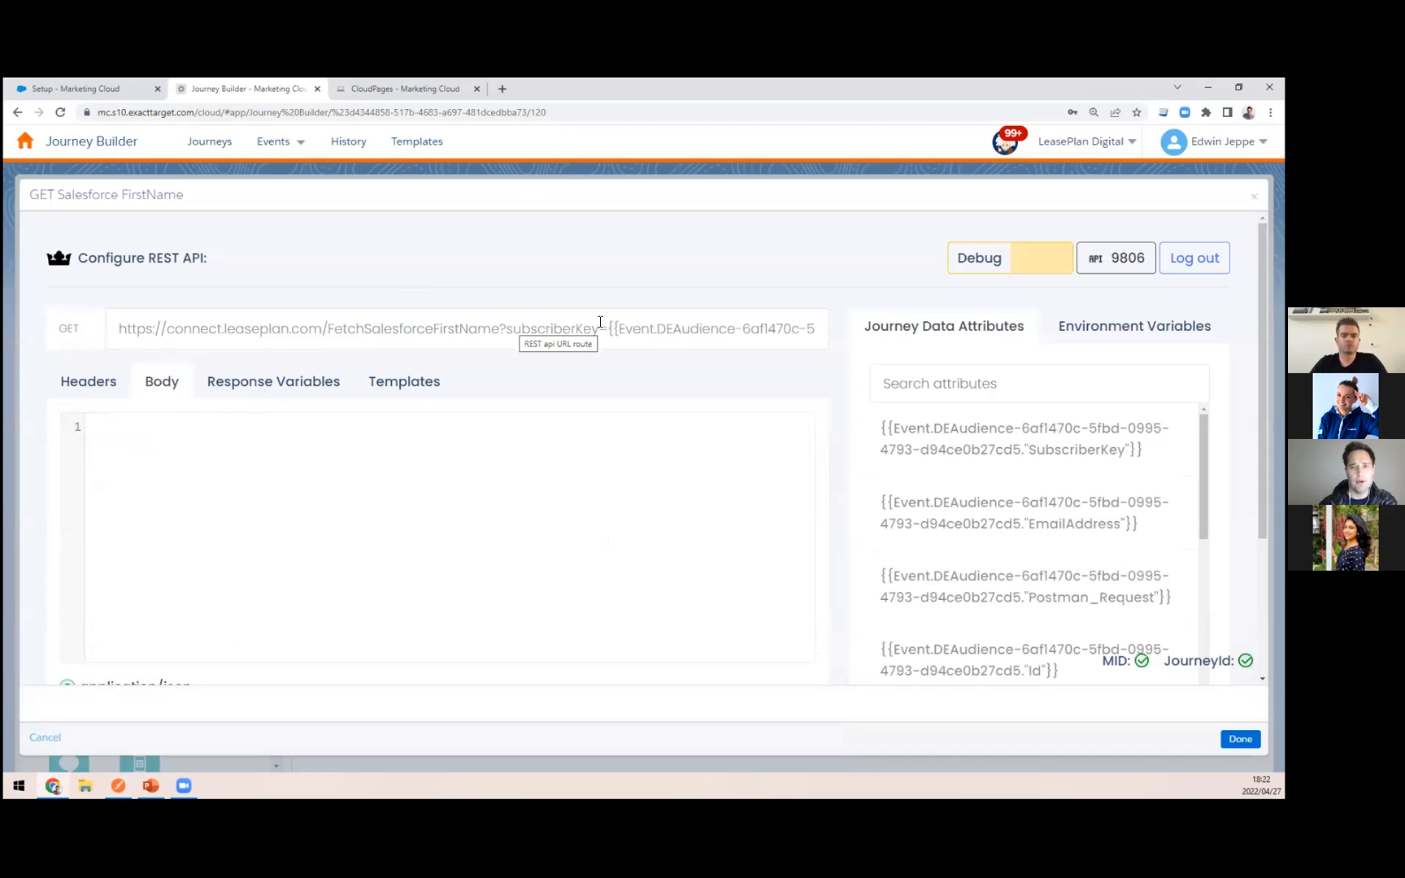
Step: Inspect the subscriberKey placeholder in the activity's request URL and the available HTTP methods, keeping GET
left_click_drag(614, 331, 752, 351)
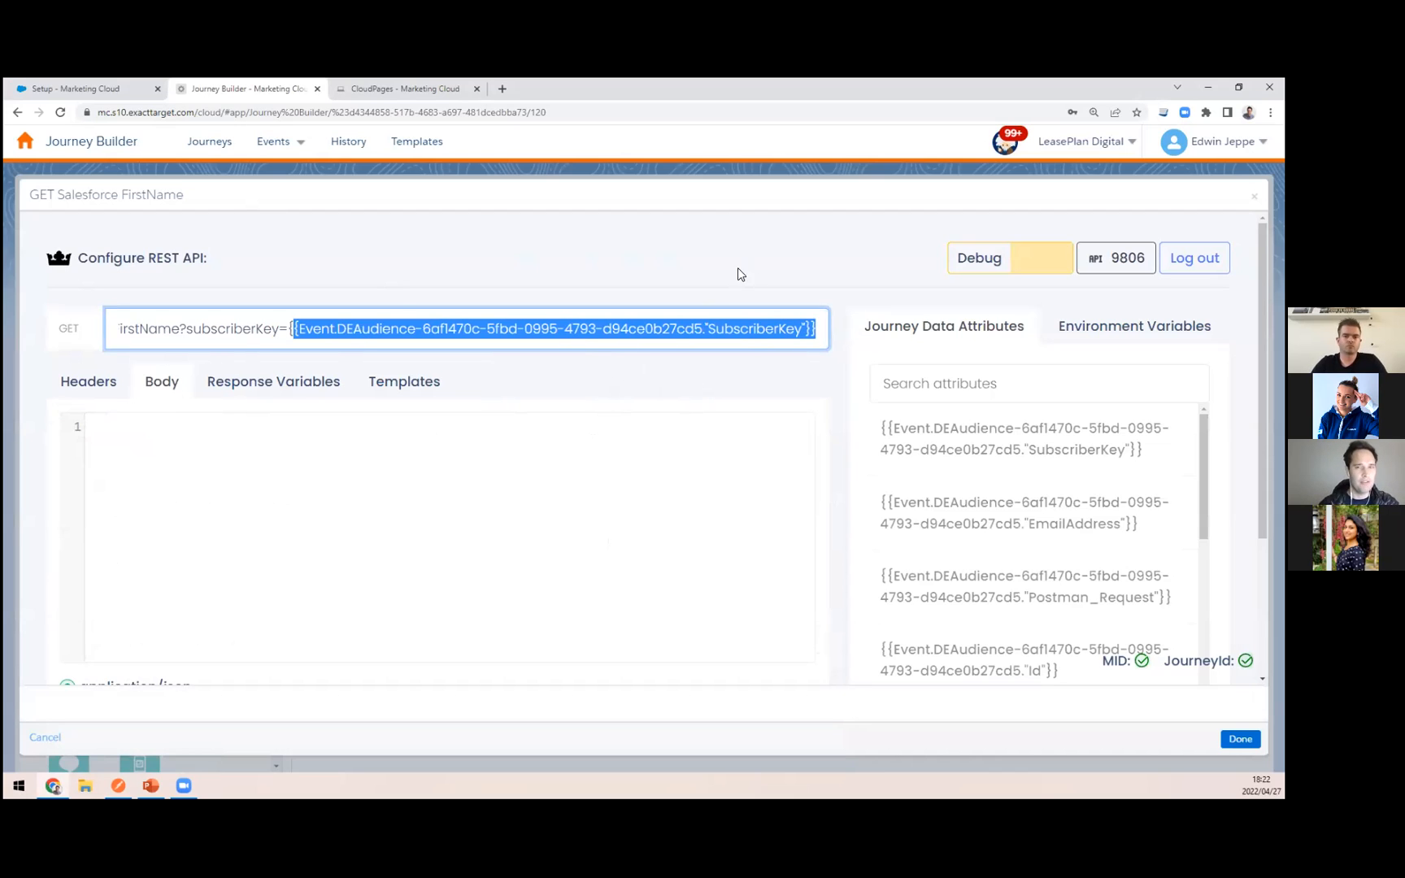
left_click(388, 235)
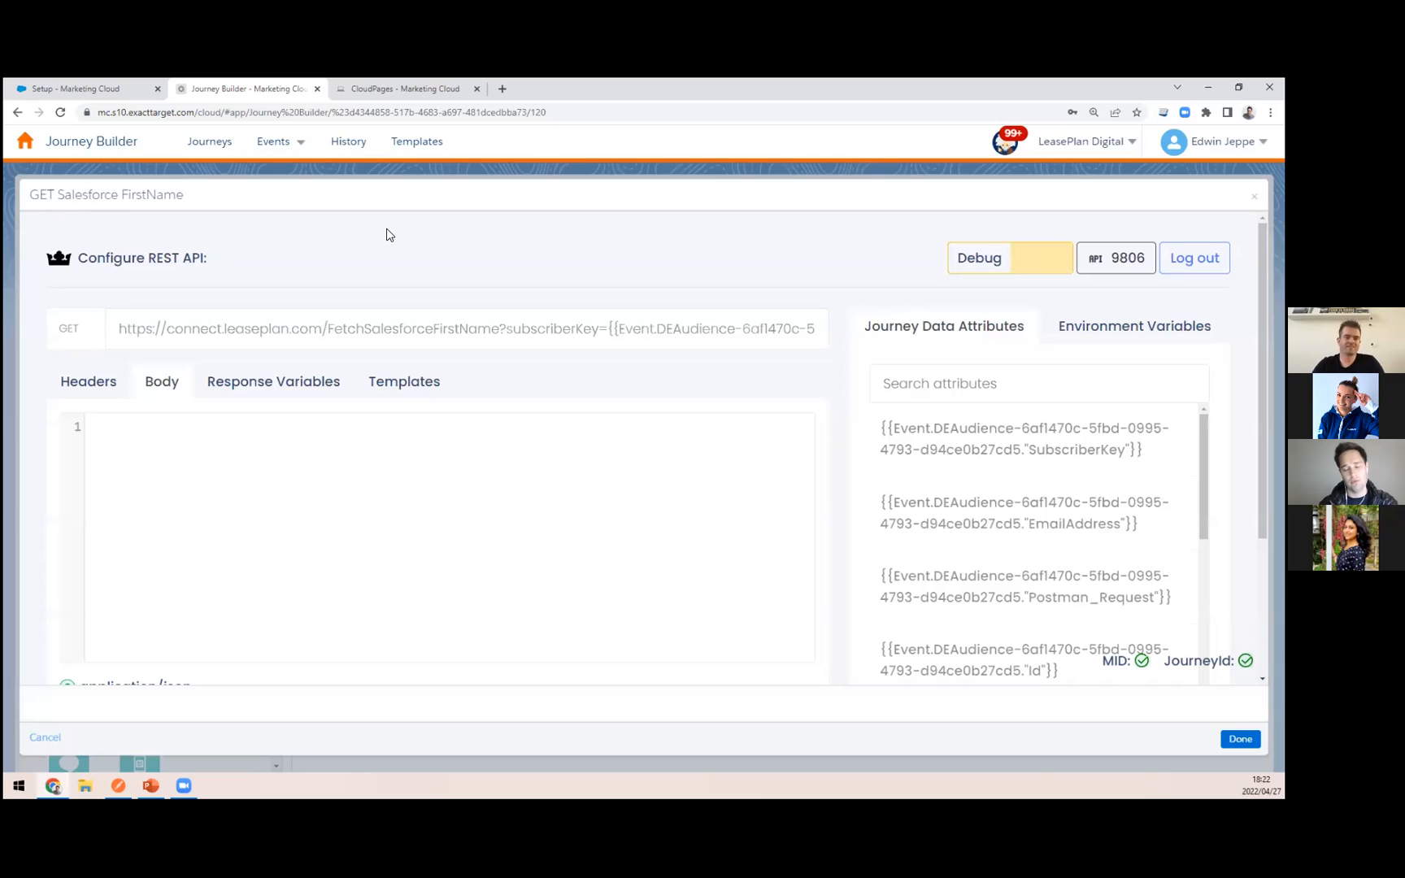
left_click(79, 334)
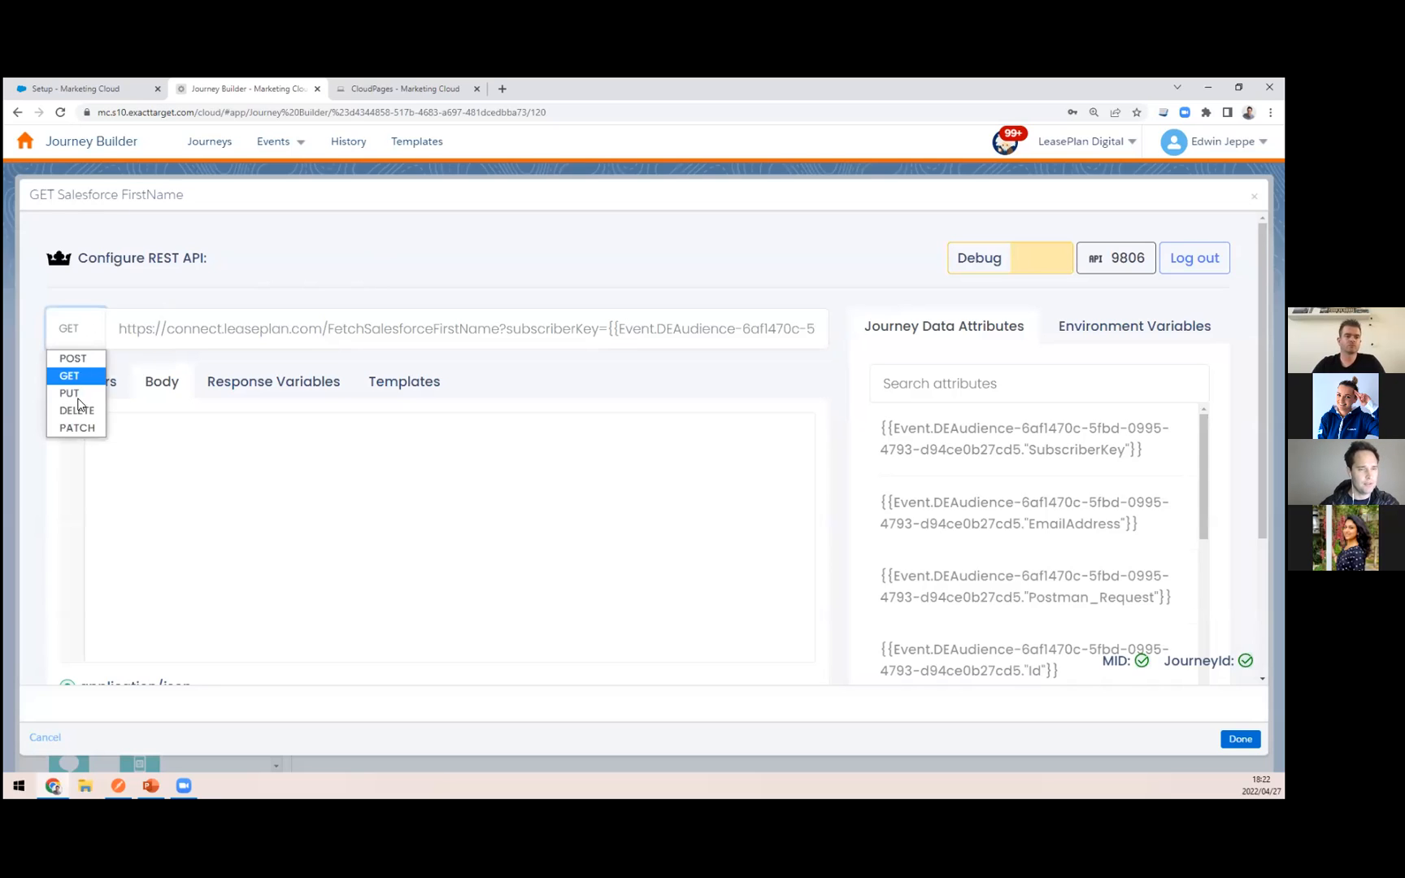
left_click(80, 329)
Step: Review the headers, body and response variables of the GET Salesforce FirstName activity
scroll(82, 329, "down", 1)
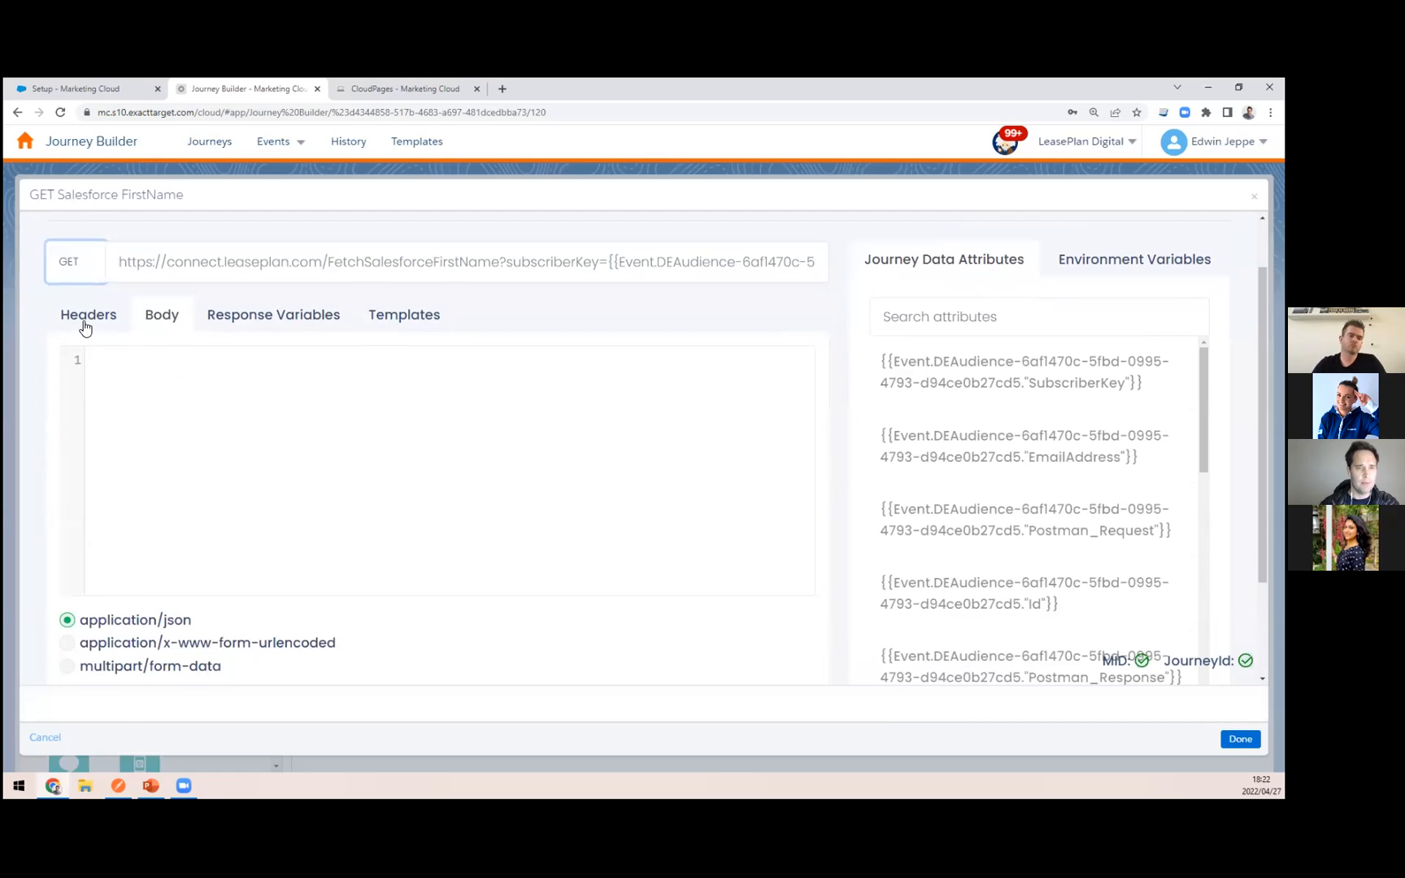
left_click(86, 324)
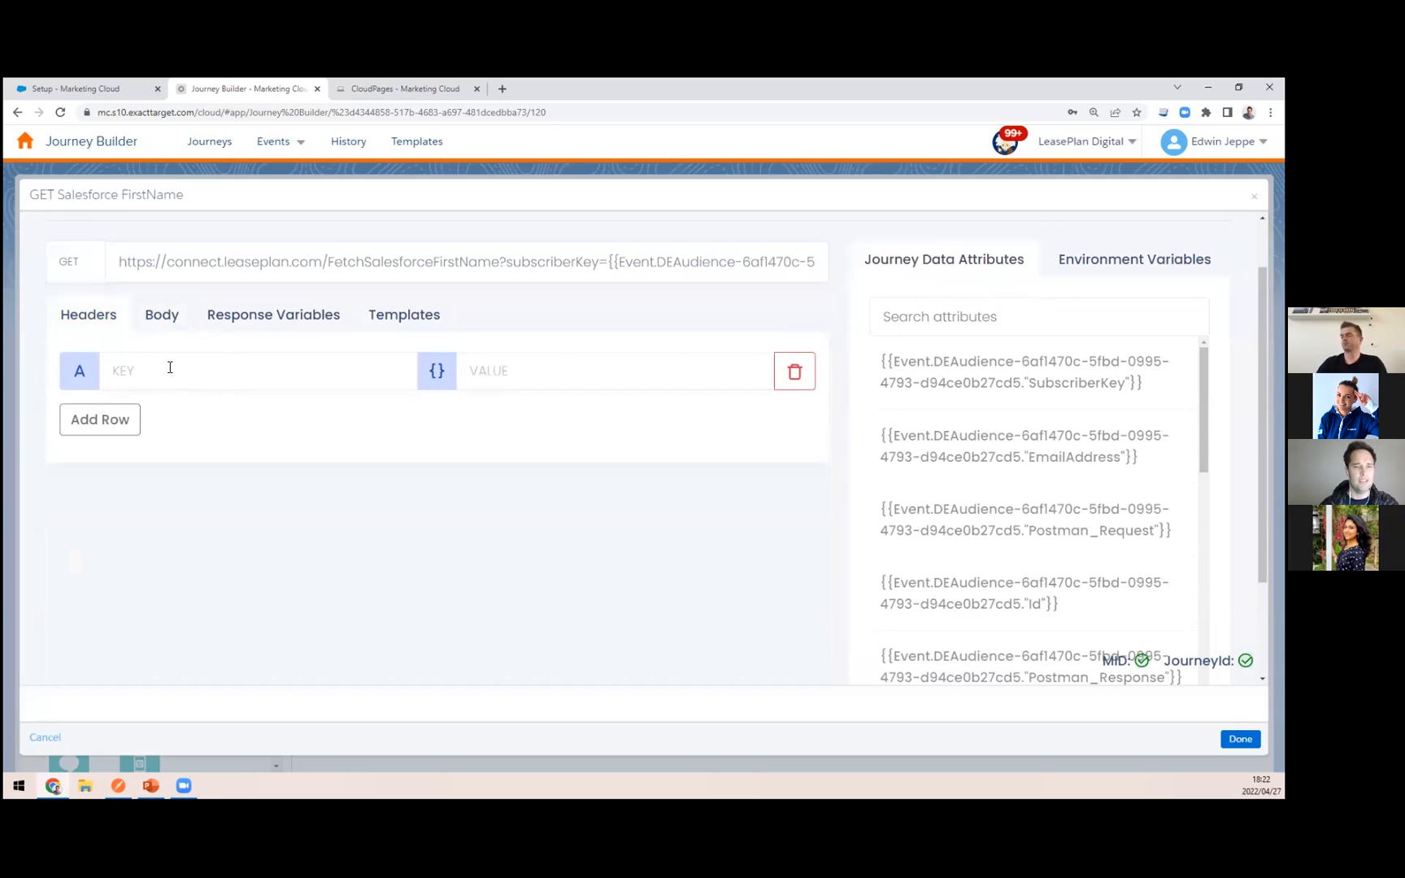
left_click(162, 317)
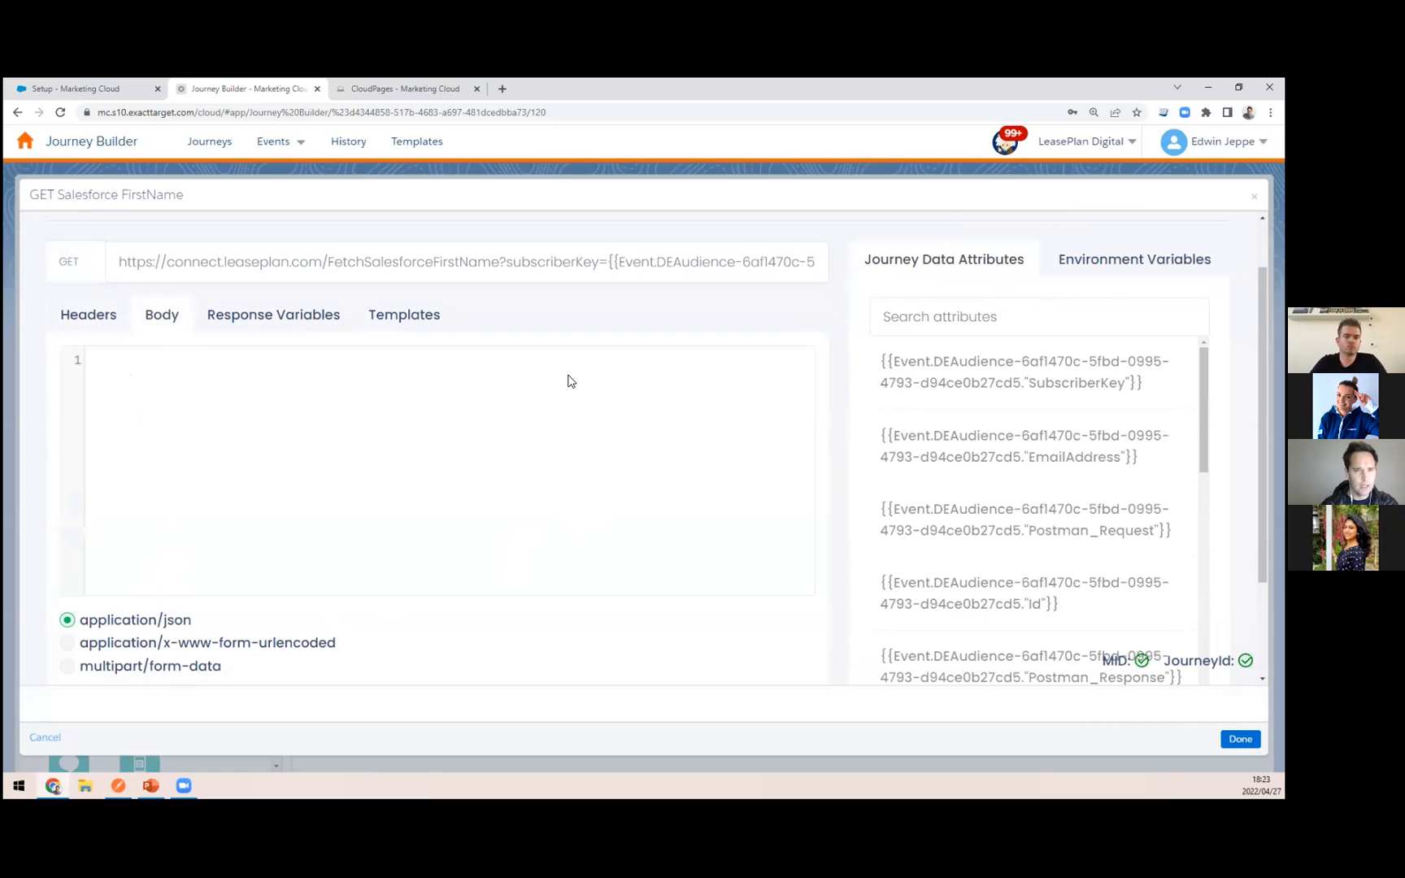
scroll(569, 382, "up", 1)
left_click(289, 391)
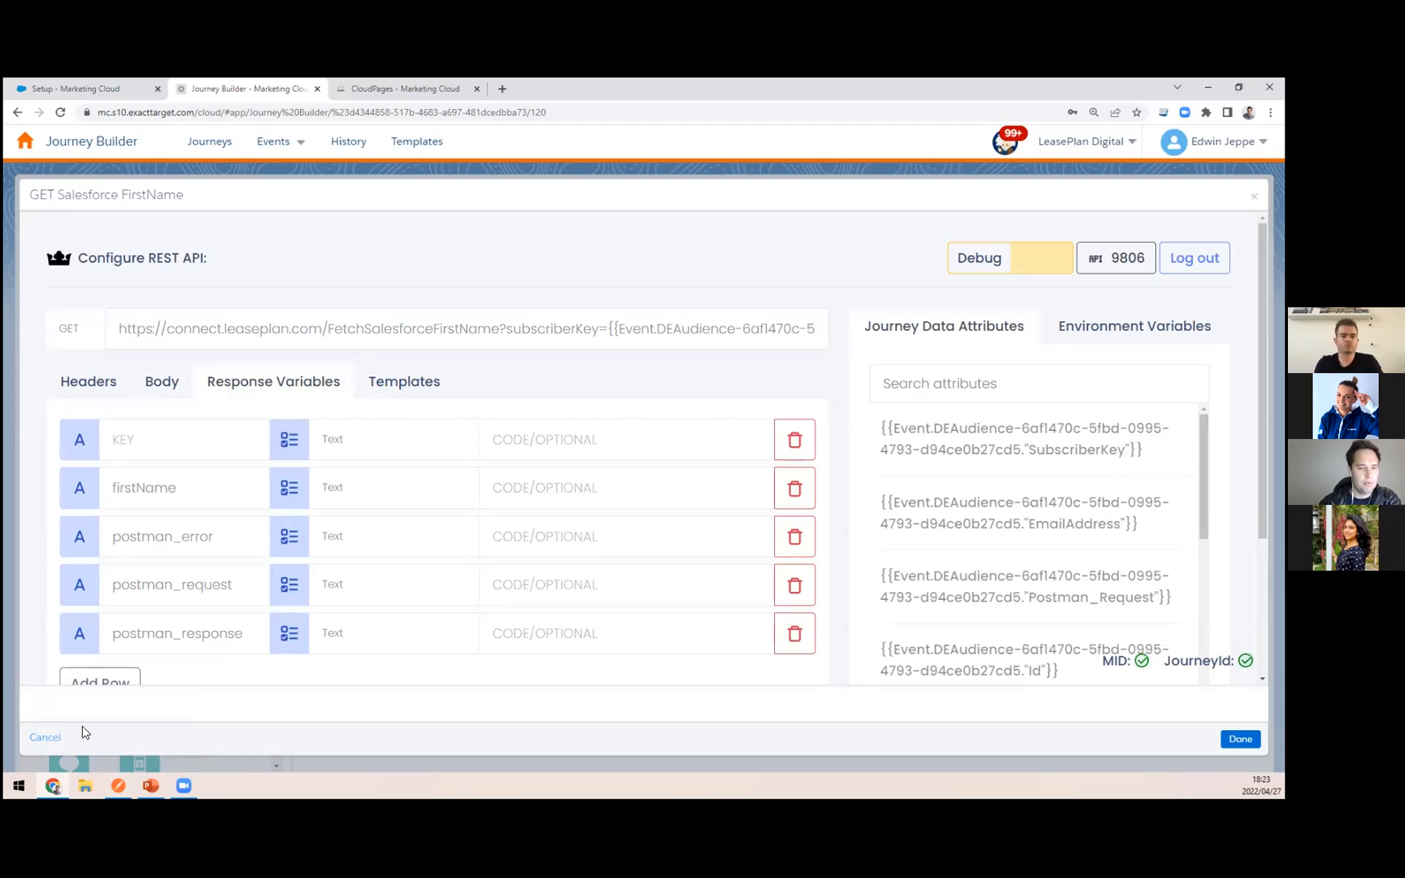
Step: Compare the activity's response variables with the response of the Get Salesforce FirstName request in the Postman app
left_click(119, 785)
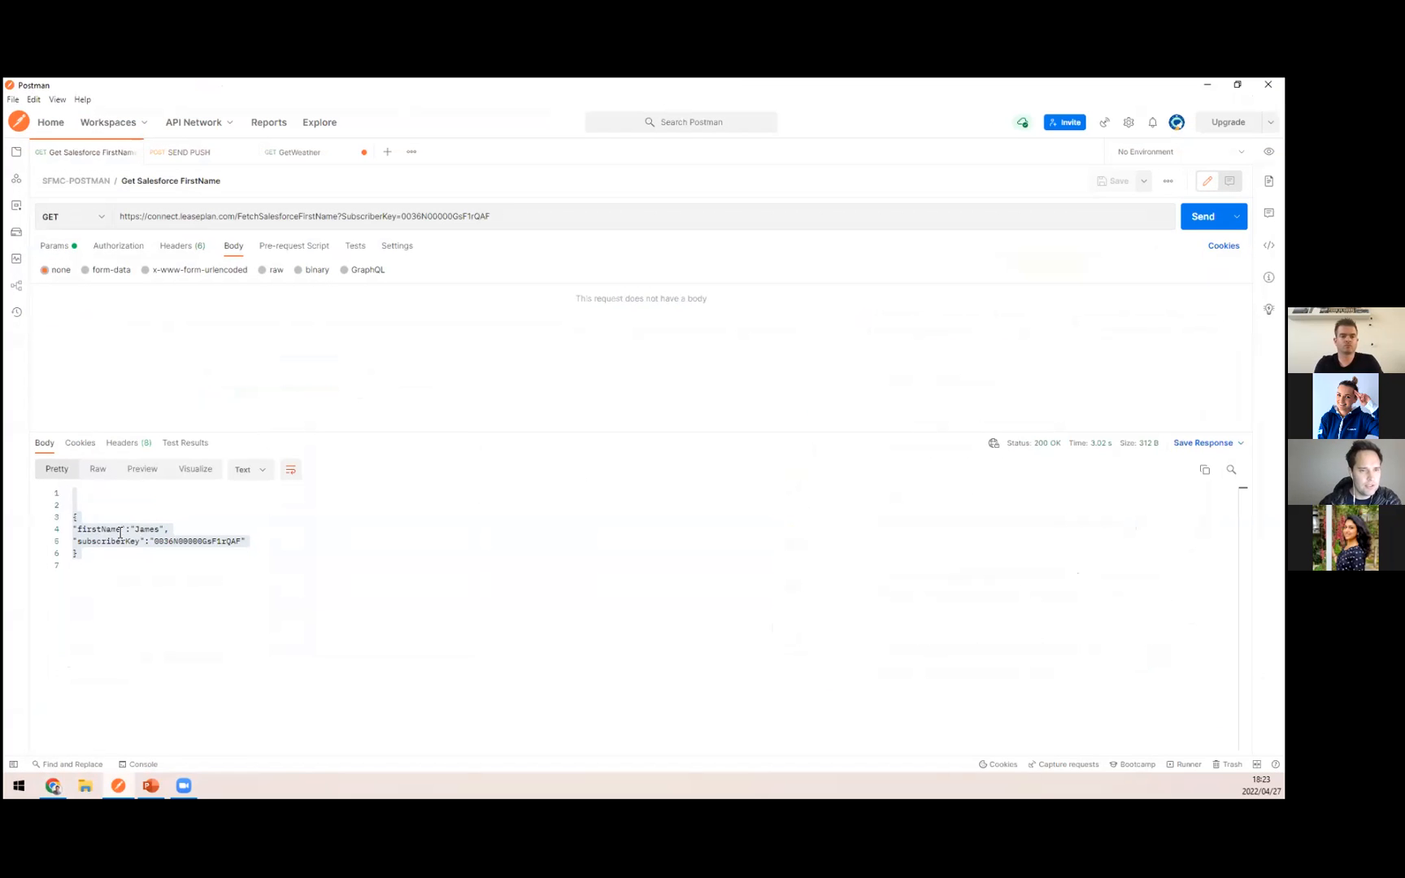
left_click(1207, 85)
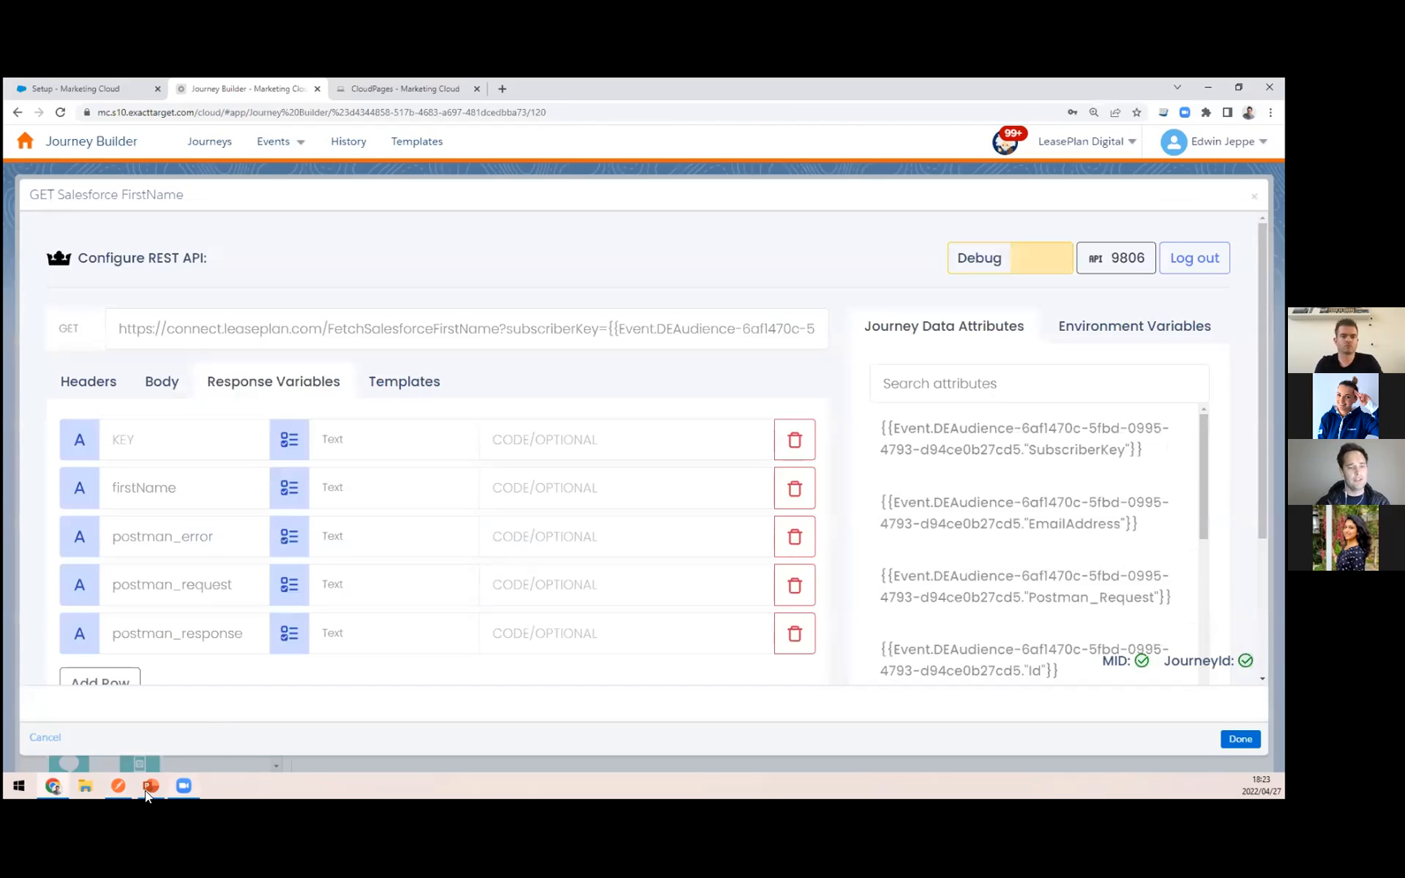
mouse_move(148, 787)
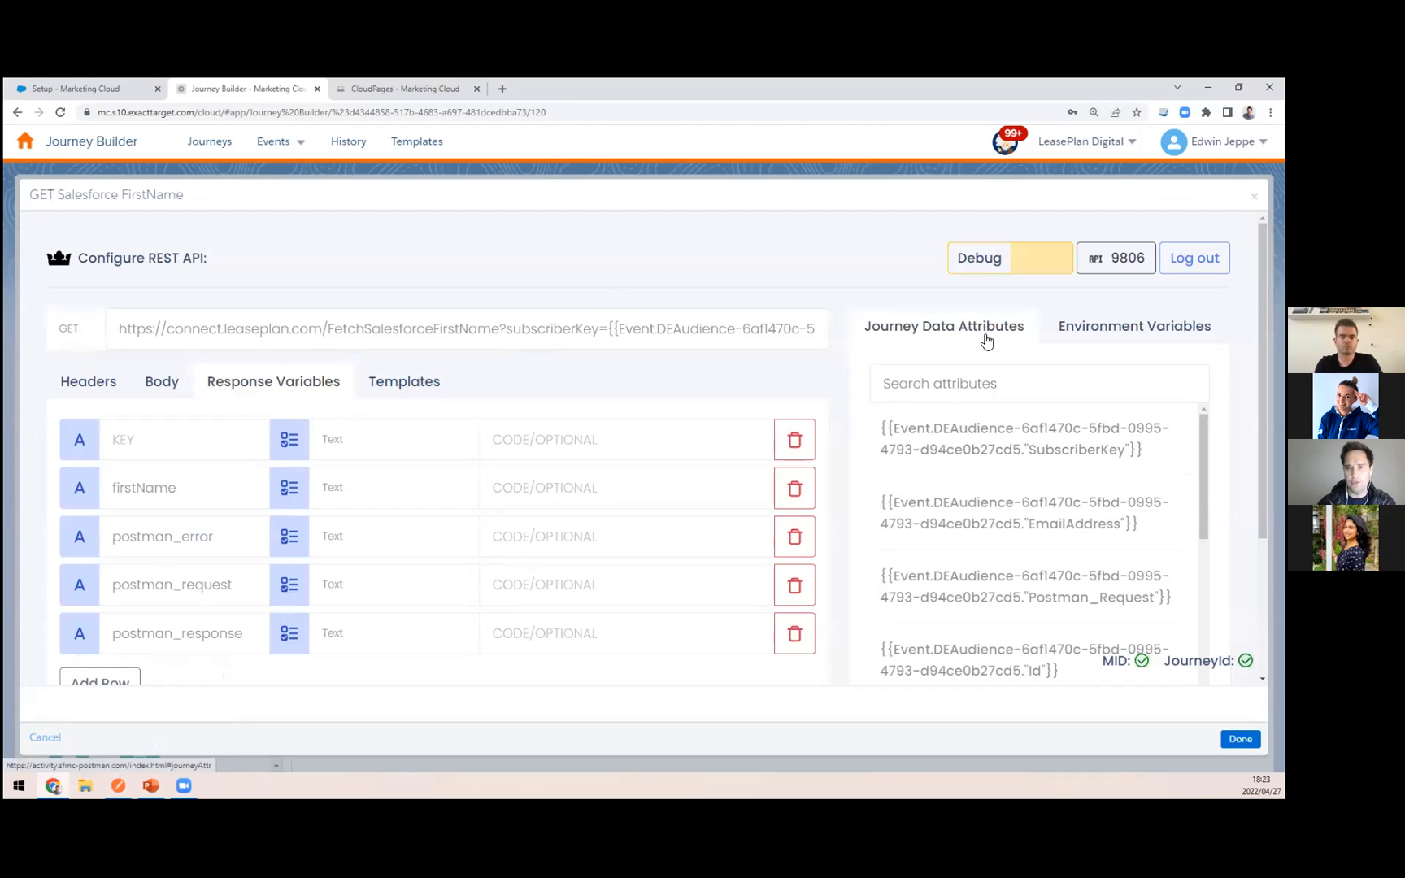
Step: Search the journey data attributes for "Sub", copy the SubscriberKey attribute and select its placeholder in the request URL
left_click(978, 382)
type("Su")
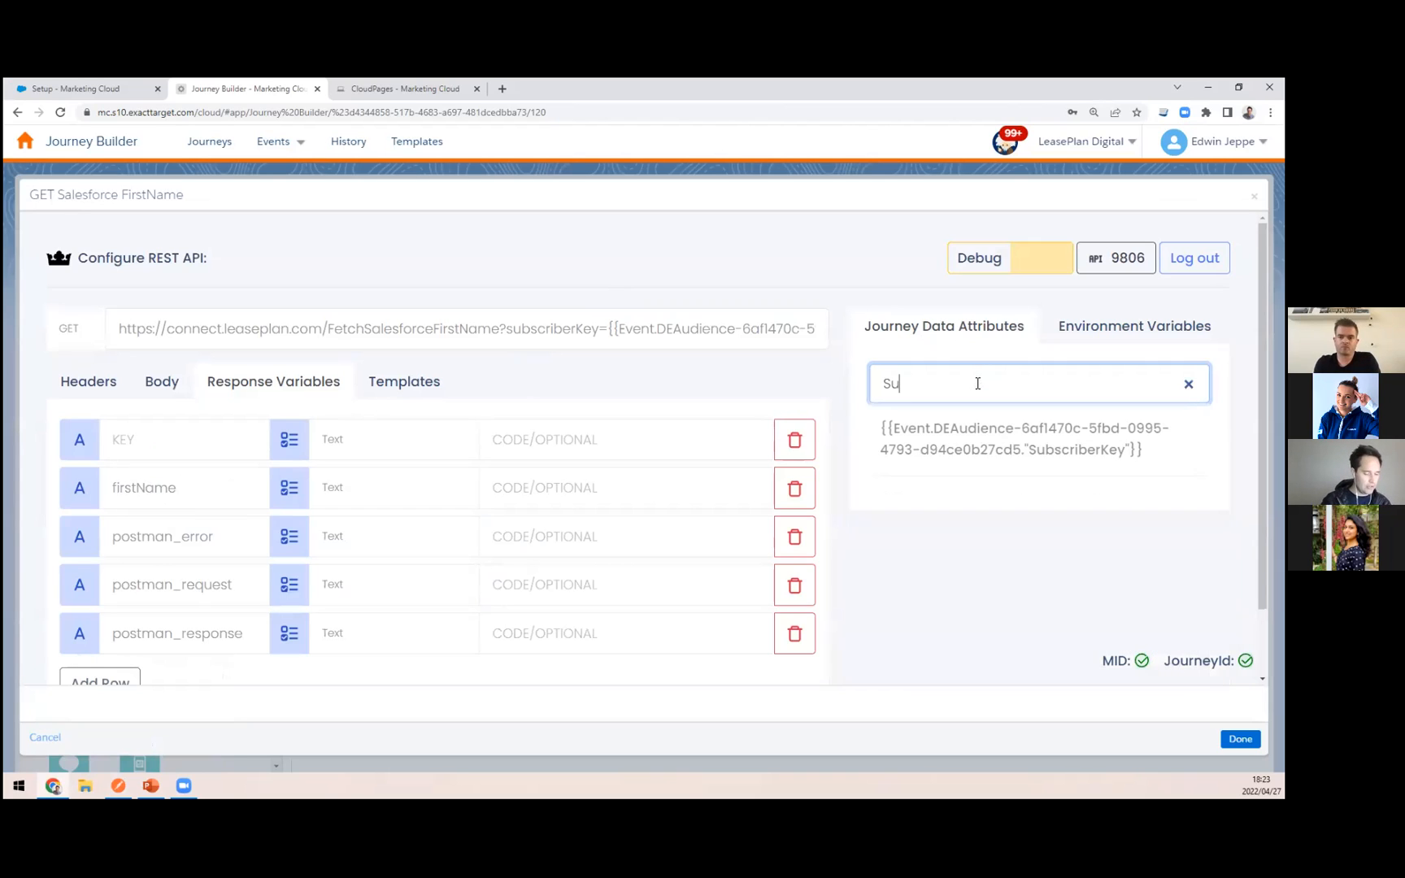
type("b")
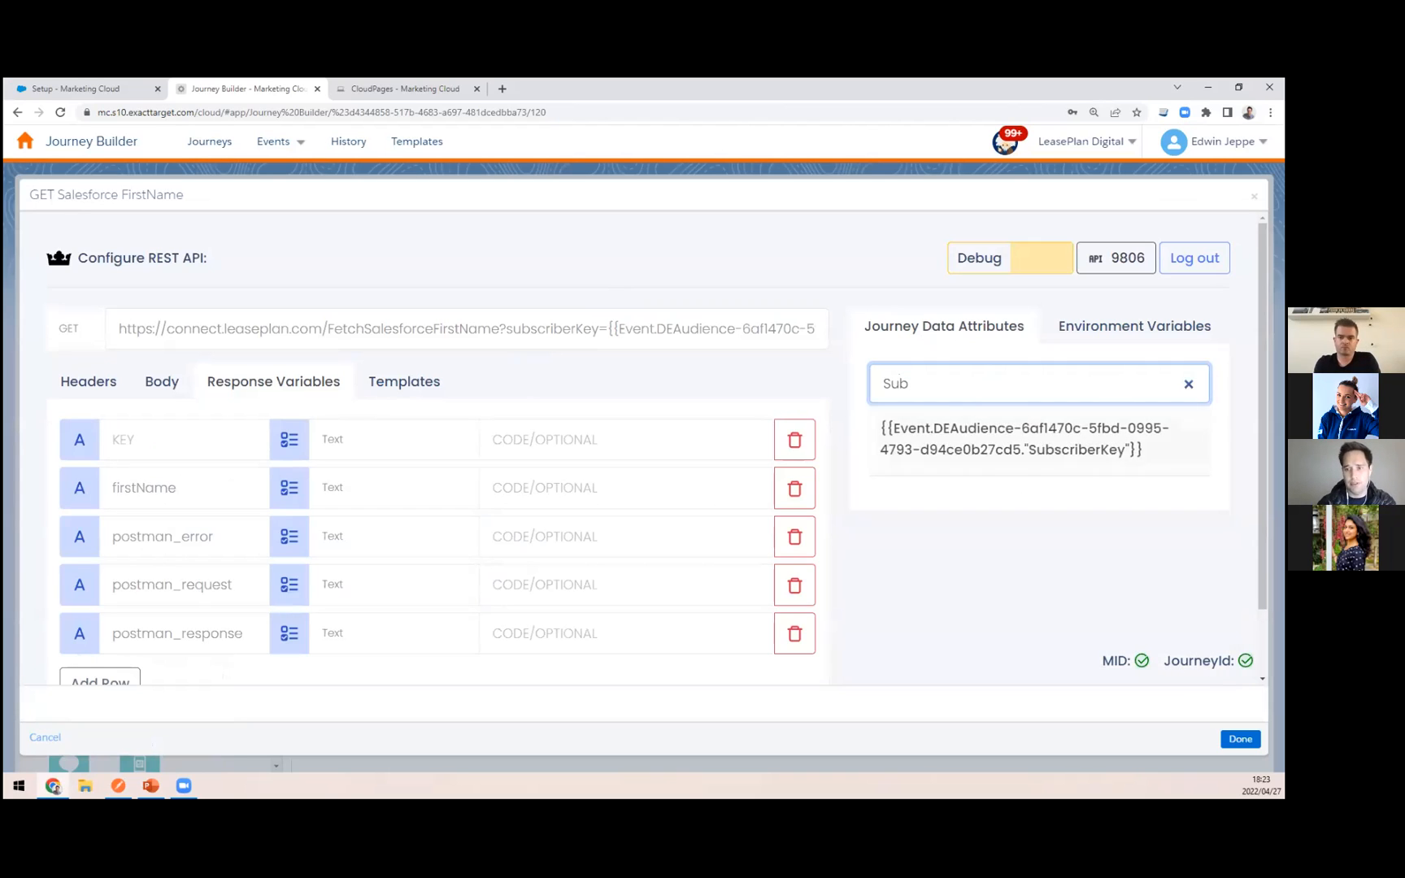
key("BackSpace")
key("BackSpace")
key("BackSpace")
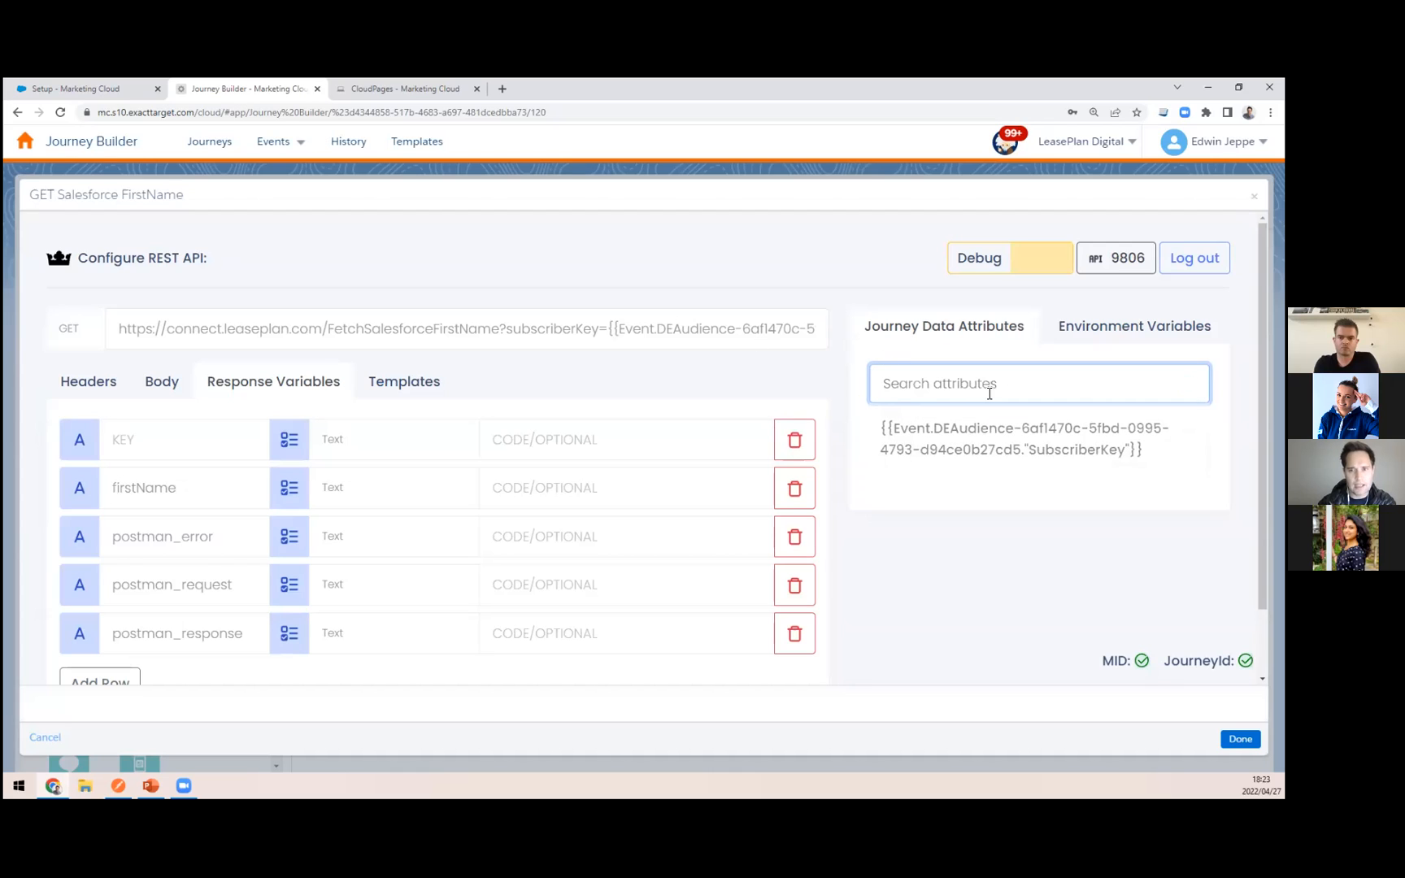
left_click(996, 449)
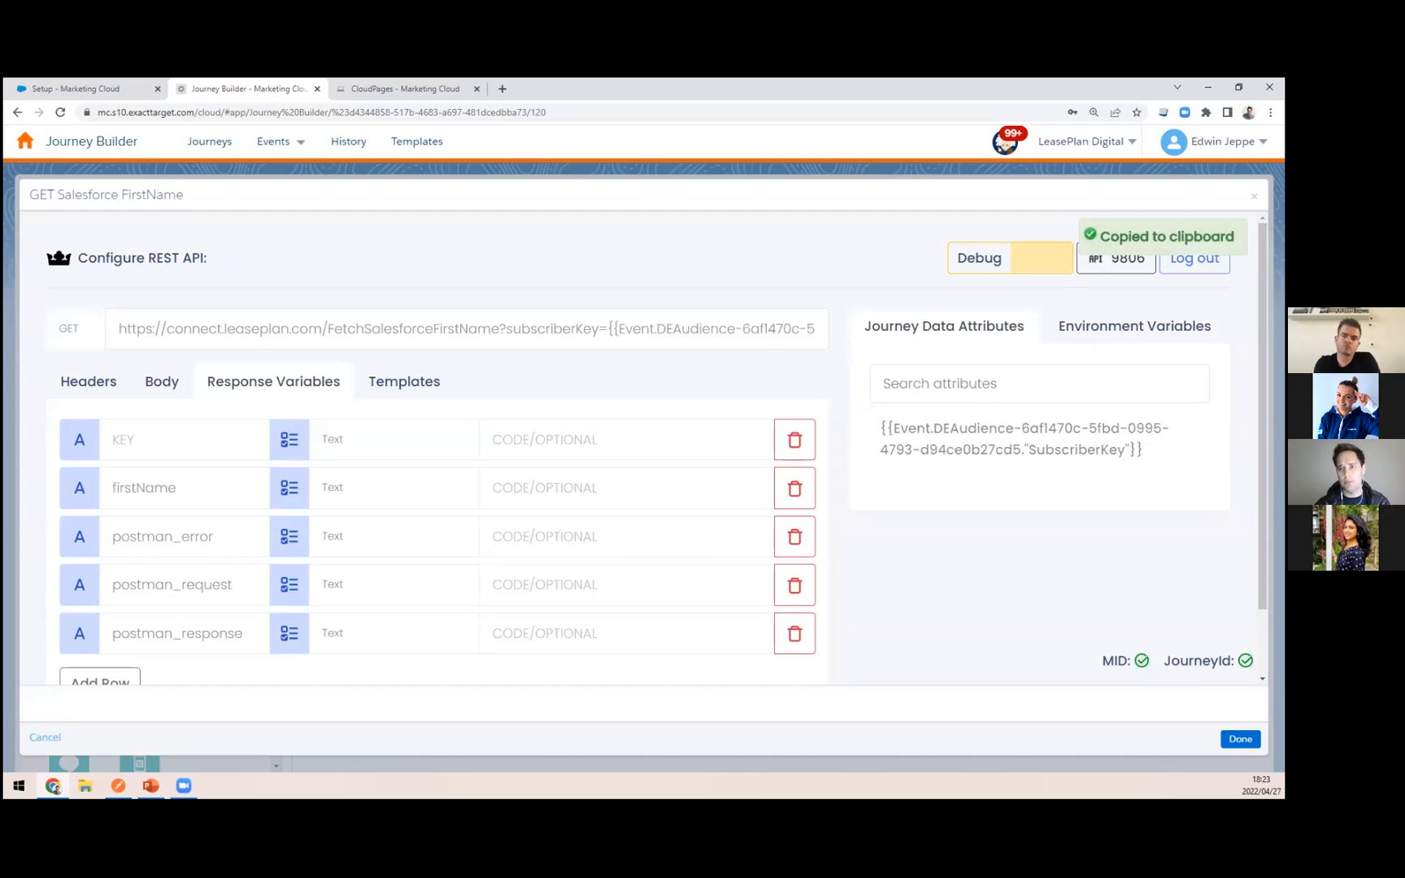
left_click_drag(608, 331, 857, 315)
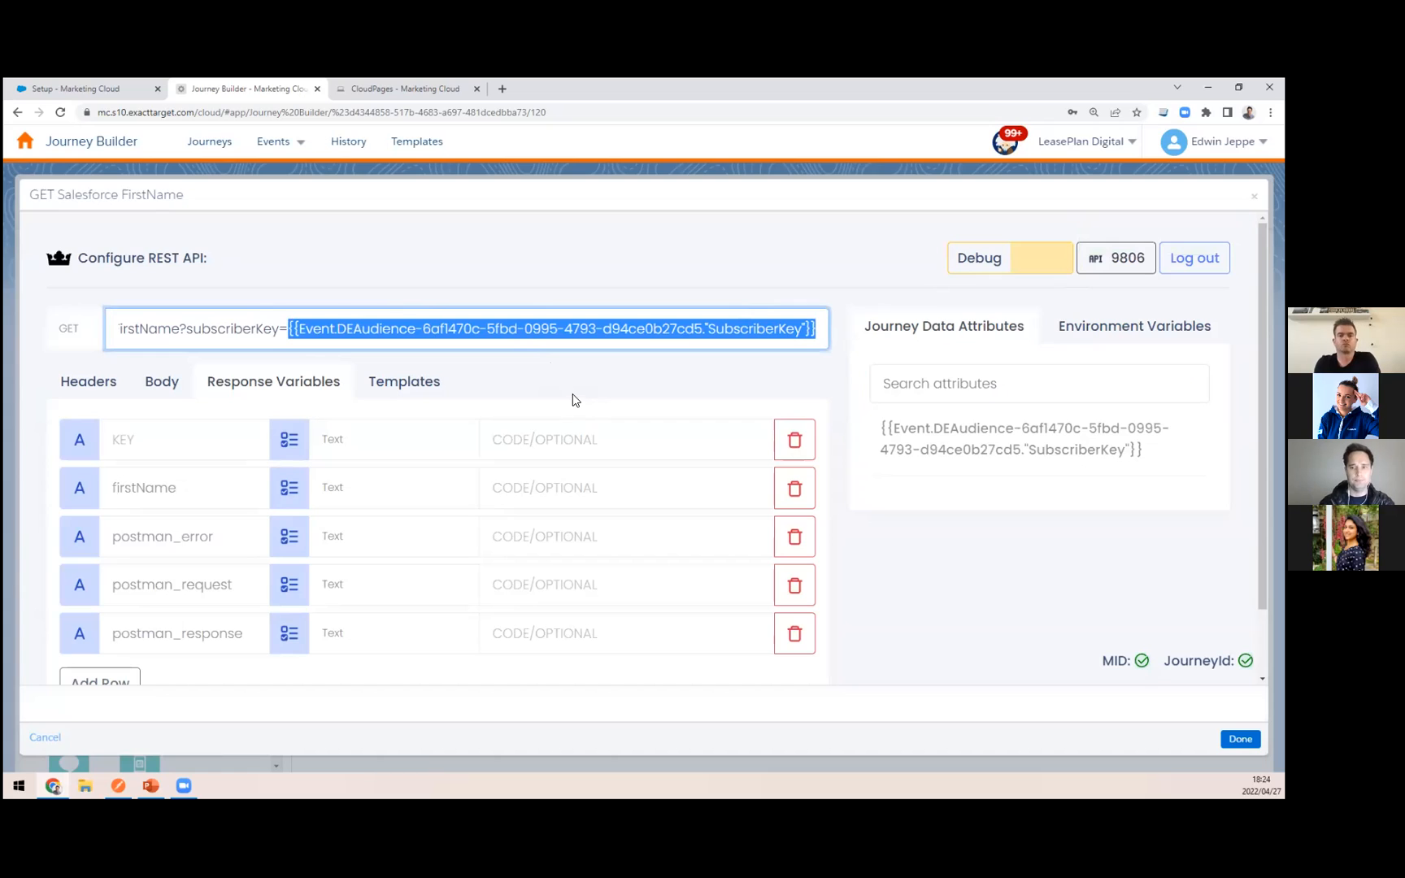
Step: Choose an environment in the activity configuration to list its environment variables
left_click(1133, 333)
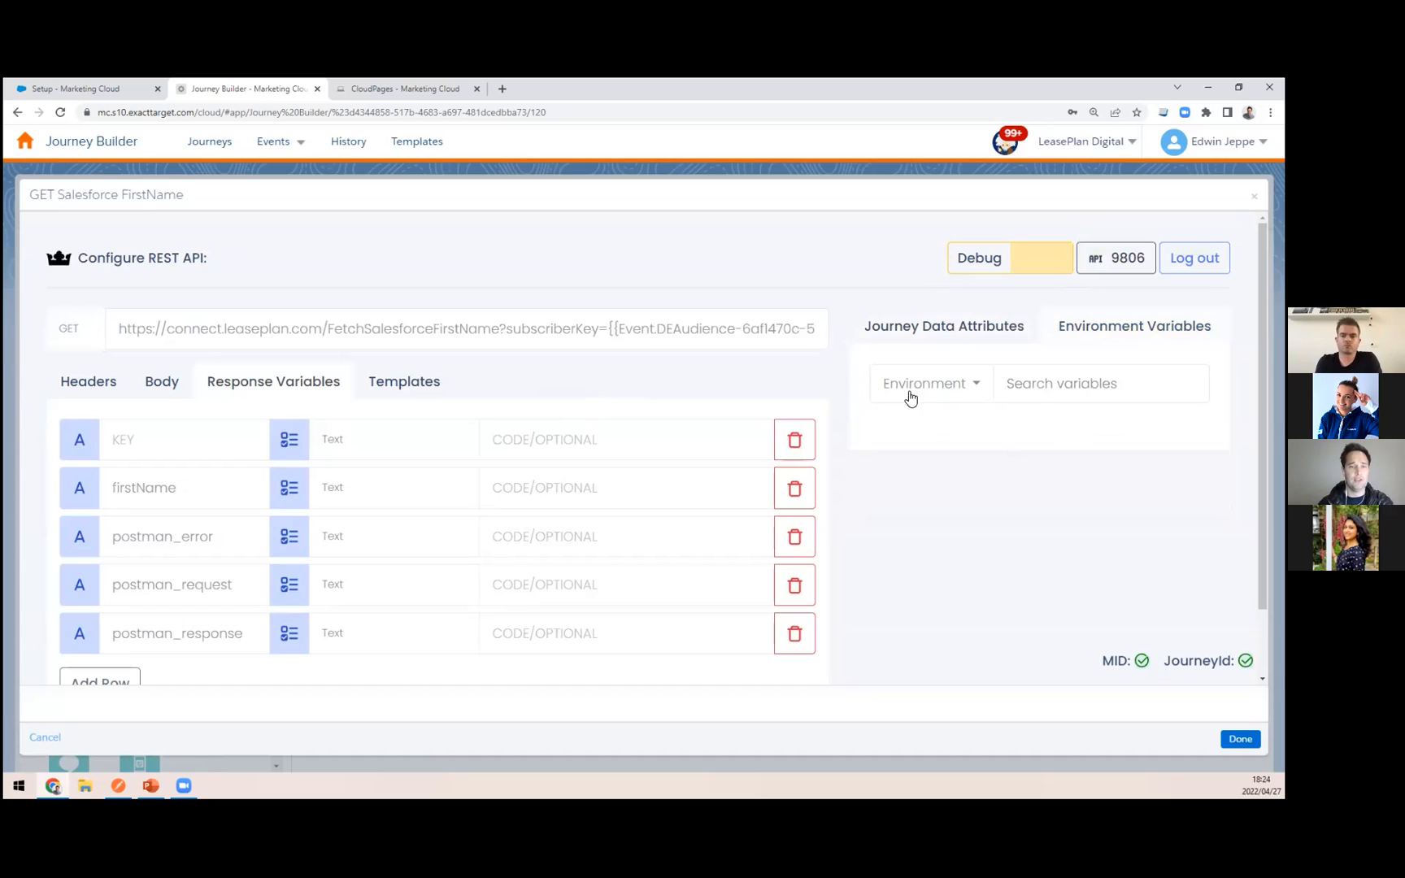
left_click(962, 387)
left_click(923, 427)
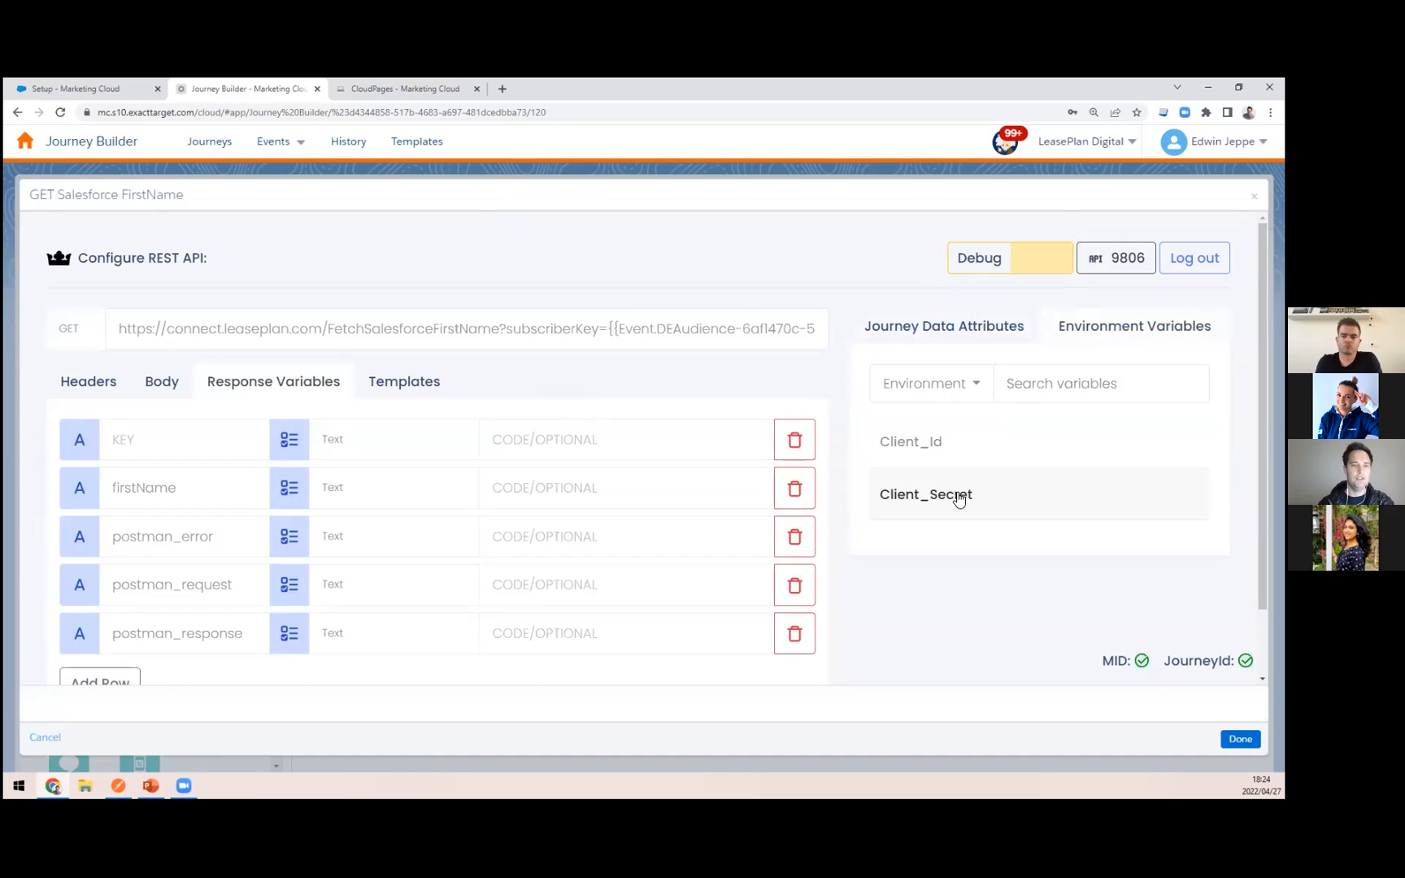
Step: Copy the Client_Id environment variable, check the empty request body and switch the activity from Debug to Prod. mode
left_click(973, 449)
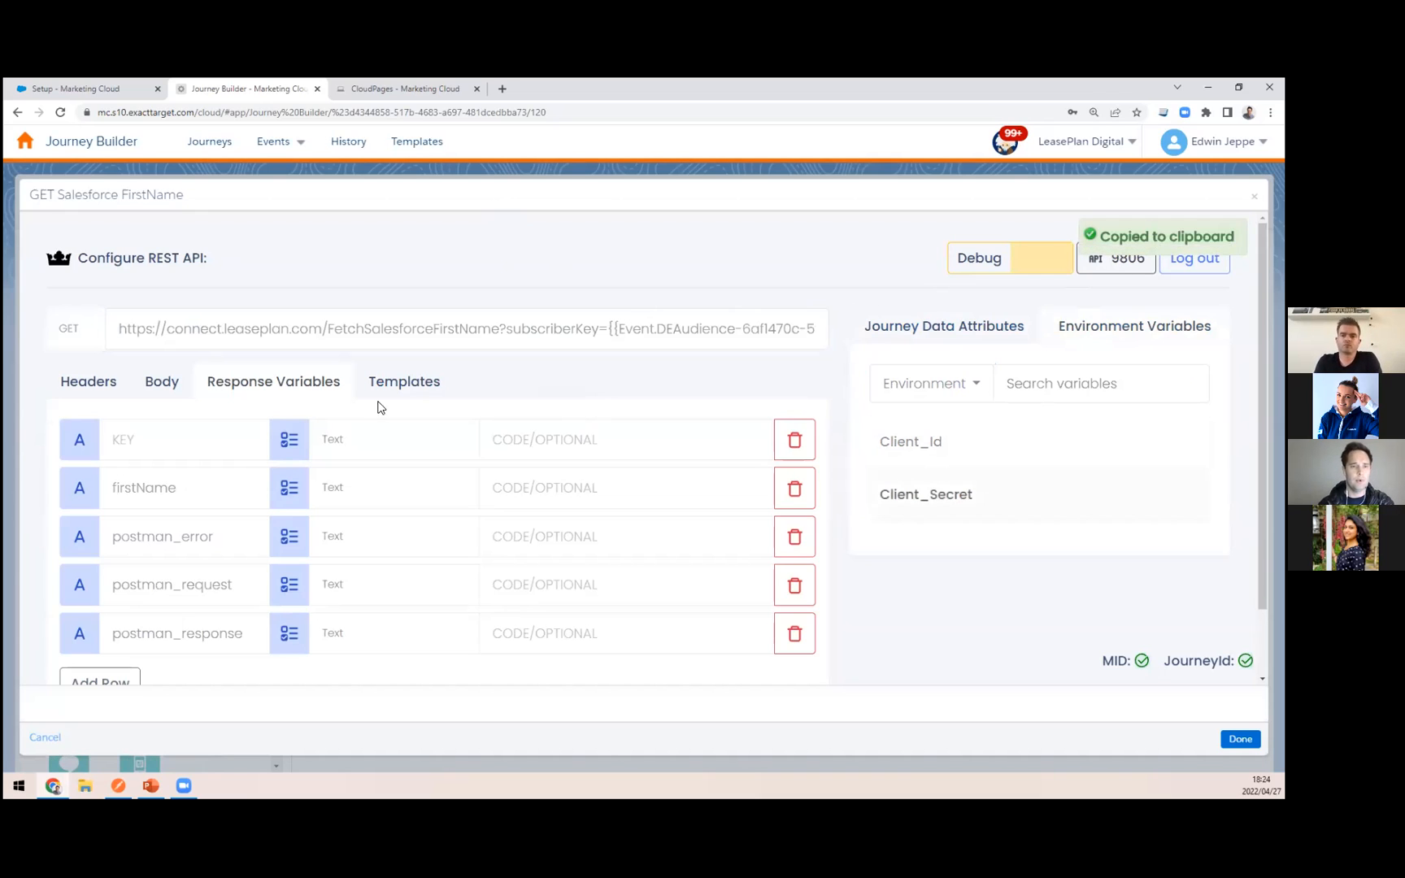
left_click(164, 379)
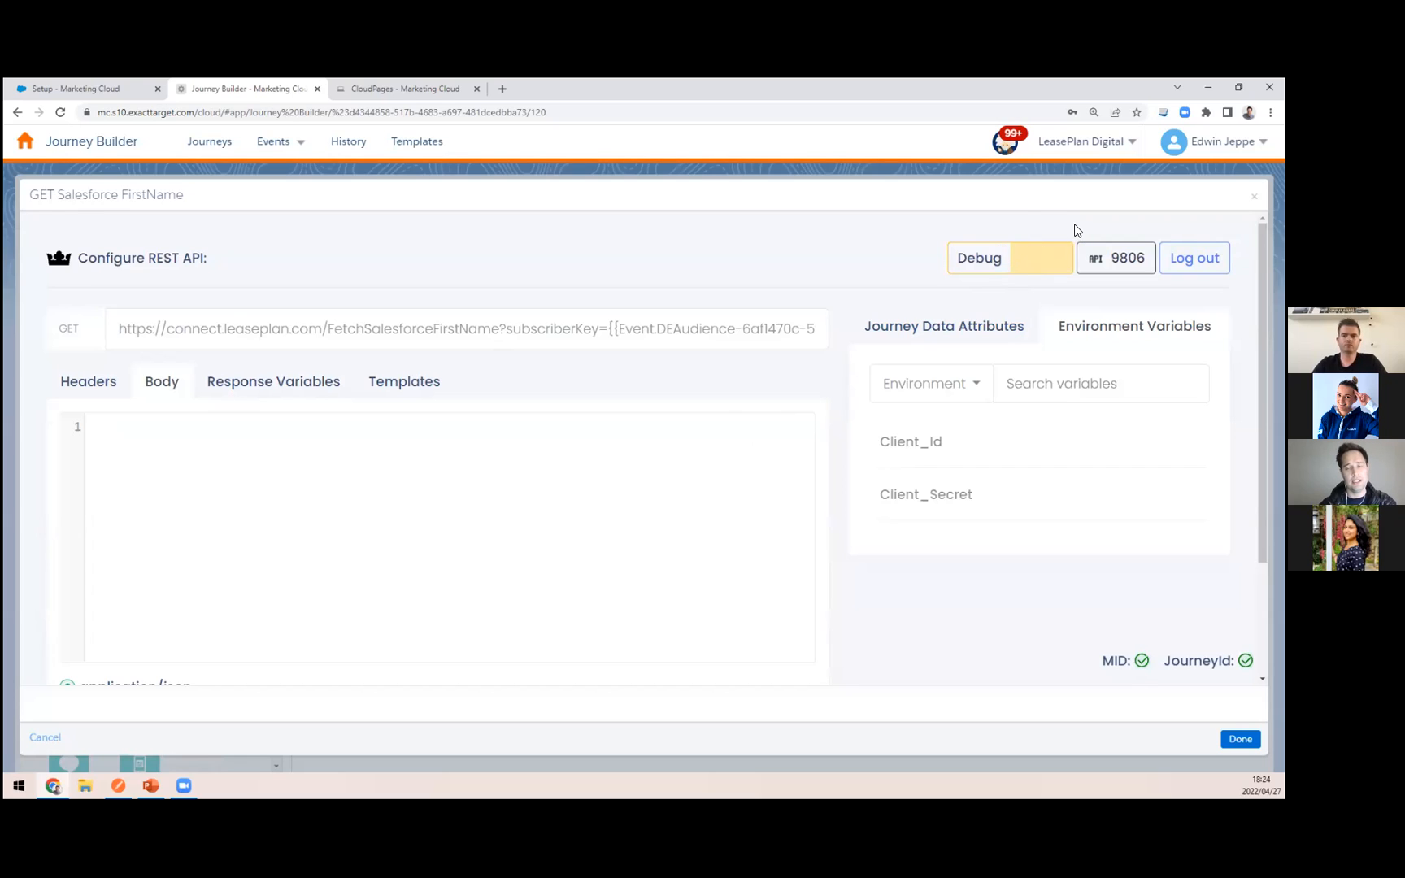
left_click(1038, 265)
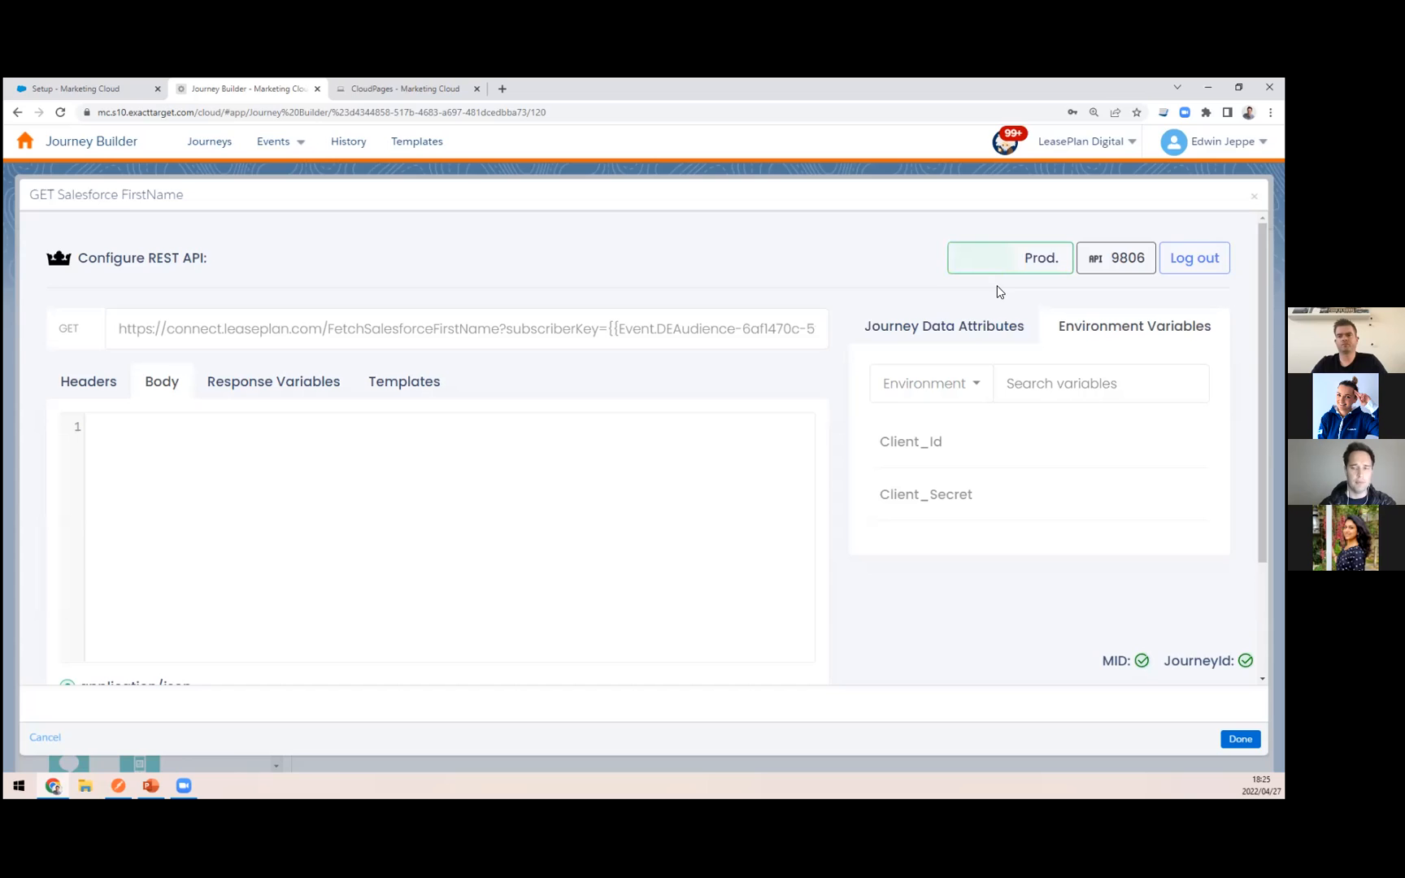
Step: View the SFMC Postman dashboard through the activity's remaining API calls and return to the Journey Builder activity
left_click(1118, 269)
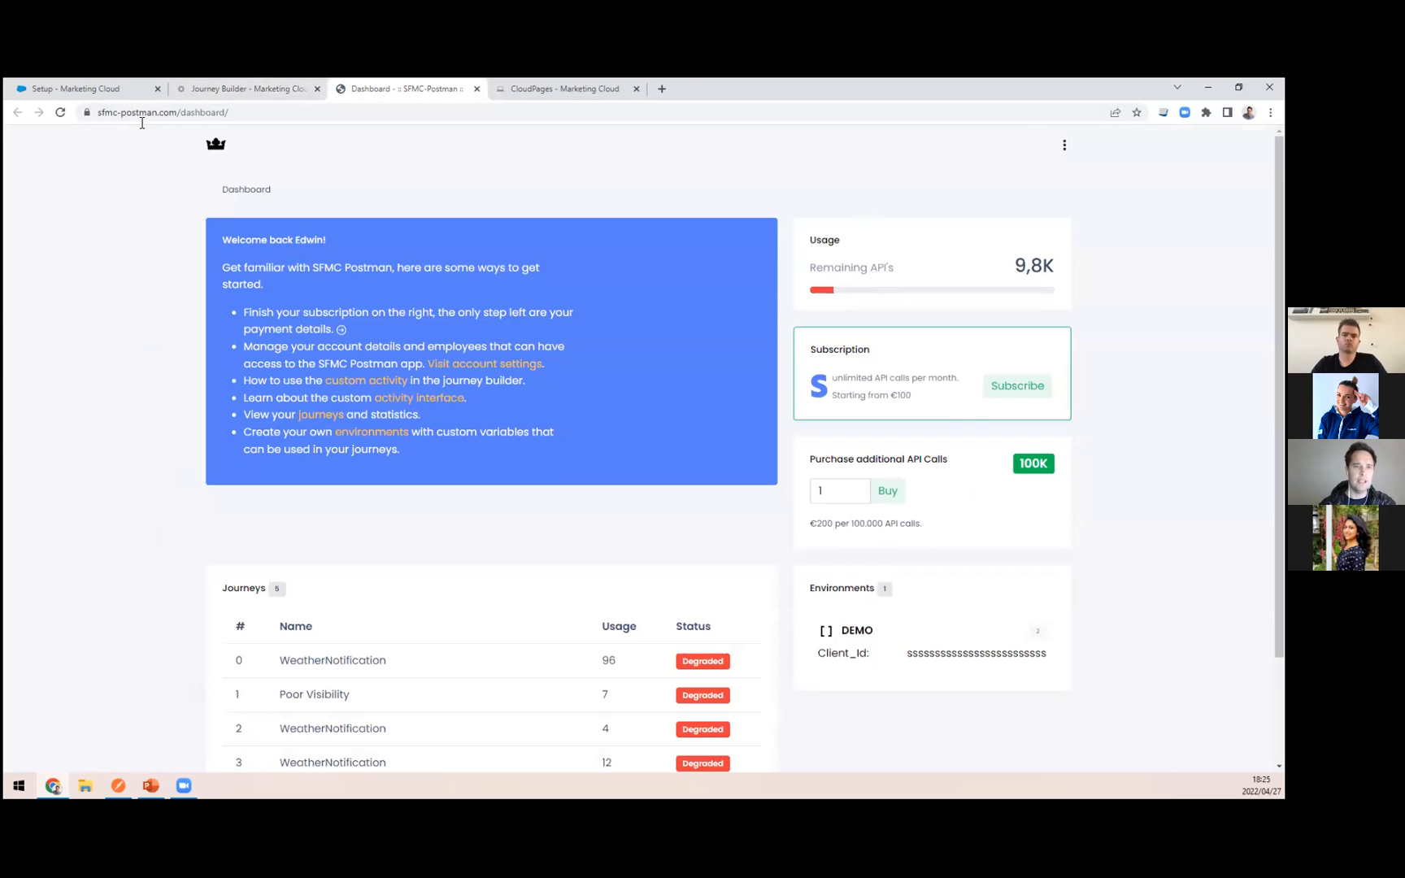
left_click(235, 87)
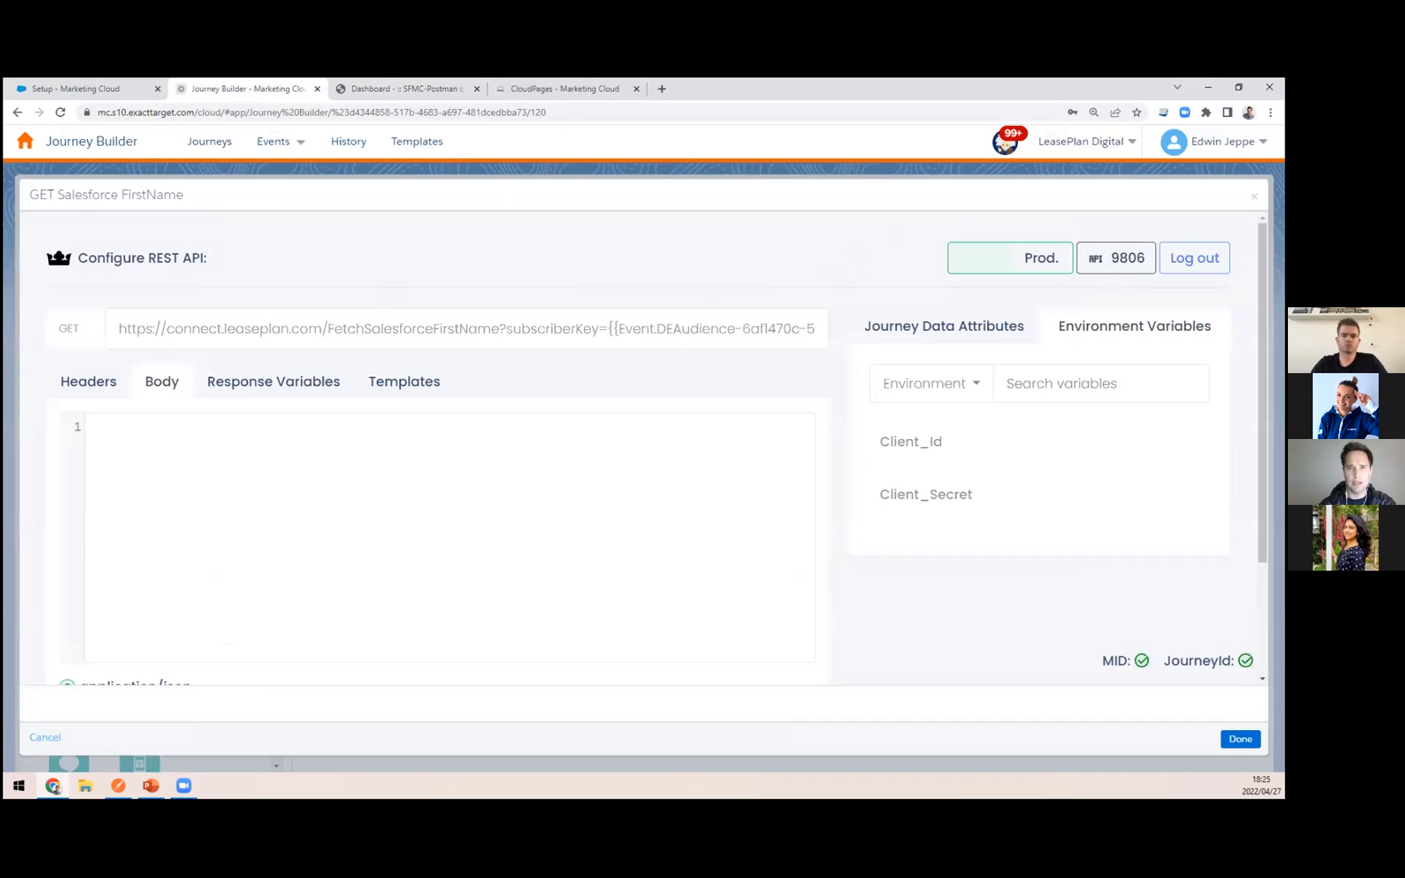
Step: Review the FetchSalesforceFirstName code resource in CloudPages, highlighting its JSON output, and compare it with the GET Salesforce FirstName activity
left_click_drag(528, 87, 395, 79)
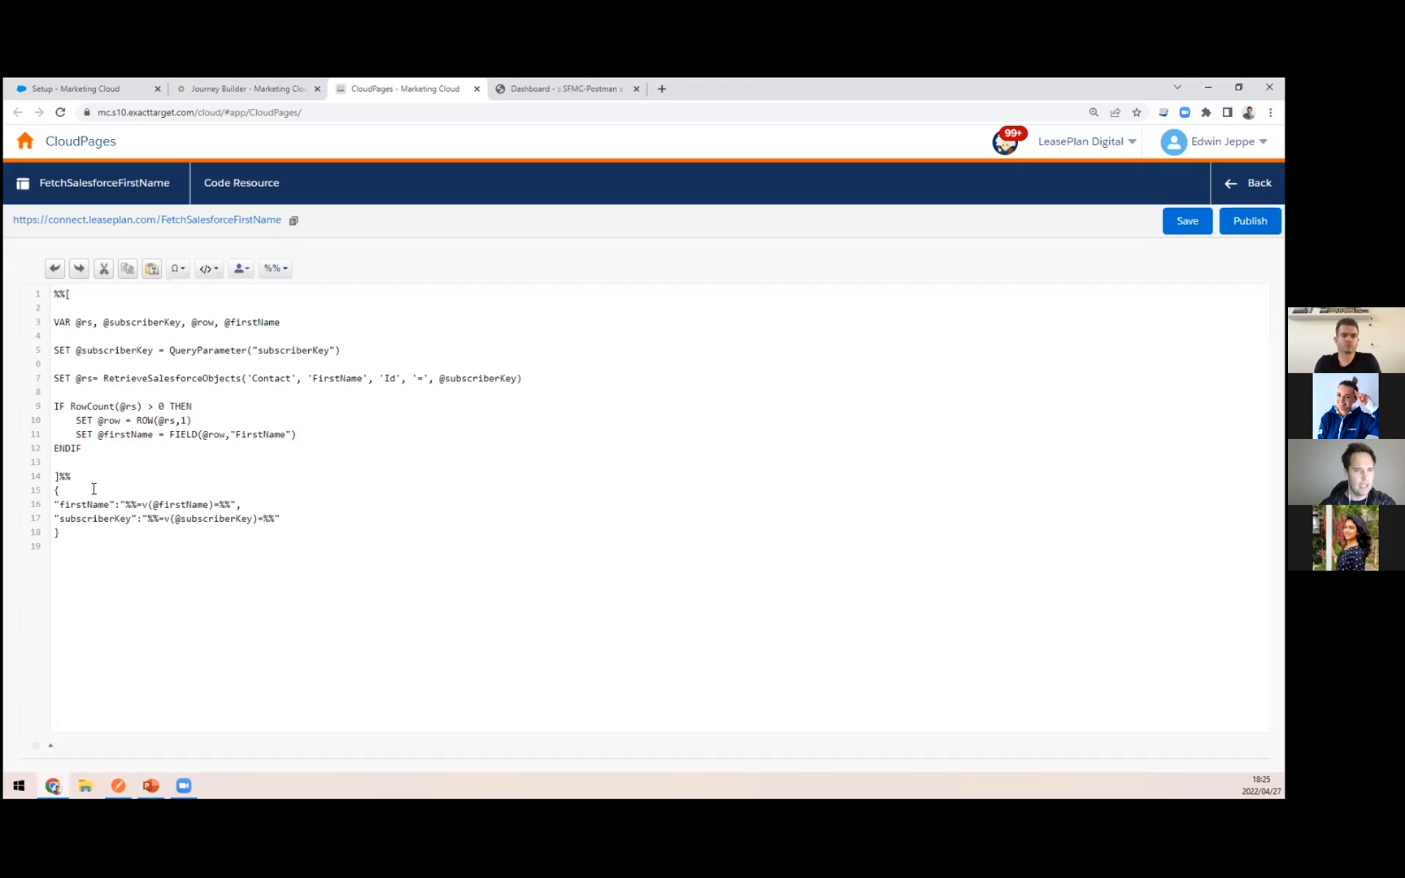
left_click_drag(65, 545, 51, 479)
left_click(125, 546)
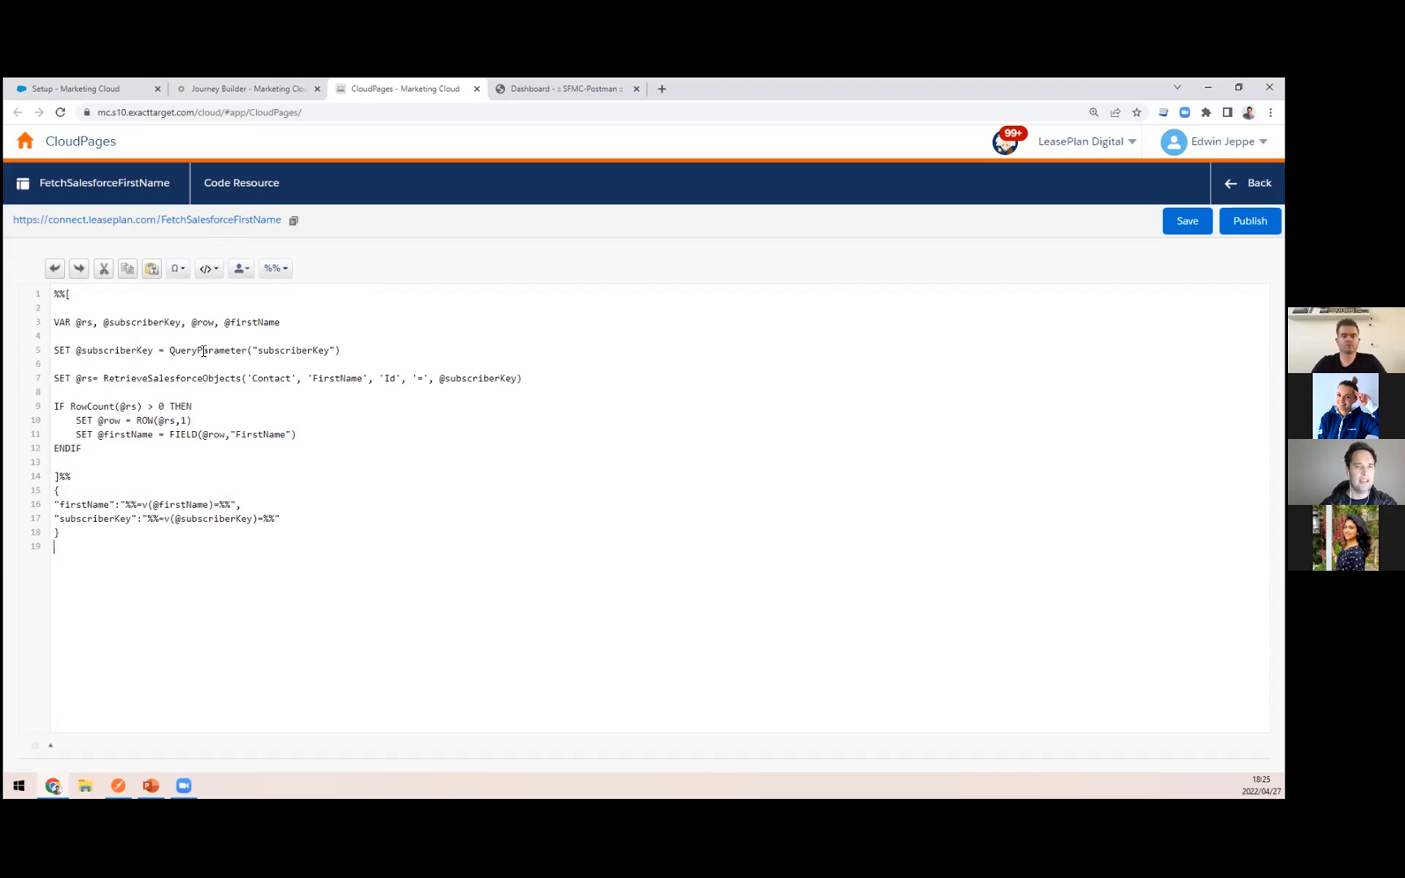
left_click(279, 83)
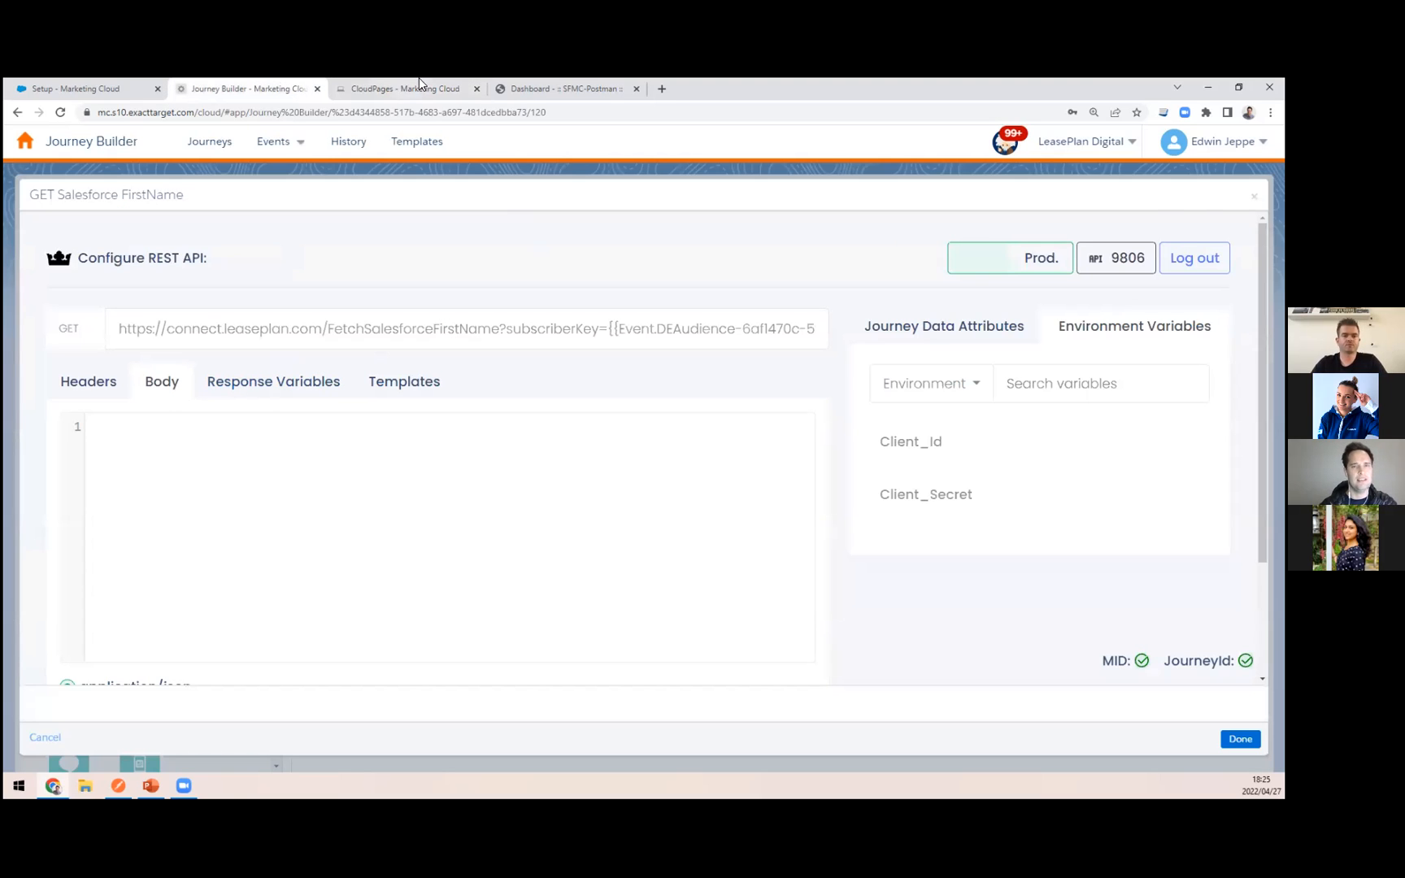
left_click(382, 86)
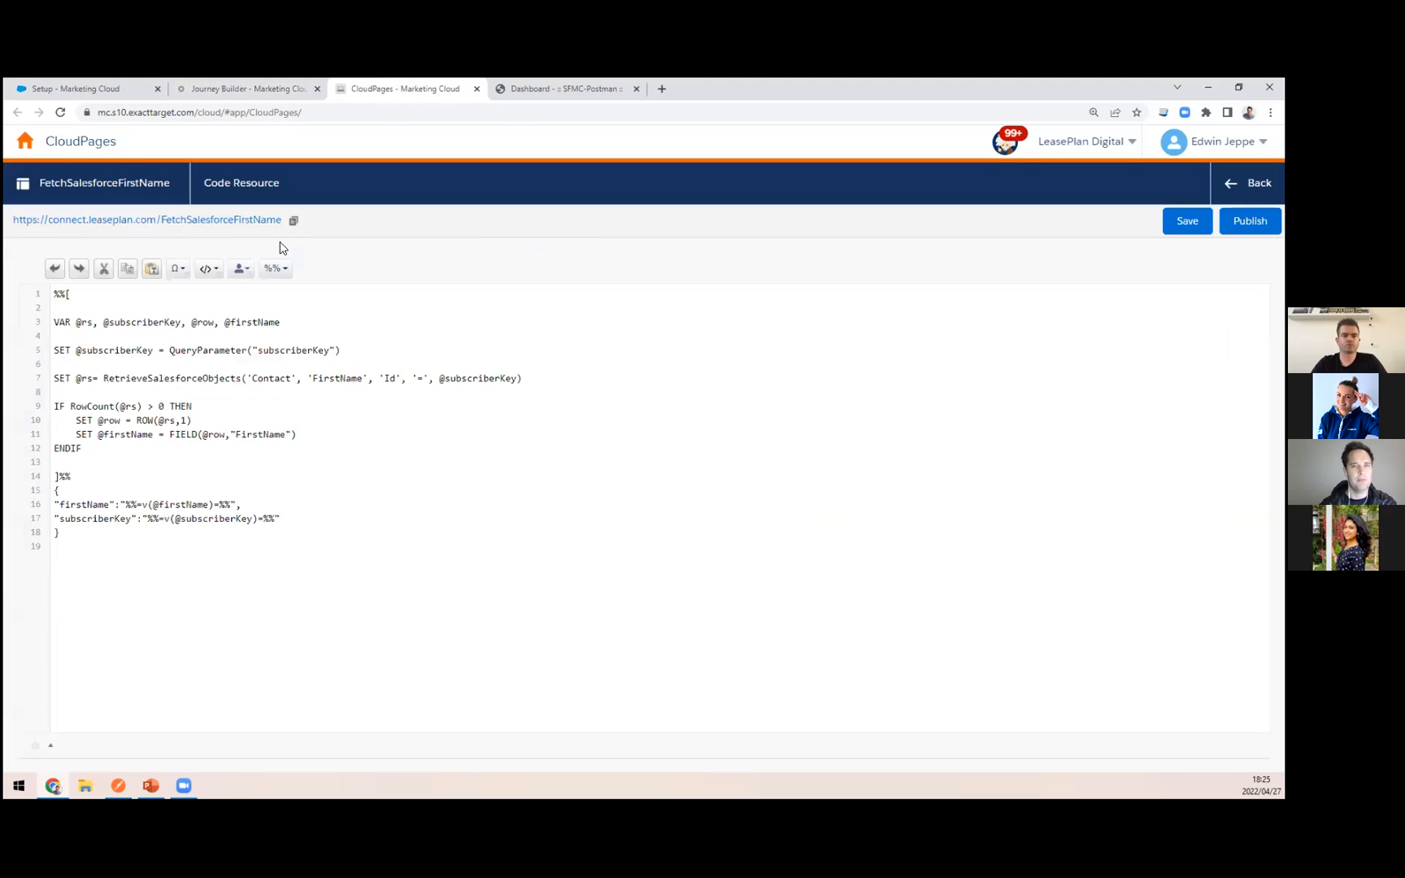
left_click(252, 86)
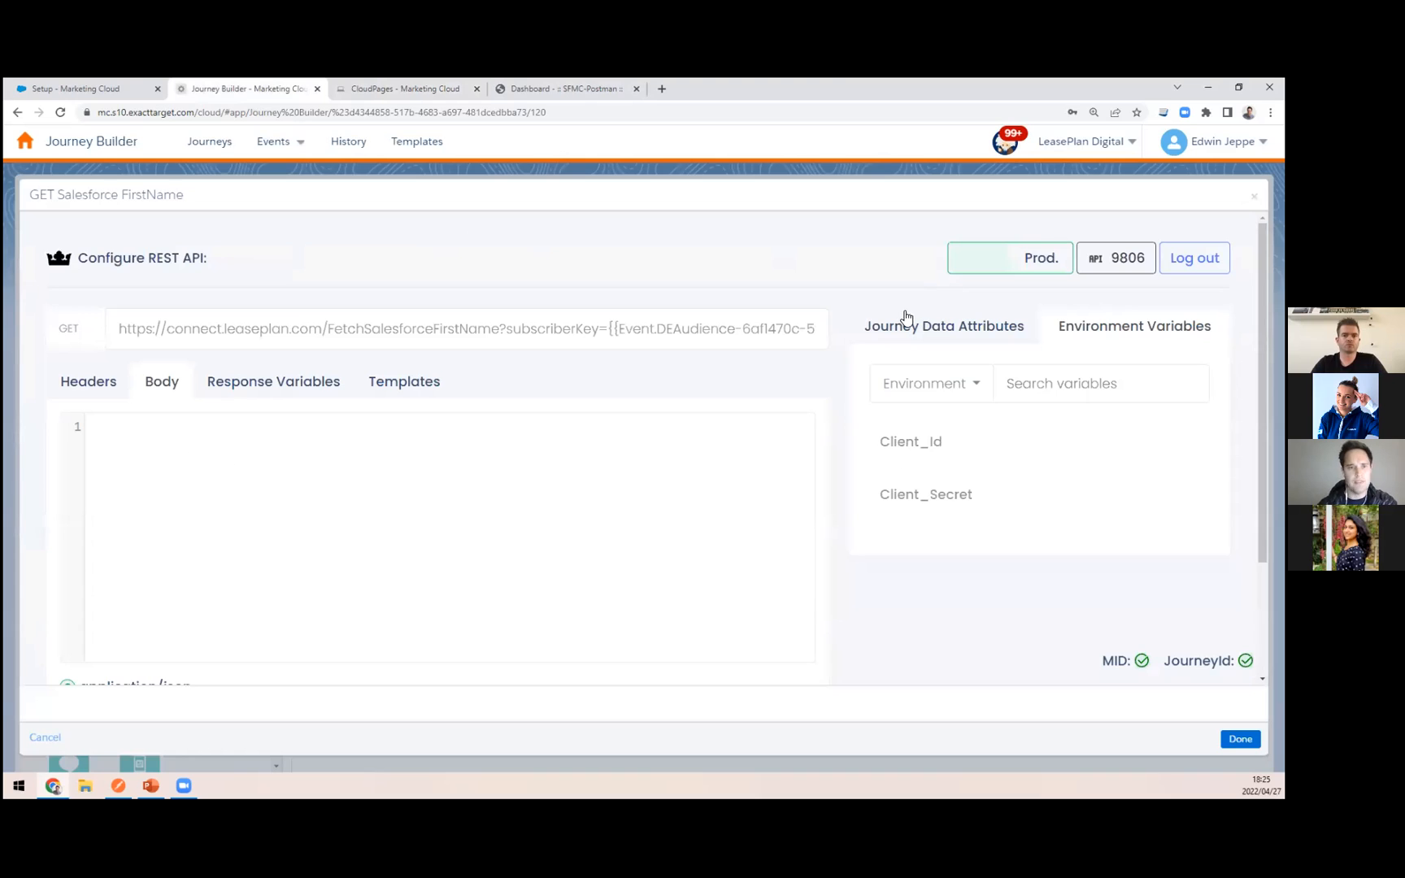
Step: Check the response variables of the GET Salesforce FirstName activity, close it and open the Send PUSH activity
left_click(221, 400)
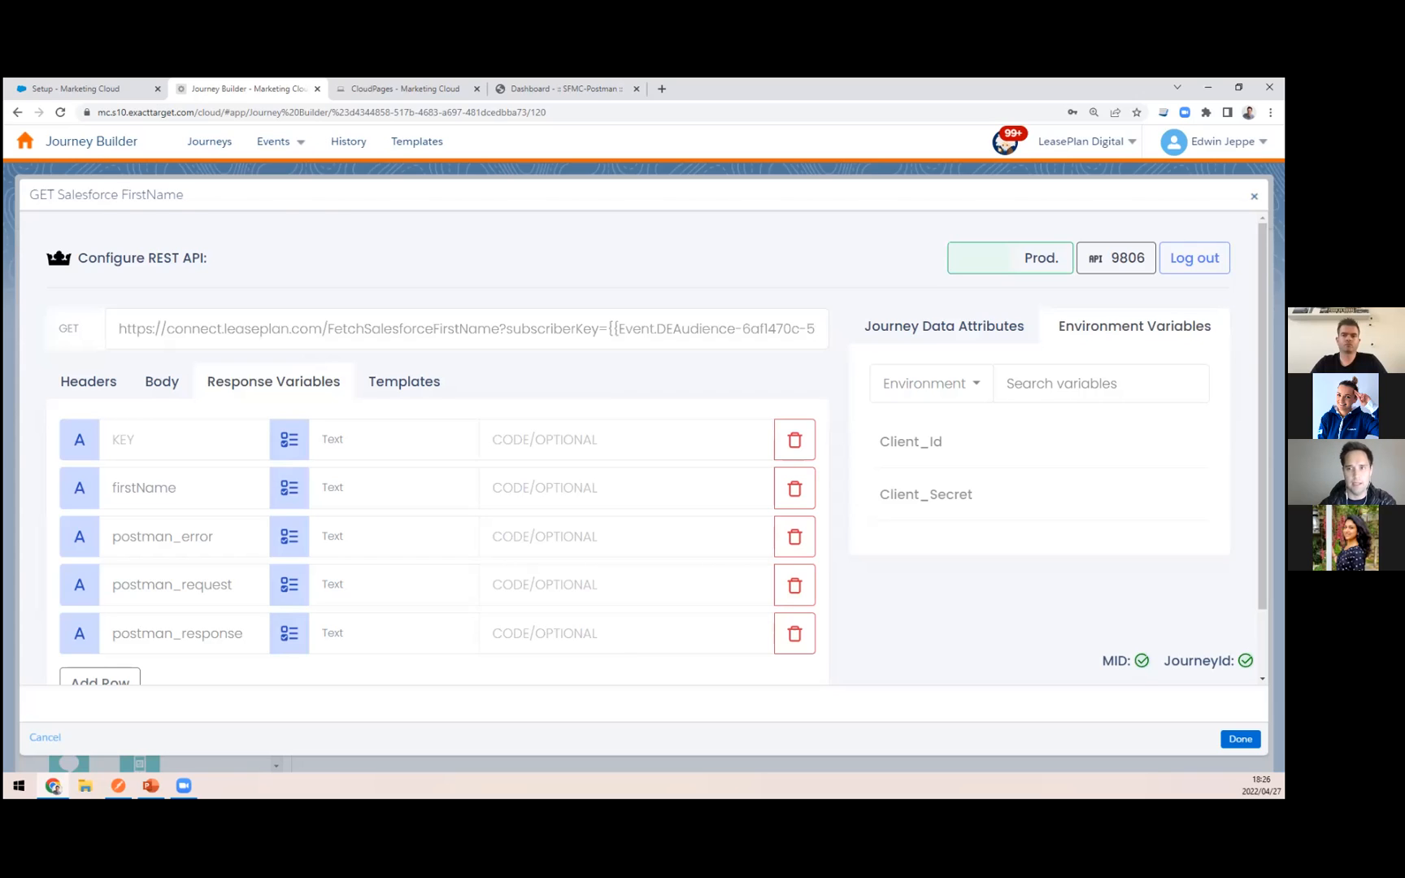
left_click(1253, 196)
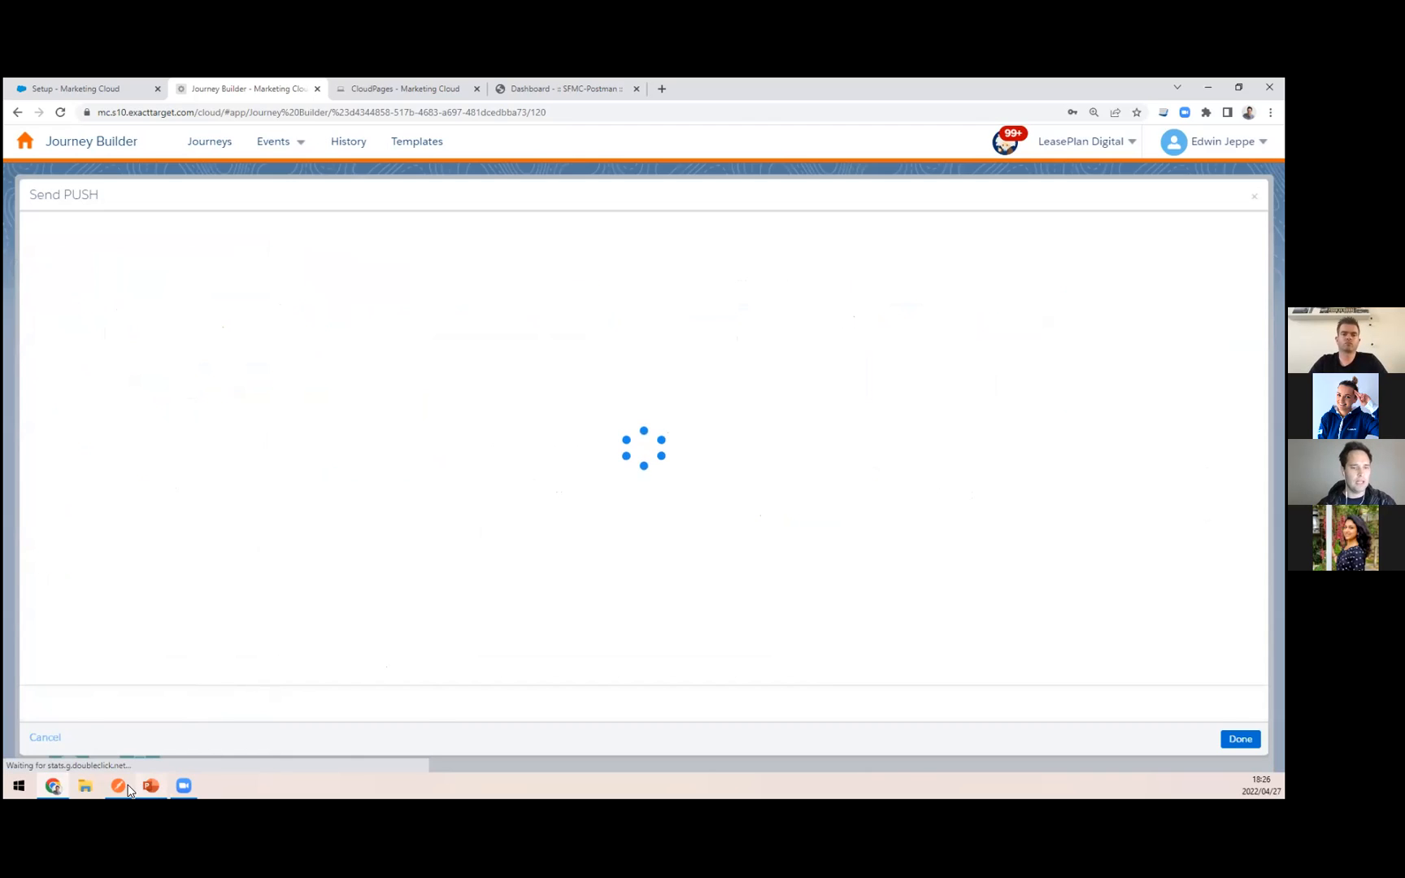
Step: In the Postman app, send the SEND PUSH request, review its headers and body, and return to Journey Builder
left_click(128, 786)
left_click(205, 158)
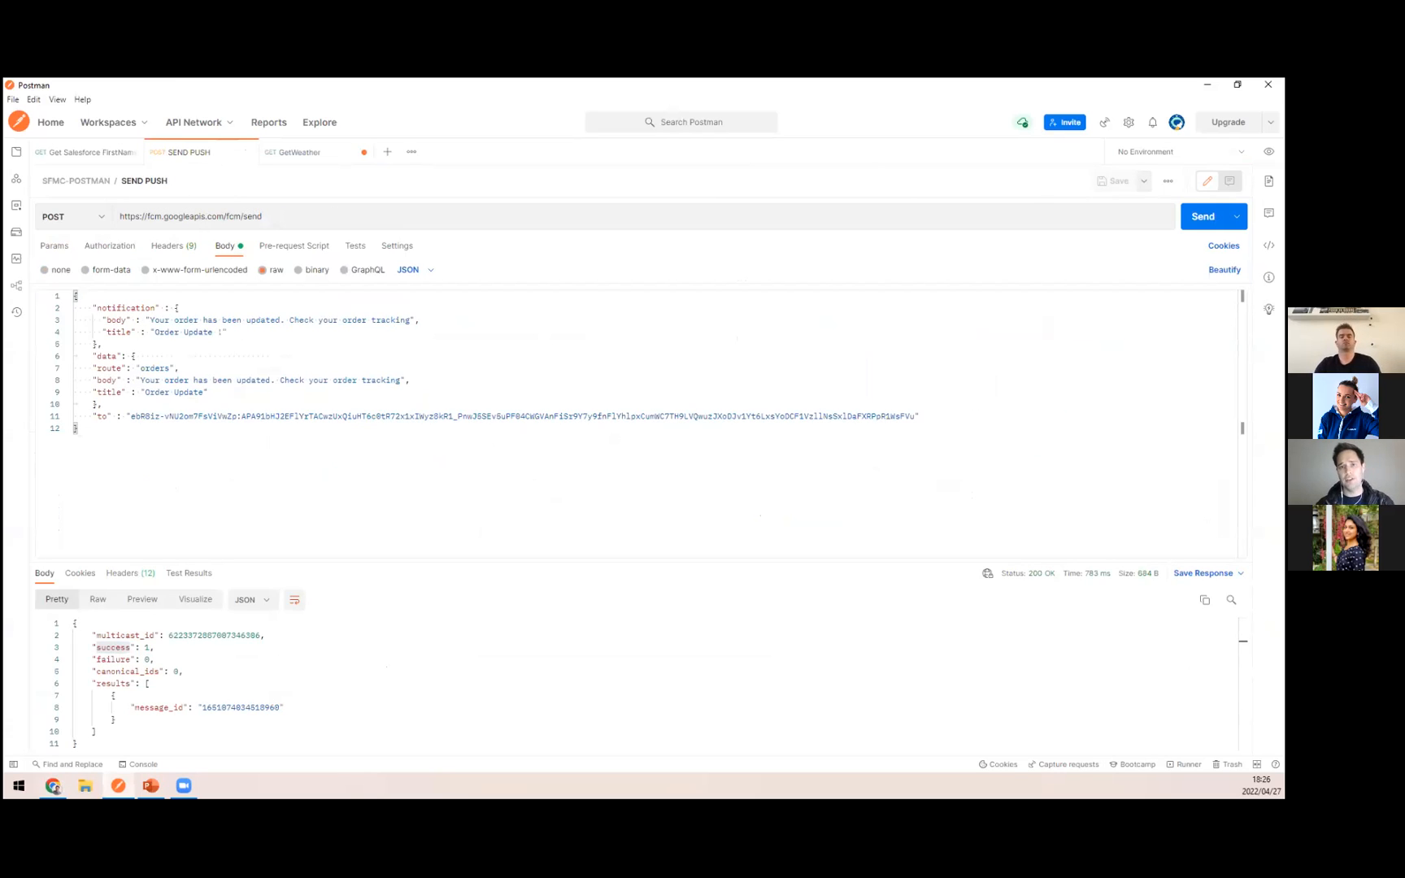
left_click(1203, 216)
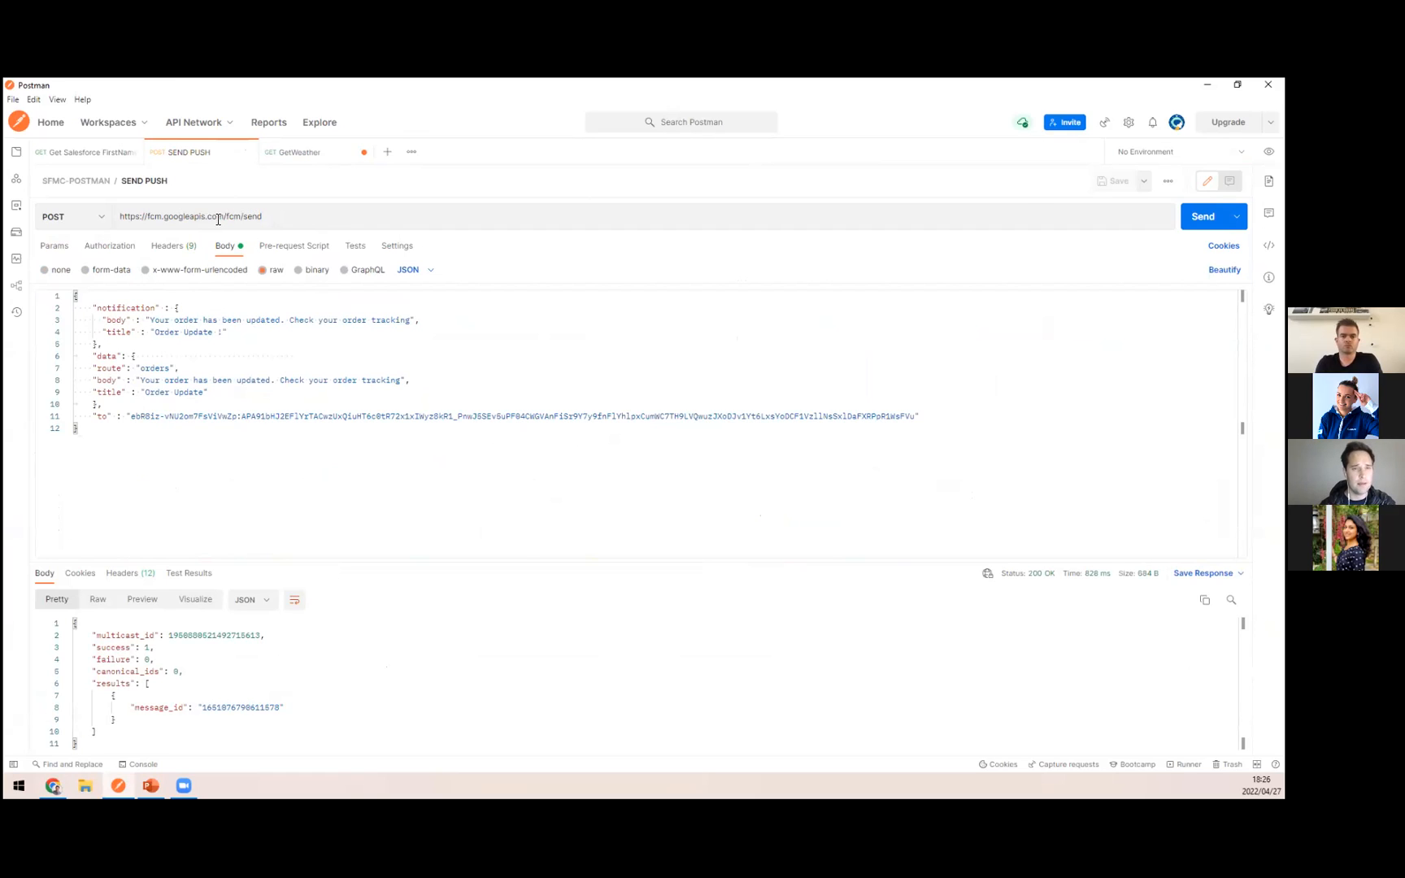
left_click(169, 246)
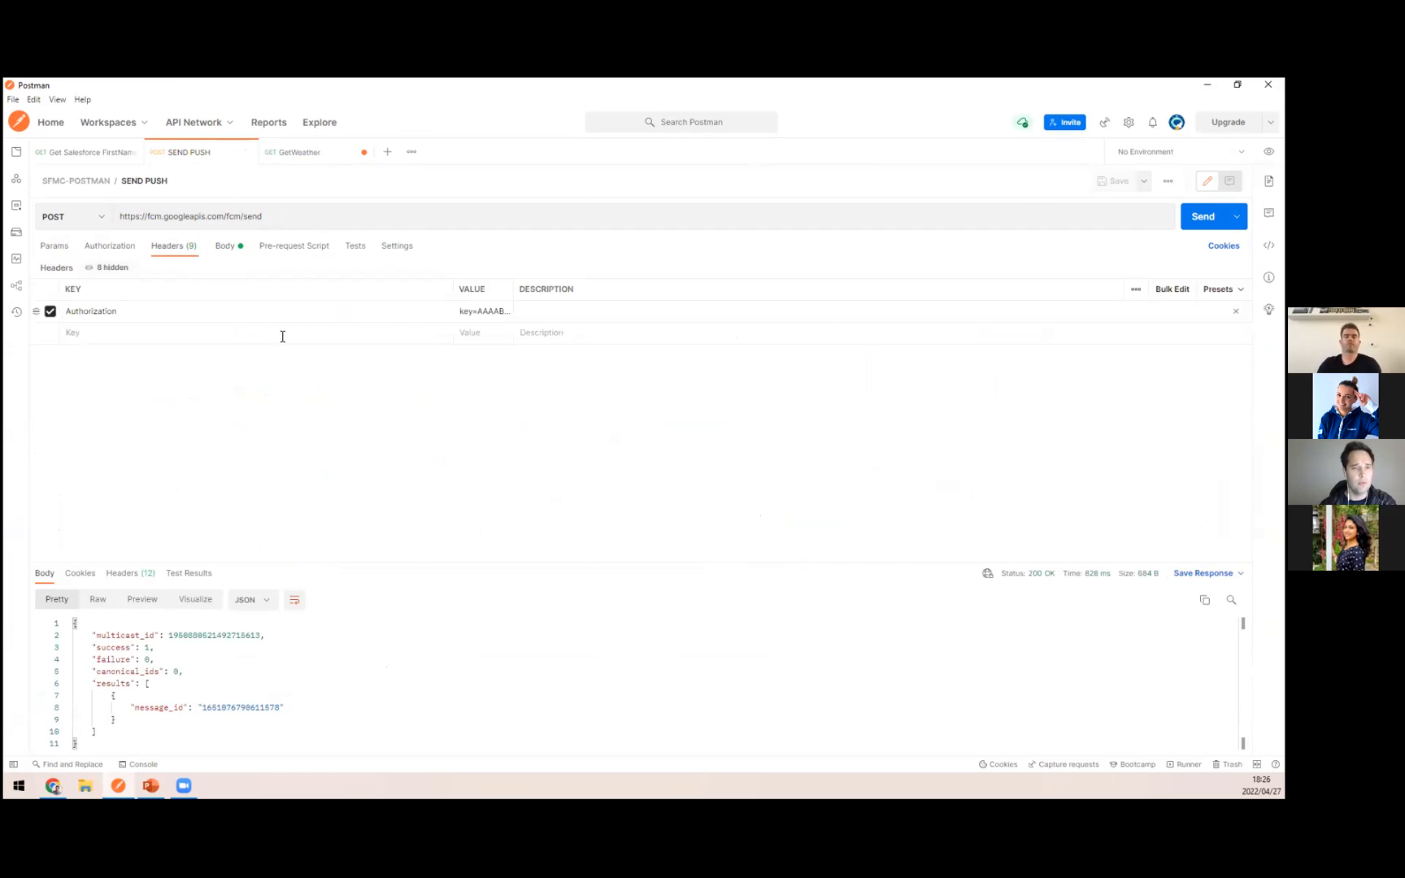
left_click(227, 247)
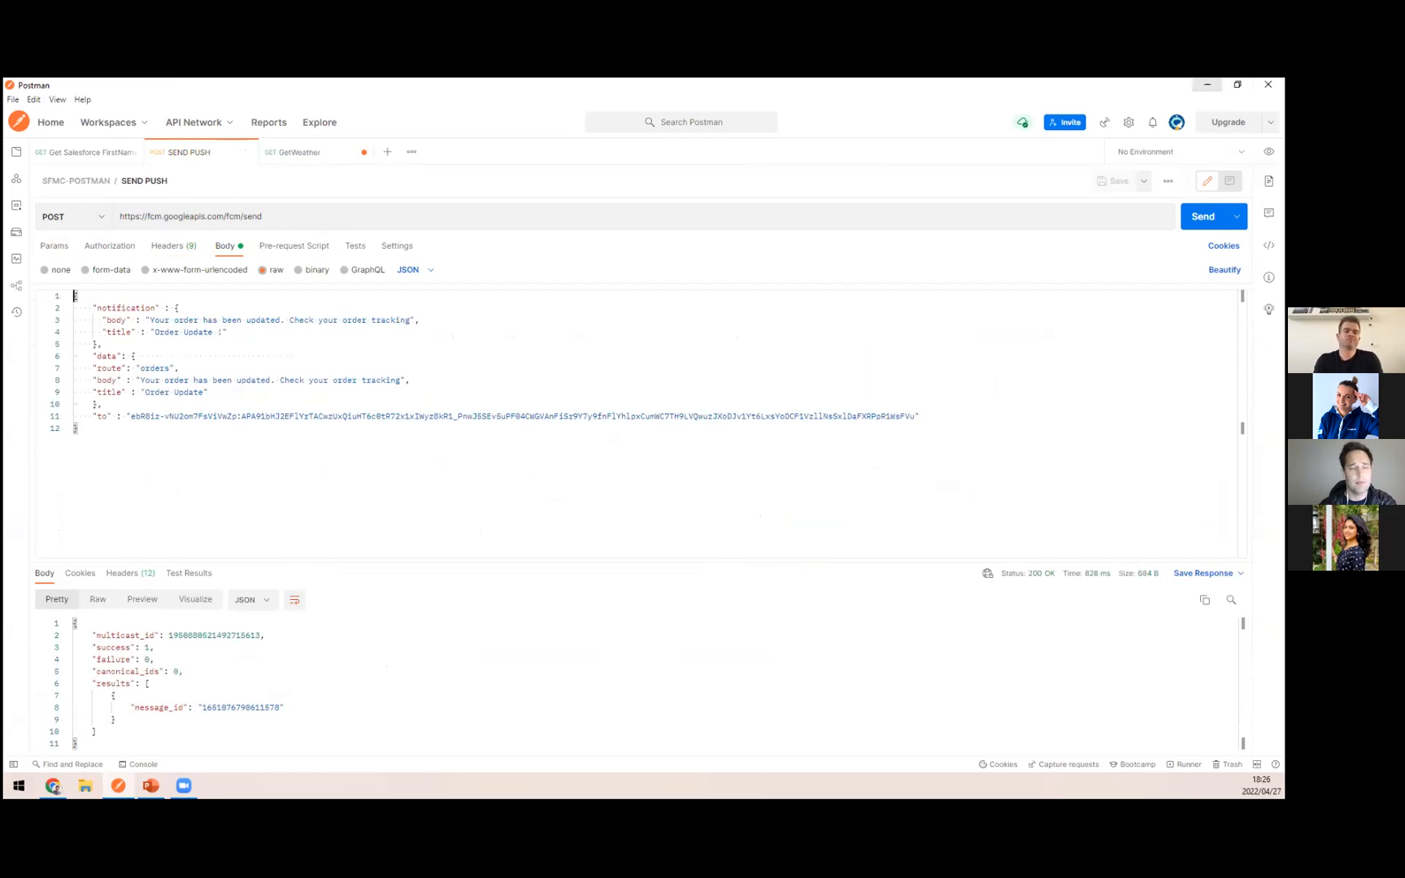
left_click(1208, 85)
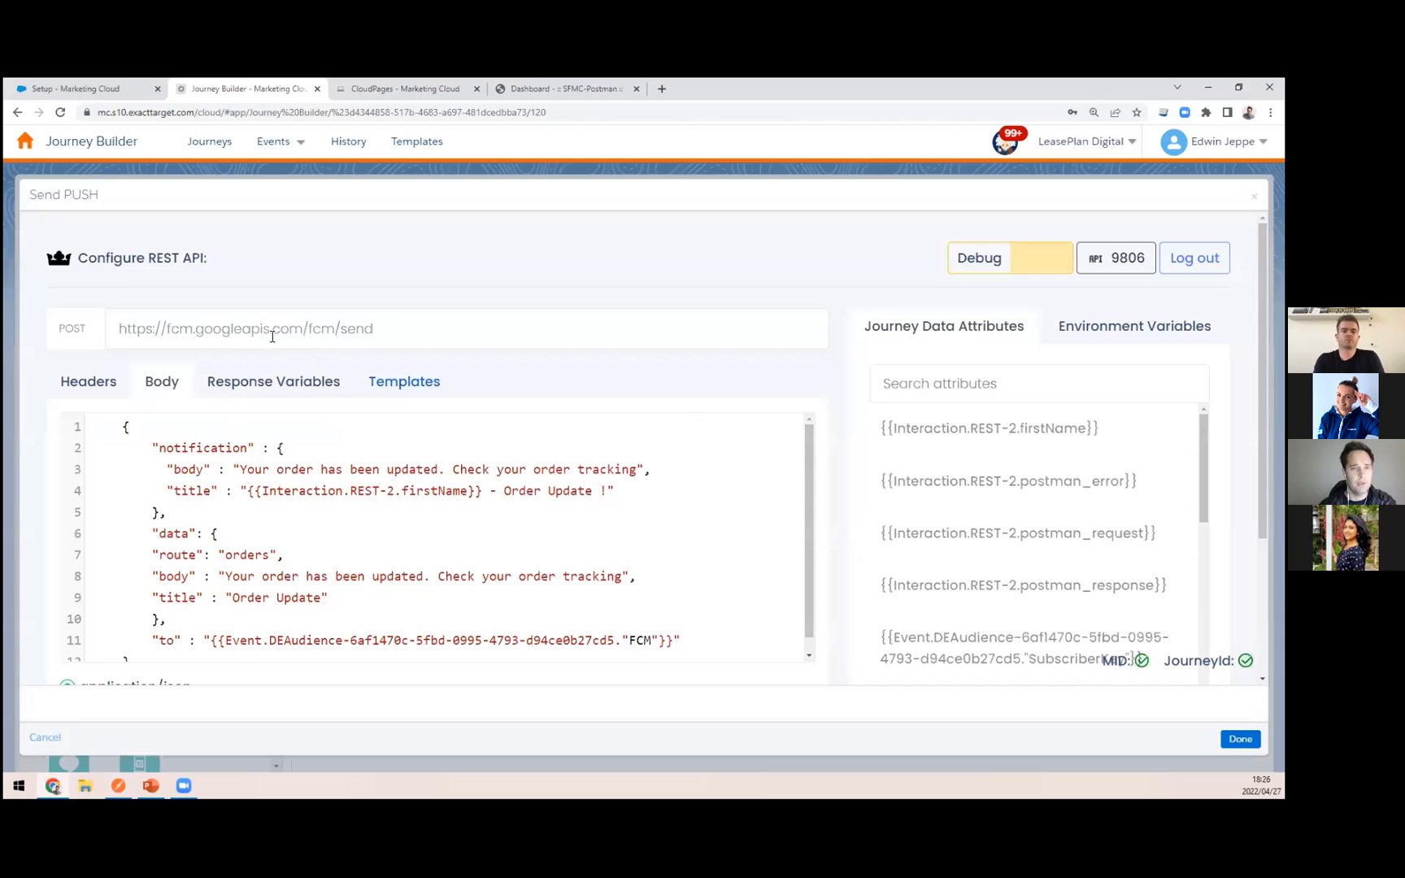
Step: Highlight the Send PUSH request URL, select the {{Interaction.REST-2.firstName}} placeholder in the notification title and pick the matching journey data attribute
left_click_drag(433, 329, 118, 320)
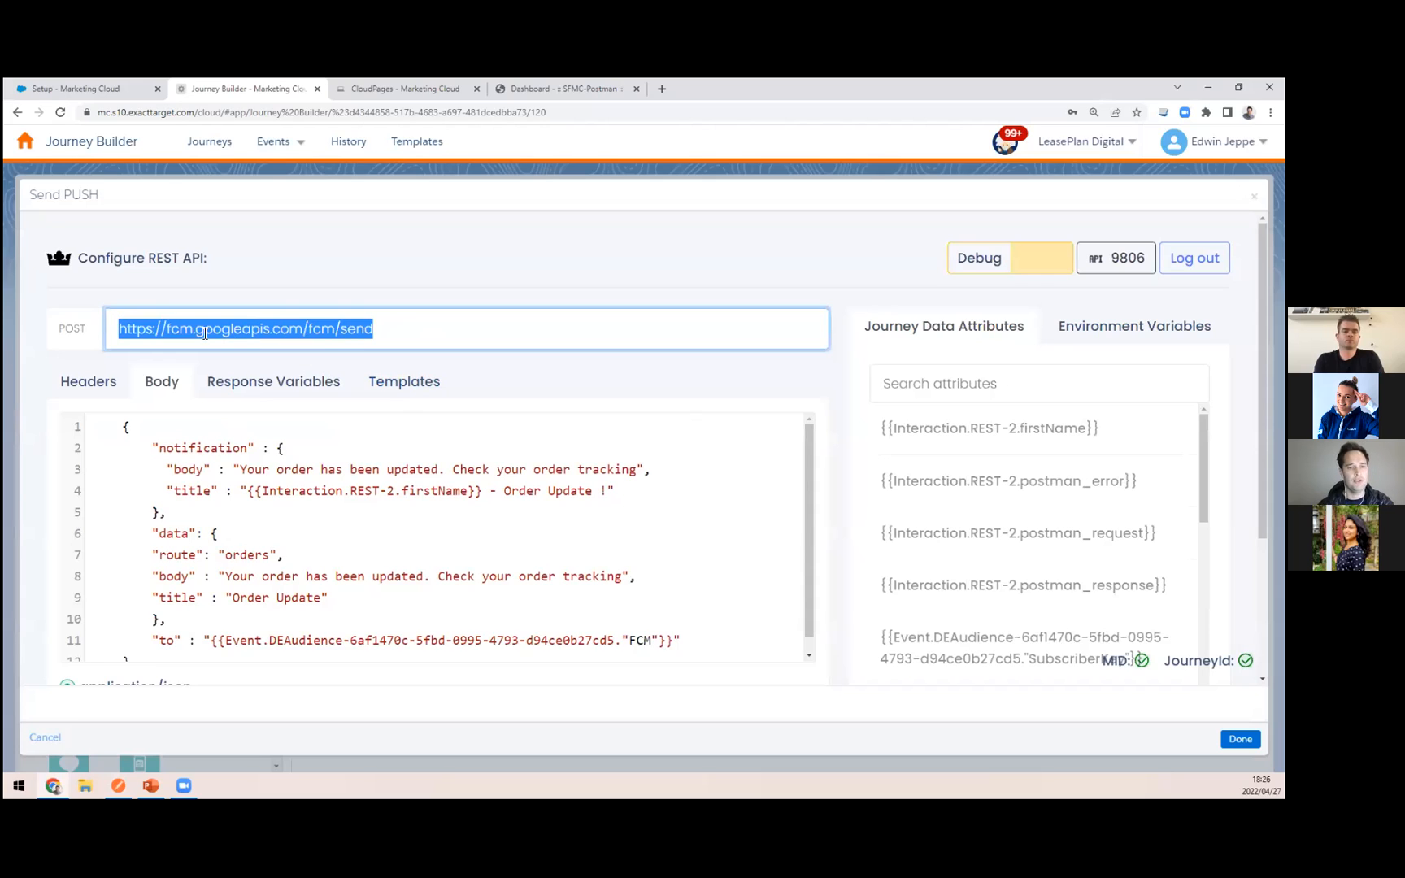
scroll(304, 417, "down", 1)
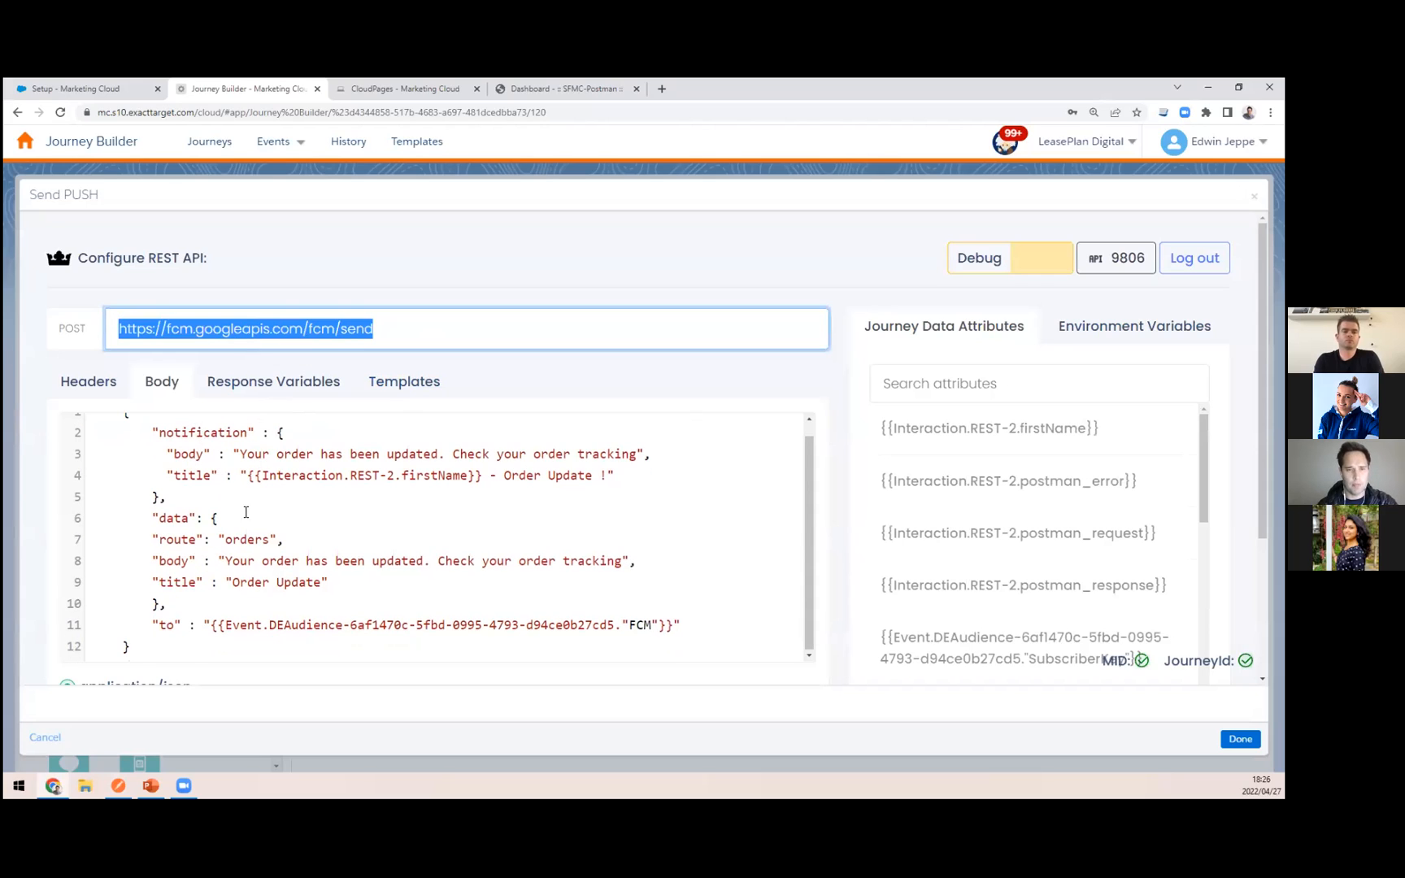
left_click_drag(248, 477, 483, 477)
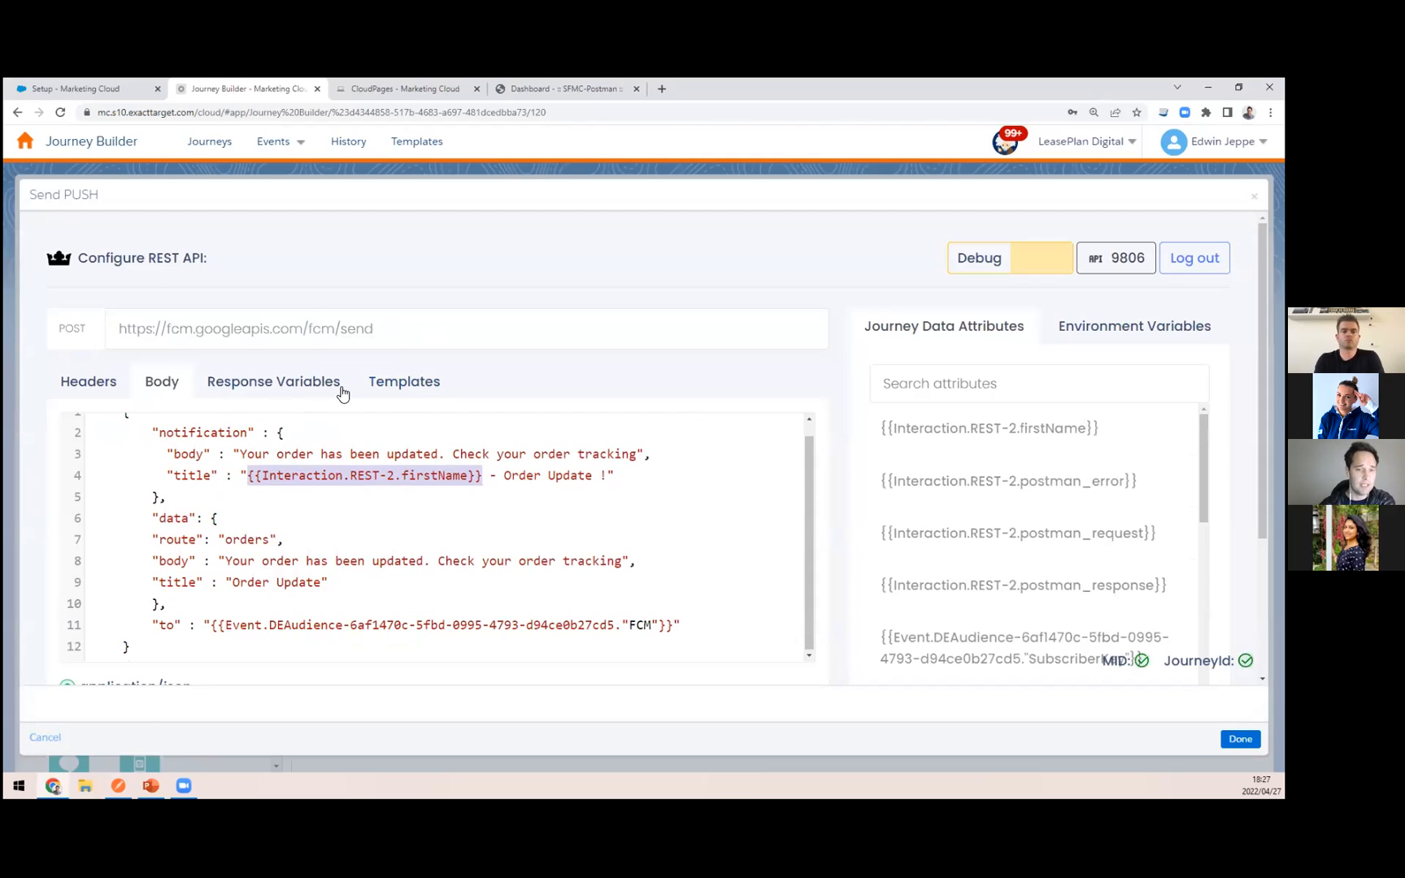
left_click(1038, 435)
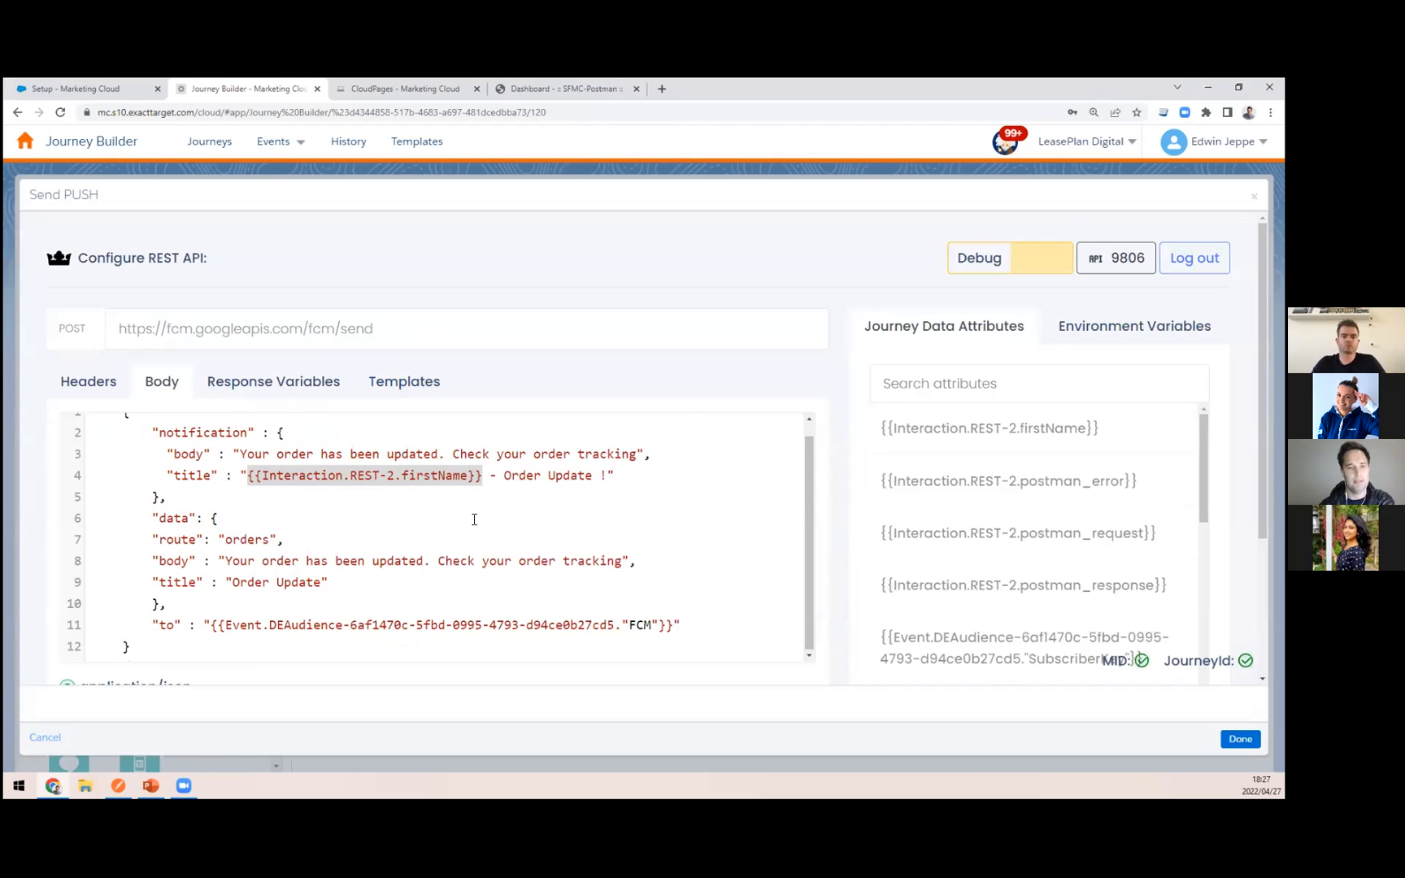
Step: Examine the Send PUSH body, its content type options and the journey data attributes, including the FCM attribute and GETCONTACTKEY()
scroll(475, 519, "down", 2)
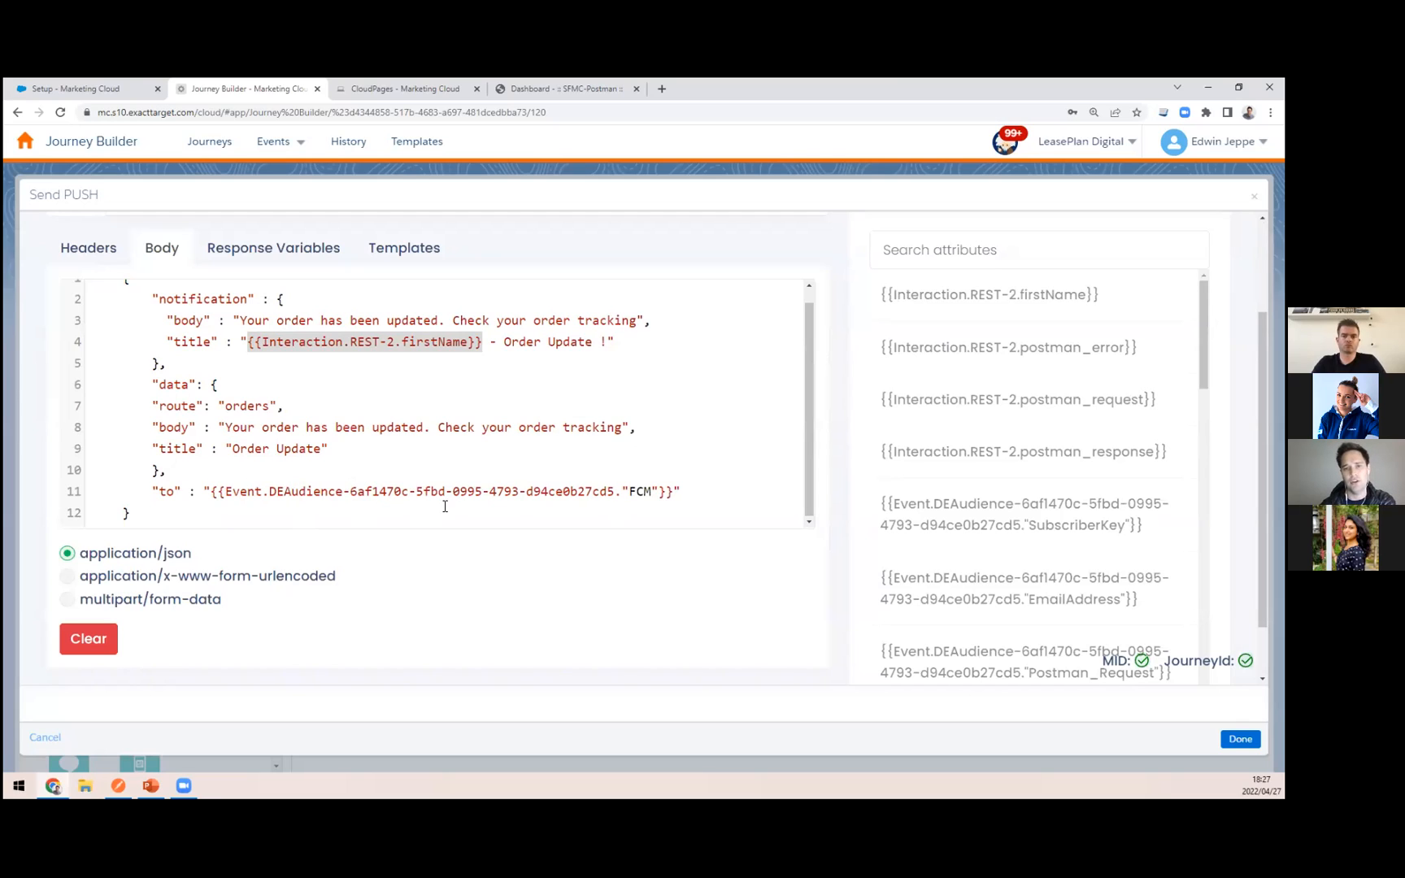
scroll(532, 465, "up", 1)
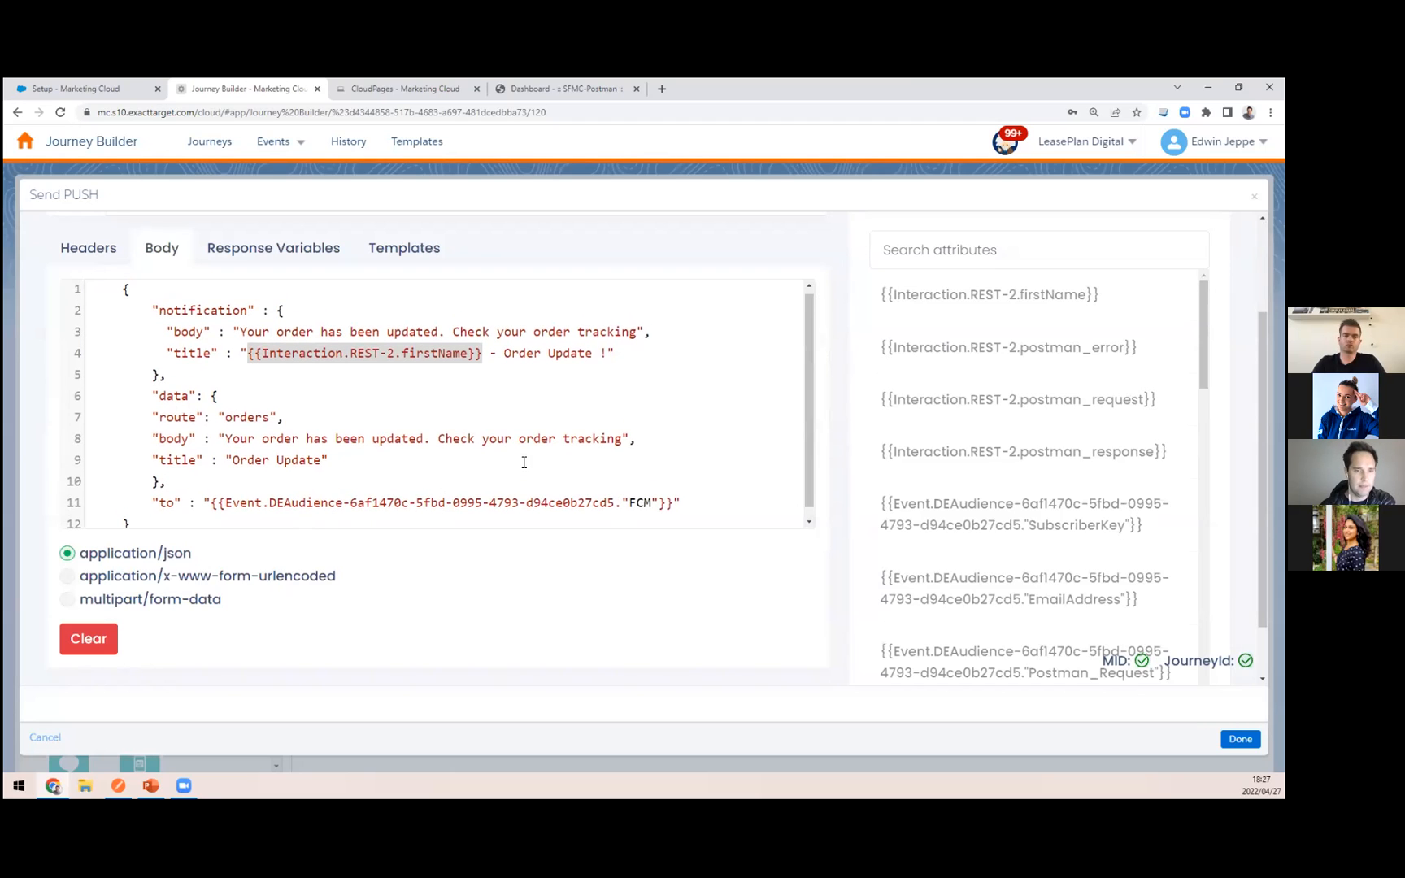
scroll(954, 439, "down", 3)
scroll(954, 439, "down", 10)
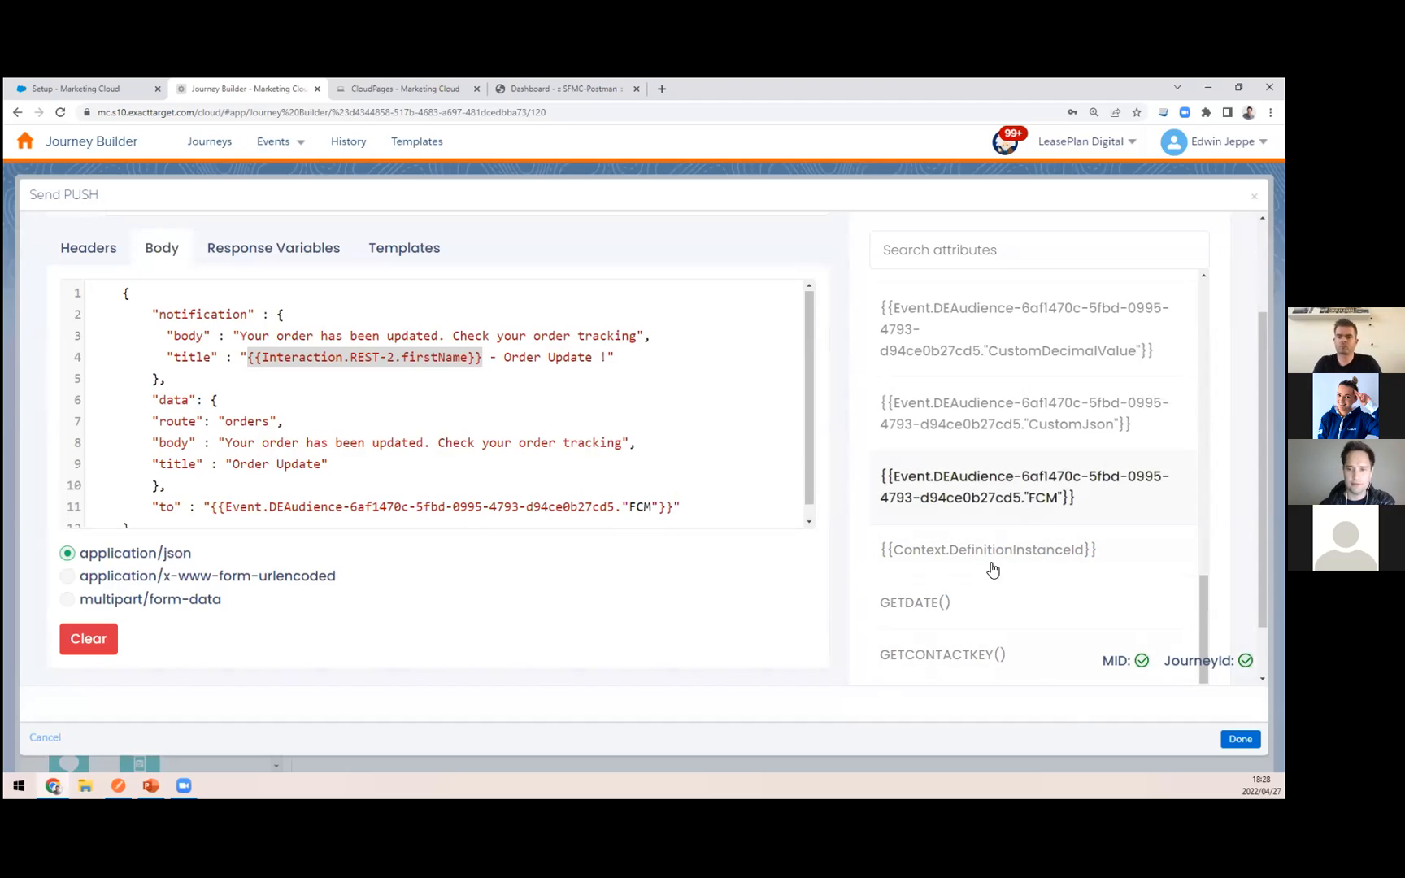
scroll(985, 579, "down", 1)
scroll(690, 655, "up", 1)
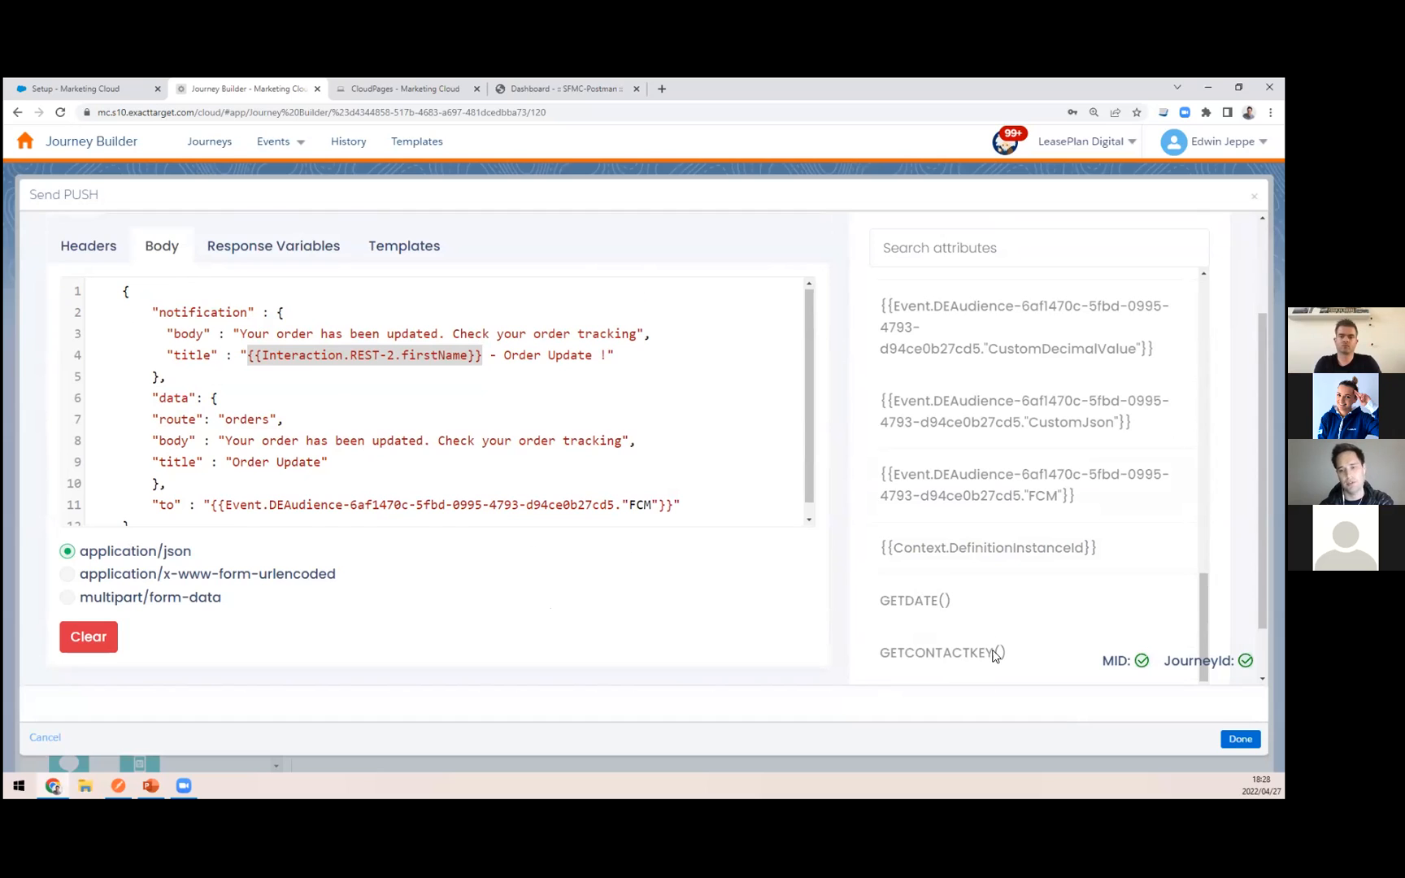
scroll(816, 253, "up", 3)
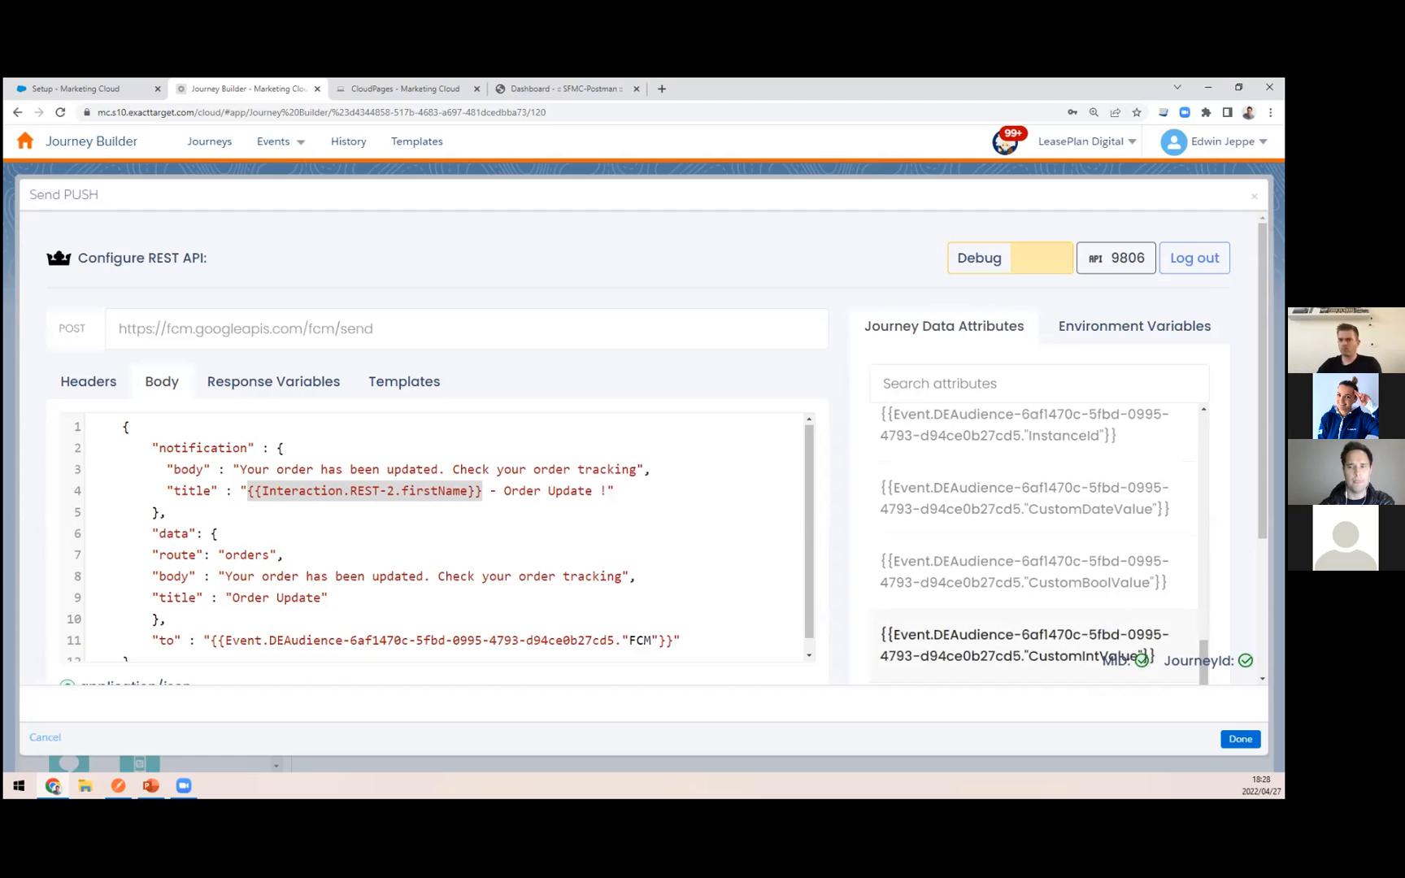
Step: Review the headers, response variables and saved templates of the Send PUSH activity
left_click(98, 391)
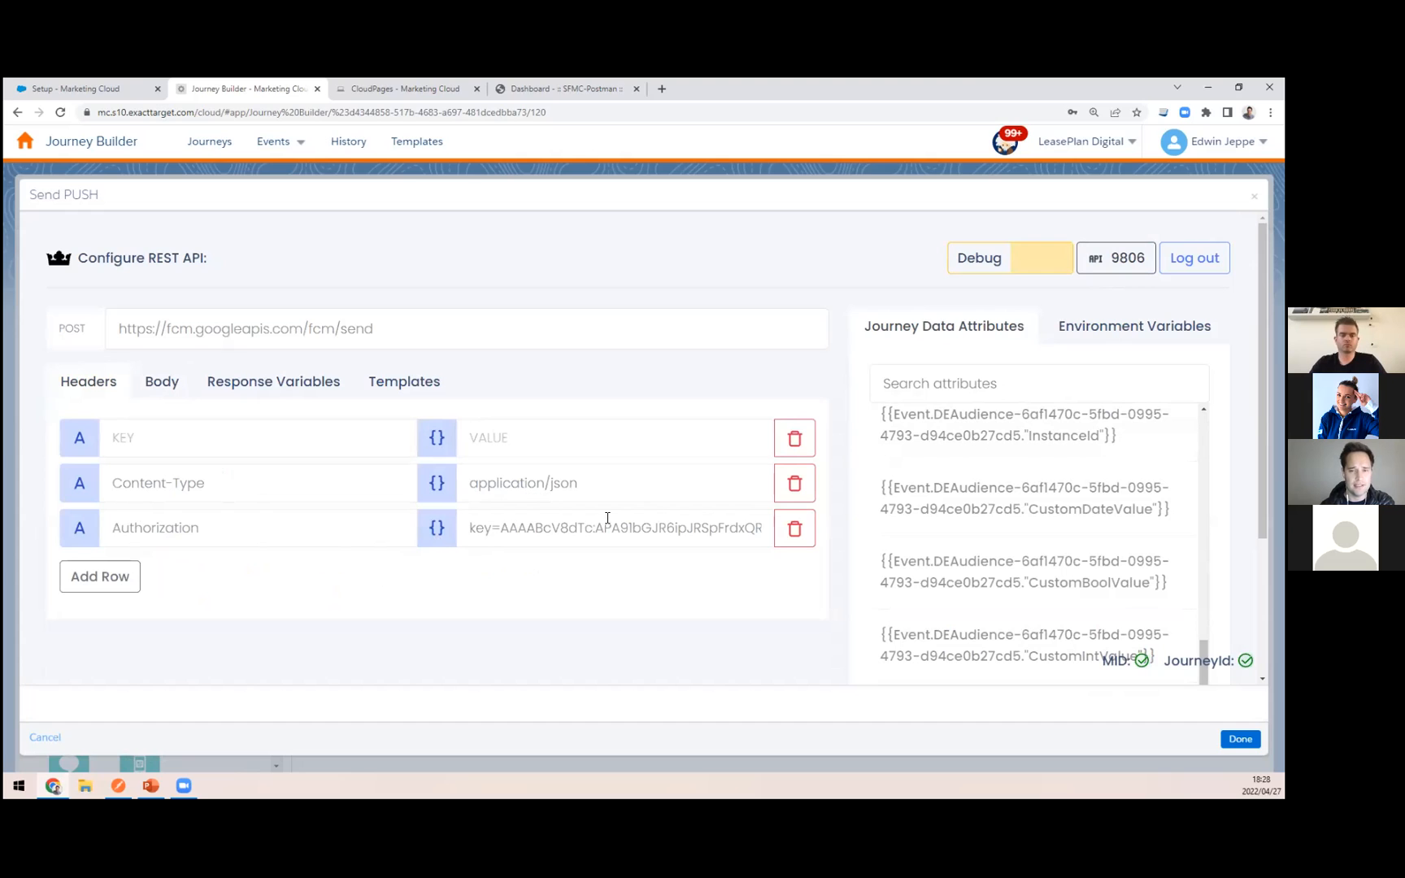
left_click(315, 383)
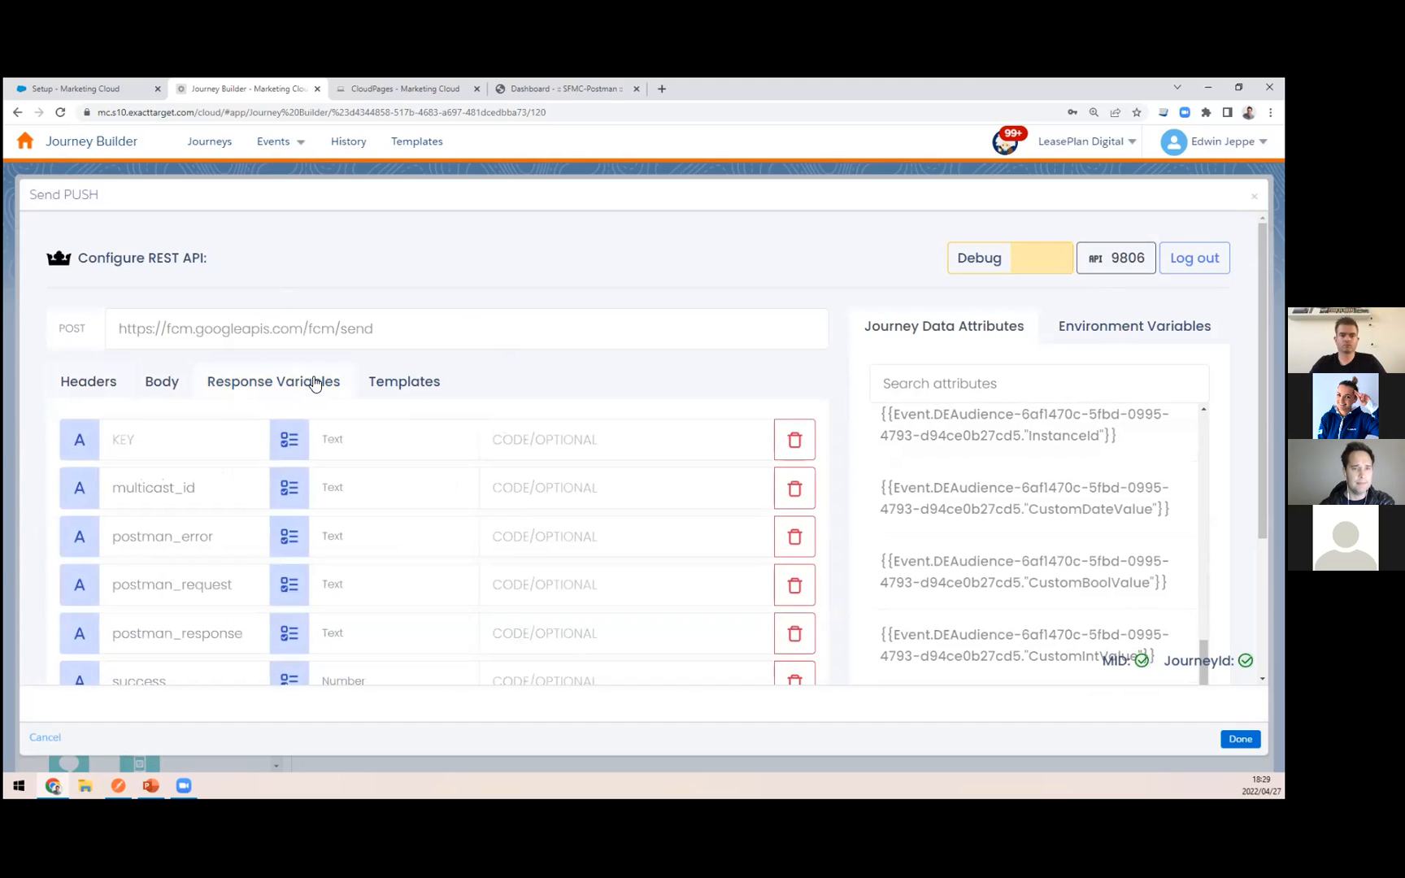
left_click(380, 381)
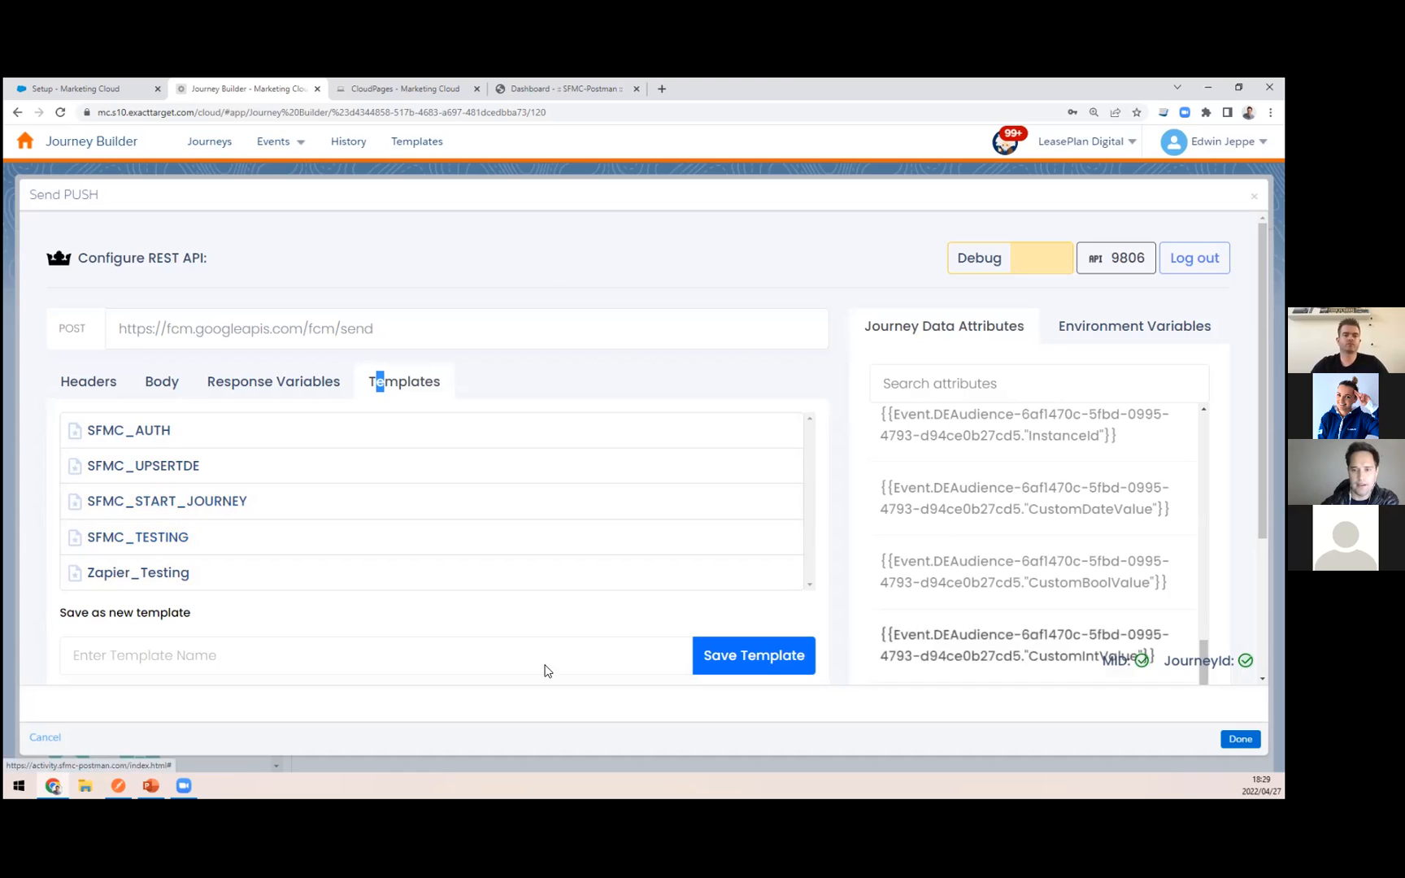
left_click(141, 664)
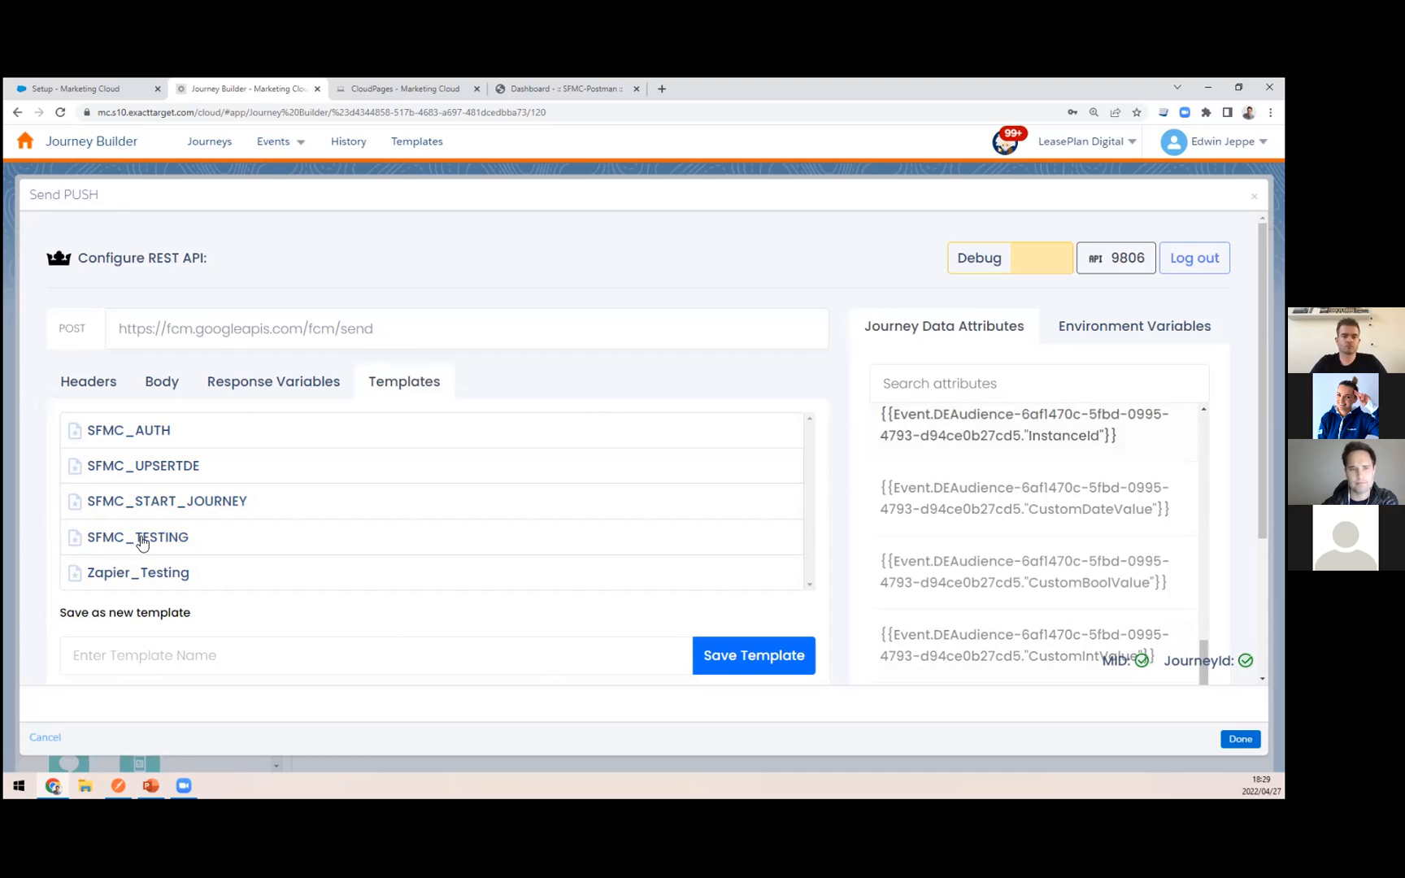
Step: Compare the Send PUSH response variables with the success and multicast_id fields in the SEND PUSH response in the Postman app
left_click(252, 382)
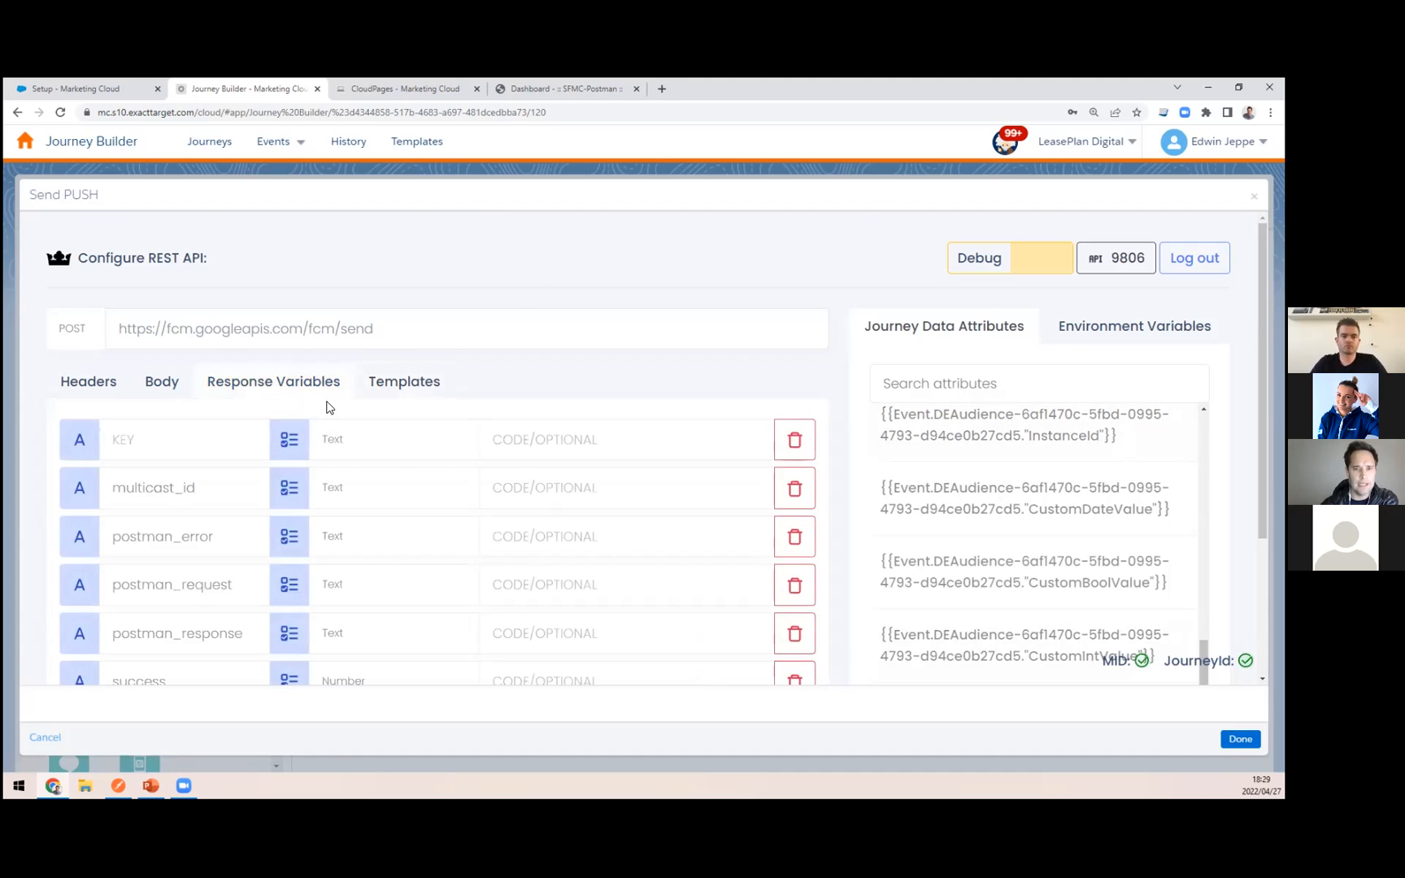
scroll(271, 427, "down", 1)
left_click(118, 786)
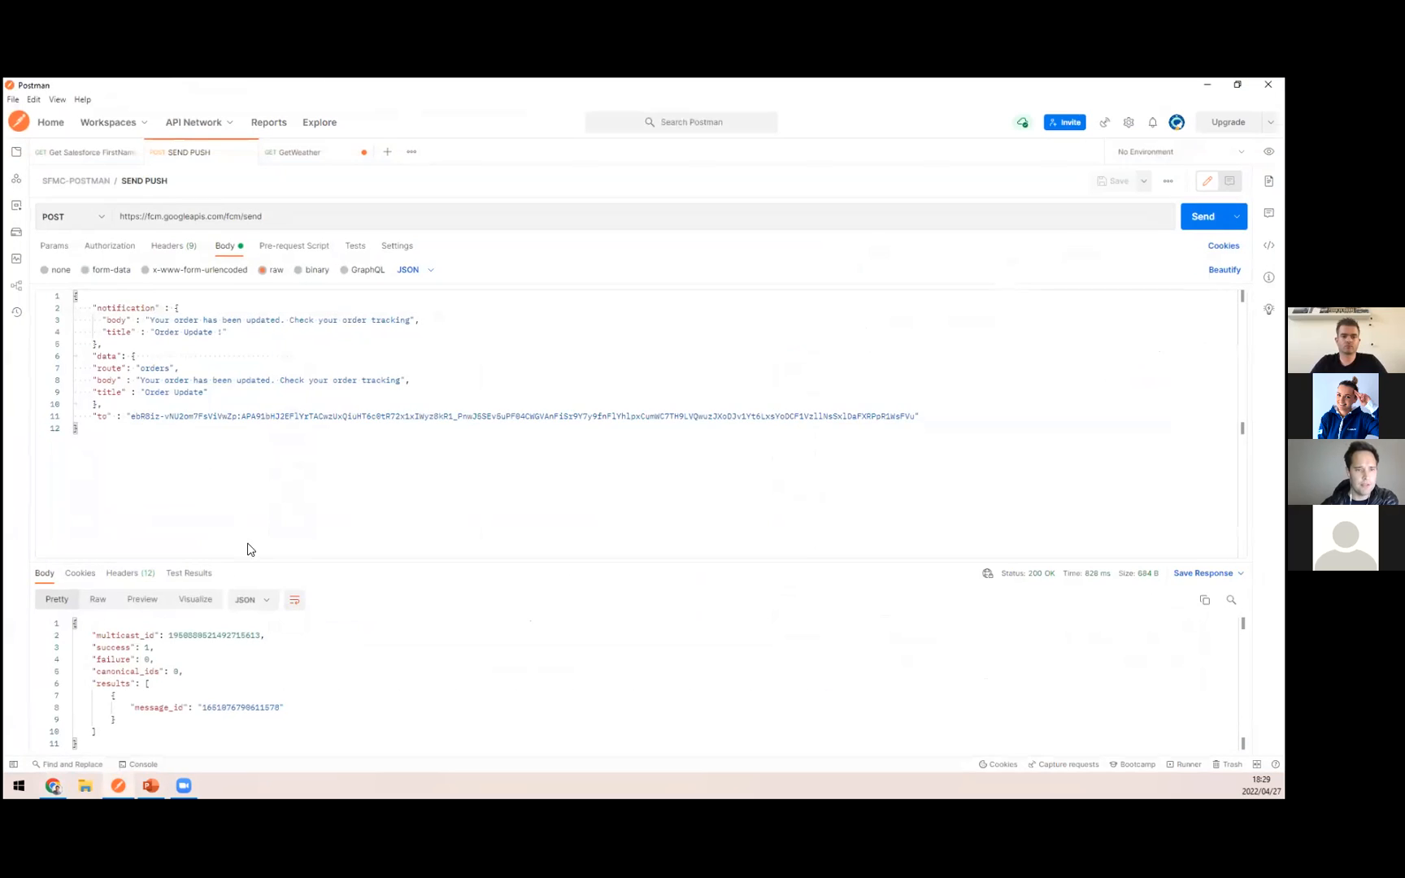
double_click(108, 650)
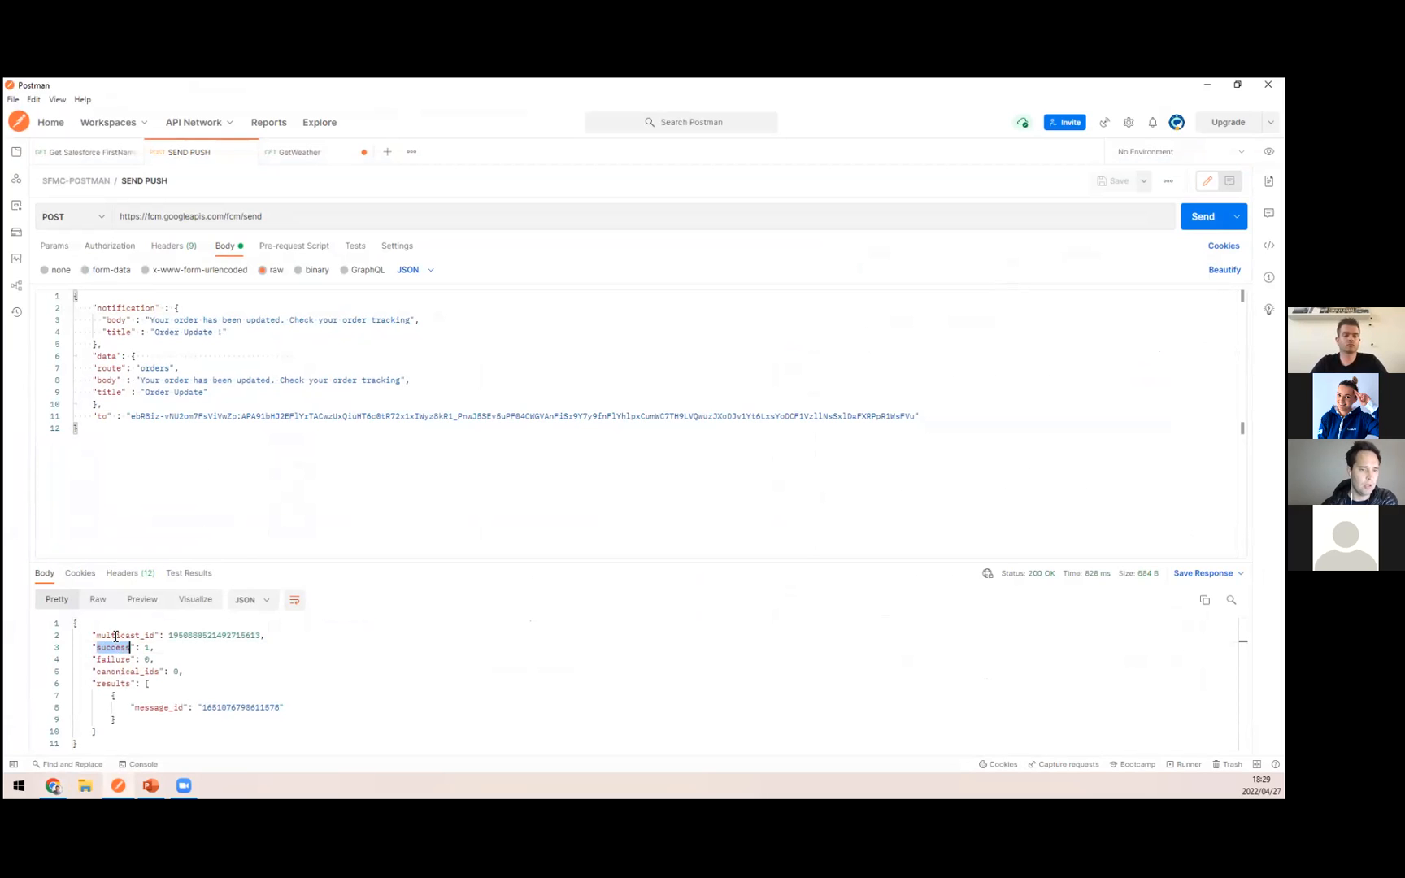
double_click(115, 637)
double_click(235, 637)
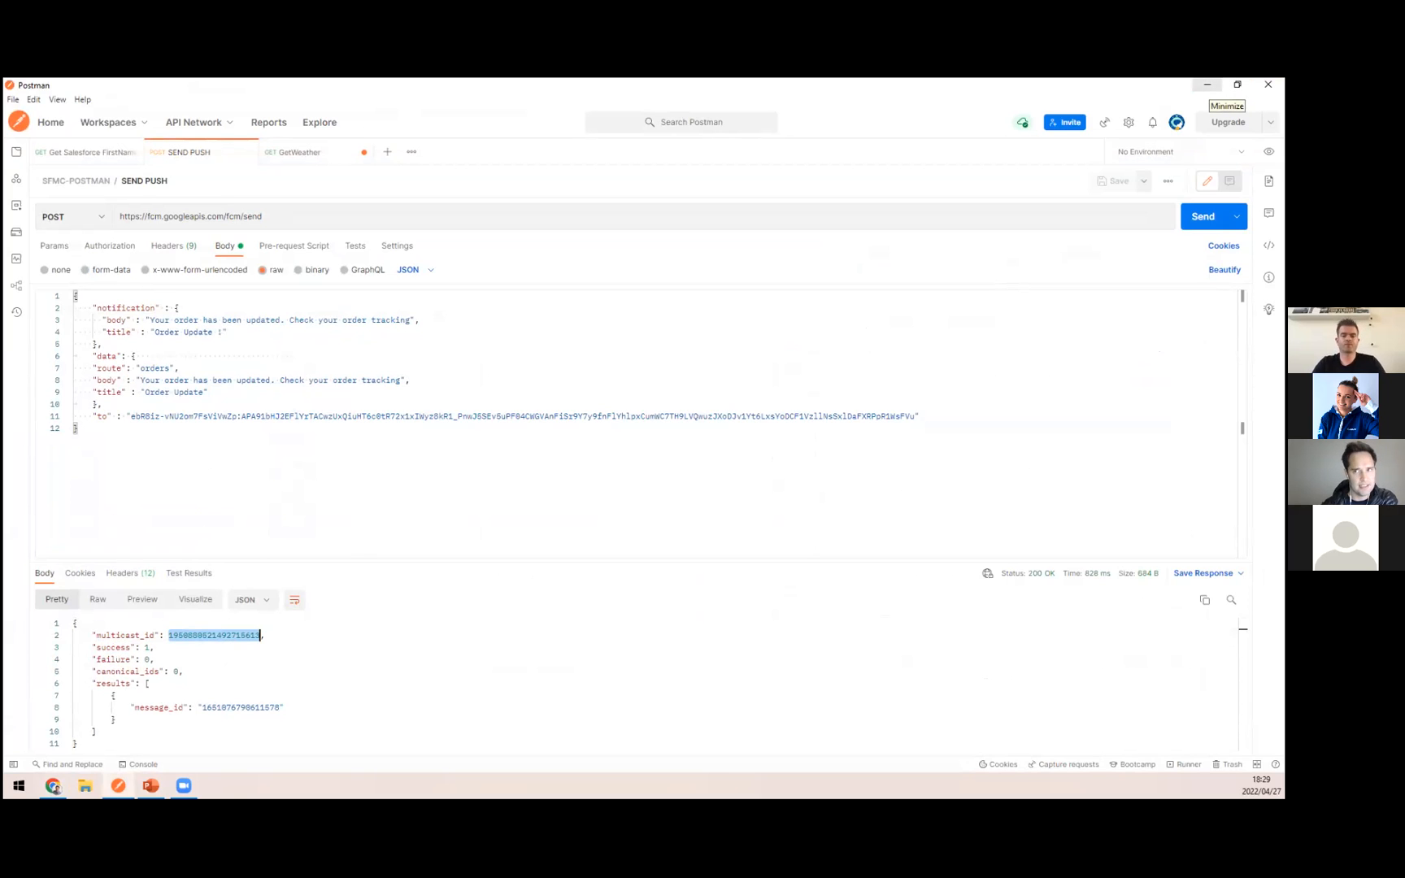
left_click(1209, 84)
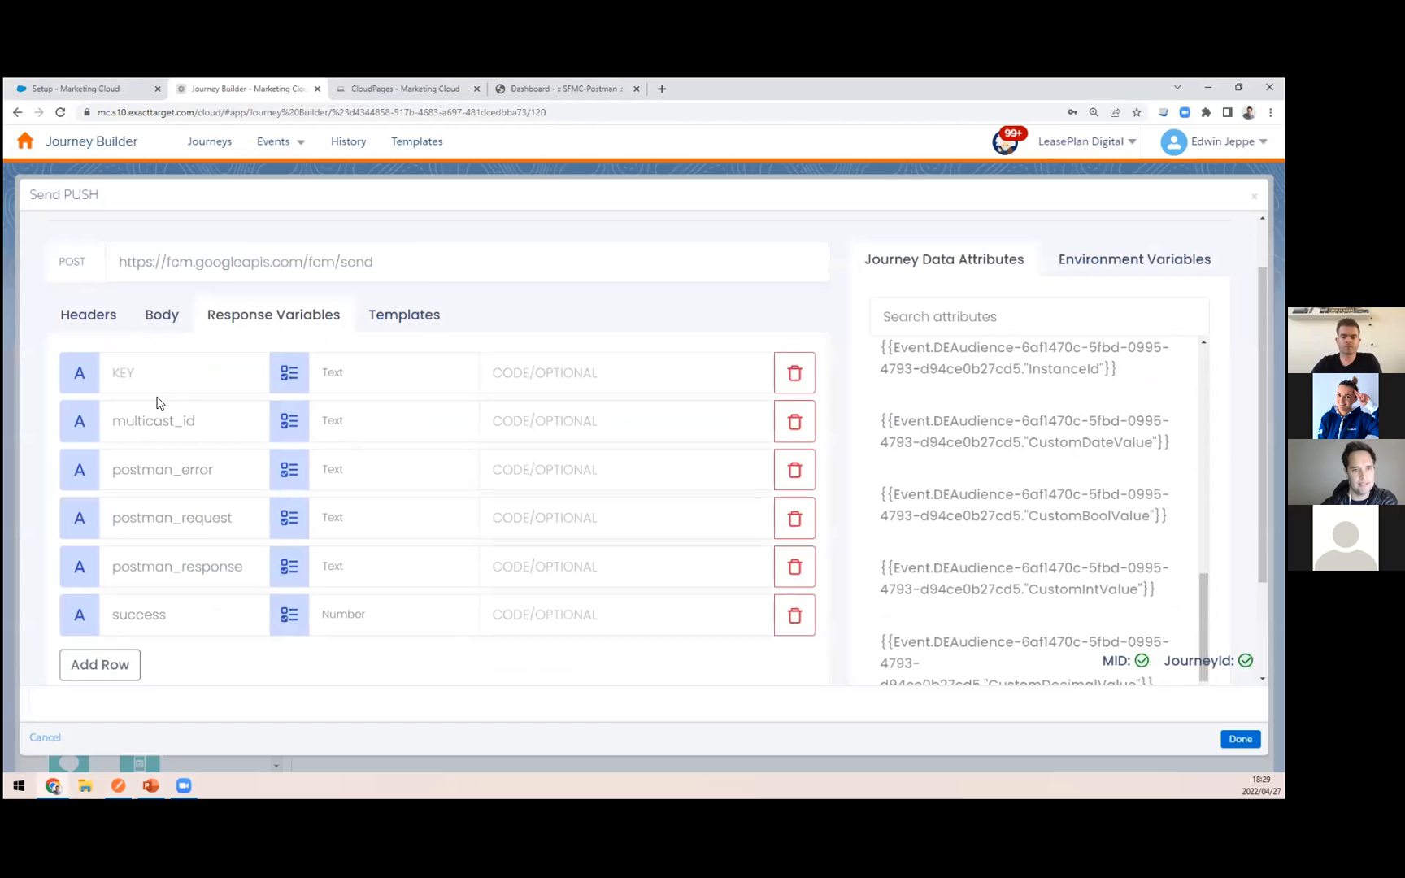
Step: Compare the success response variable of Send PUSH with the SEND PUSH response in the Postman app, then close the activity's configuration
double_click(156, 618)
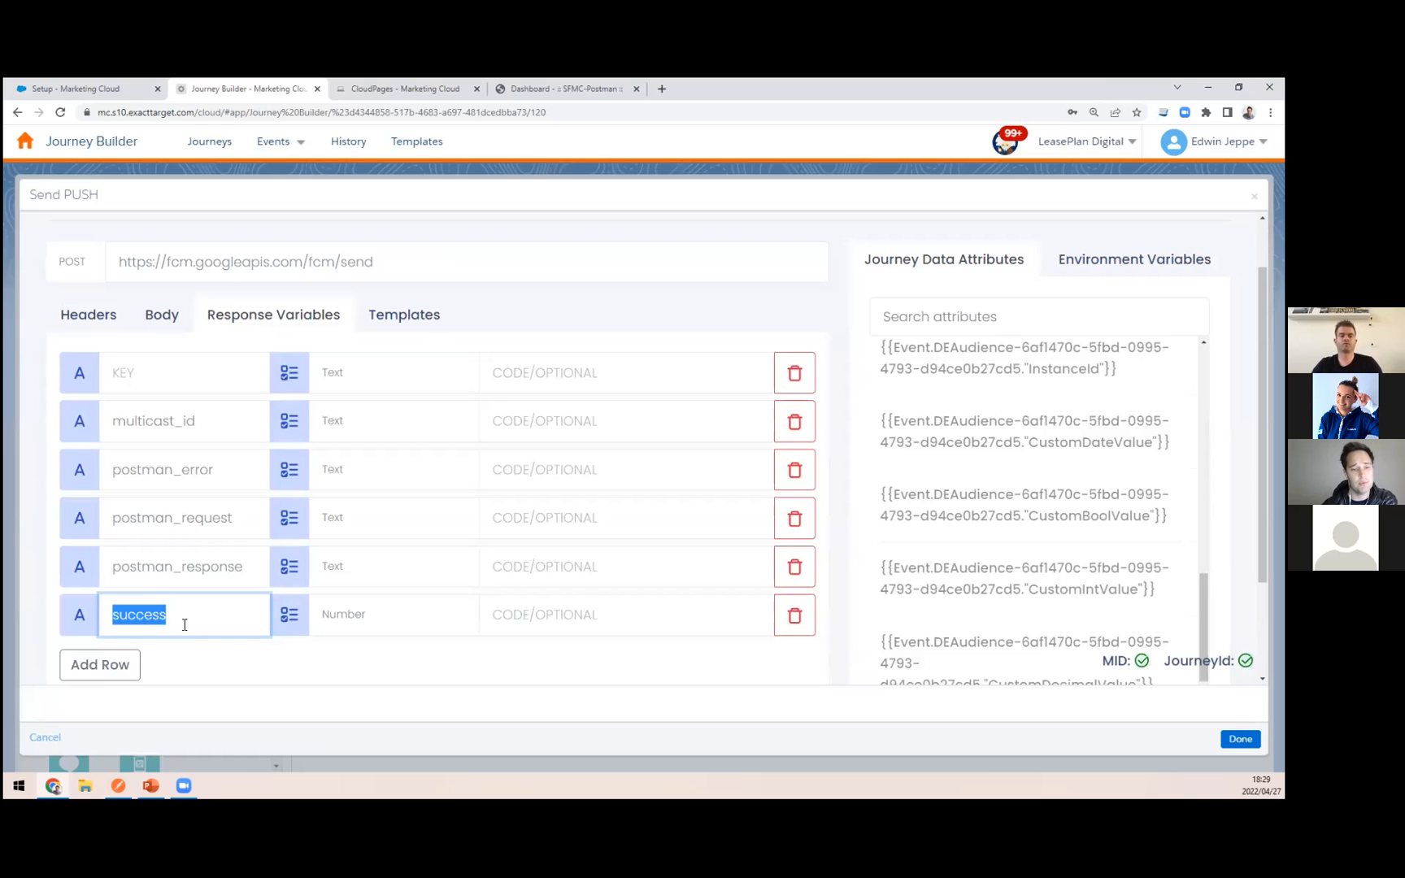
left_click(143, 619)
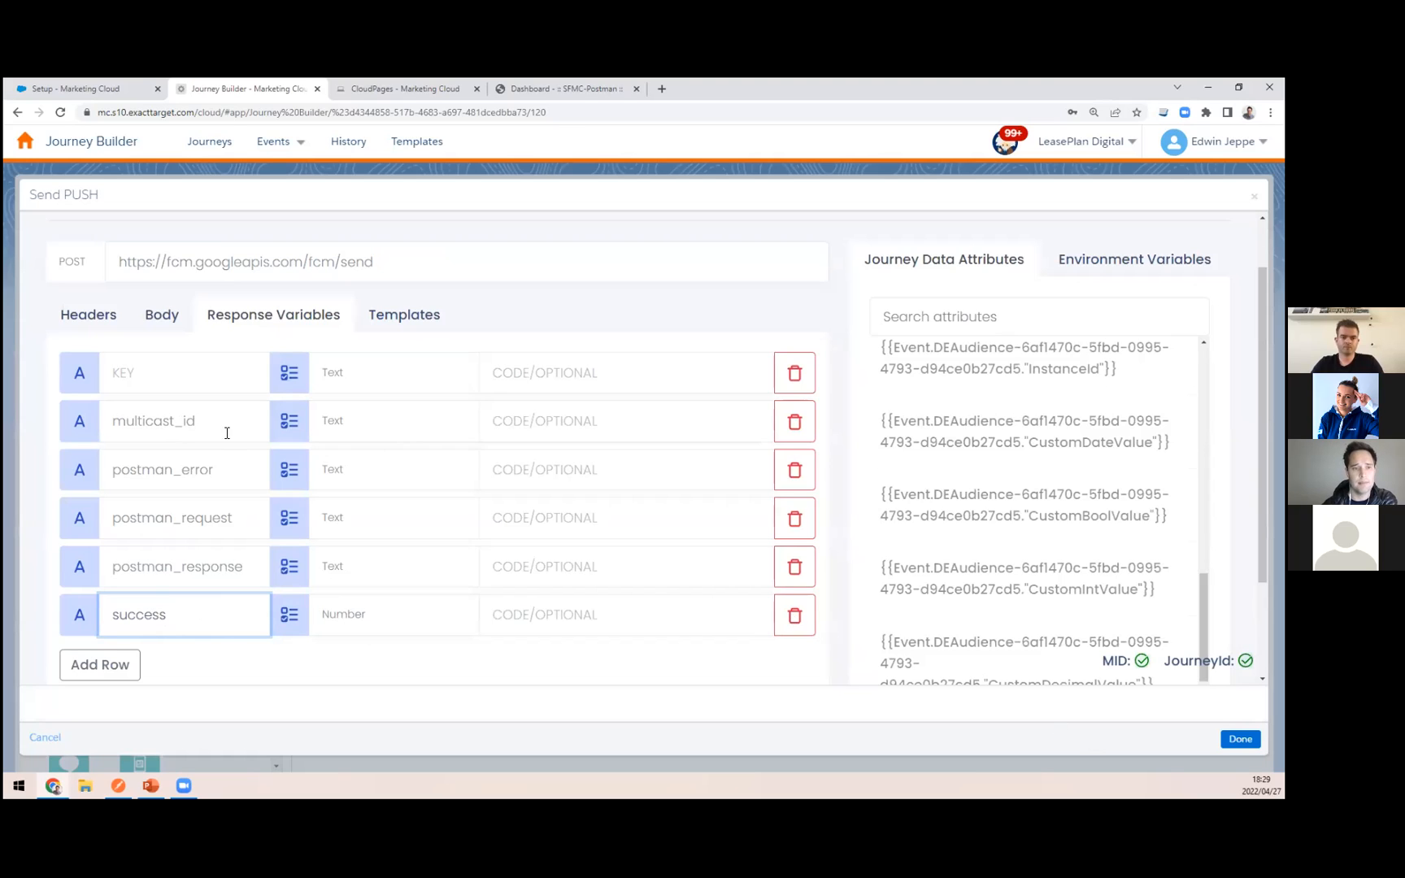
left_click(118, 785)
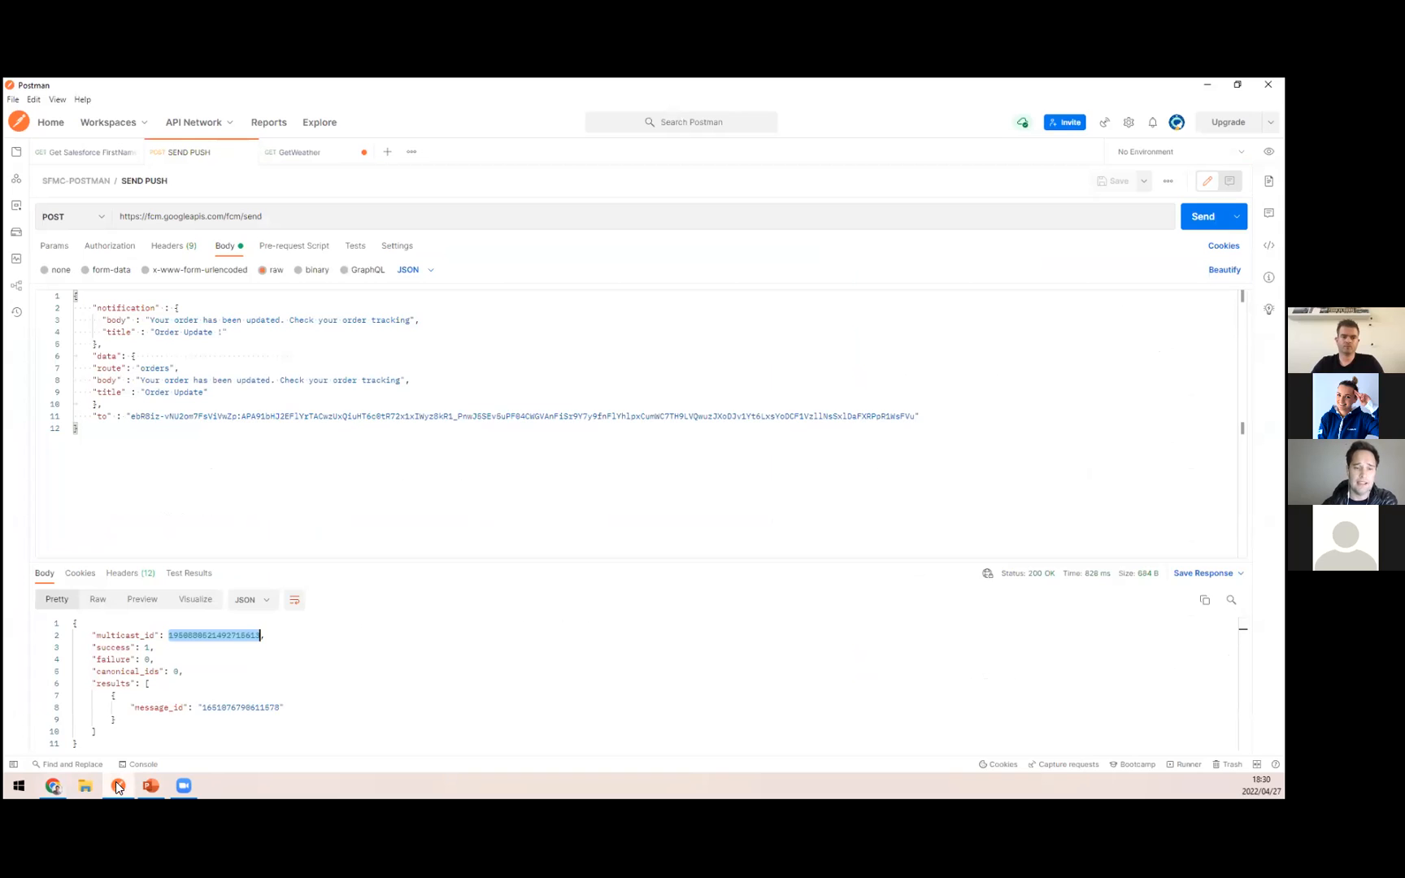
left_click(118, 786)
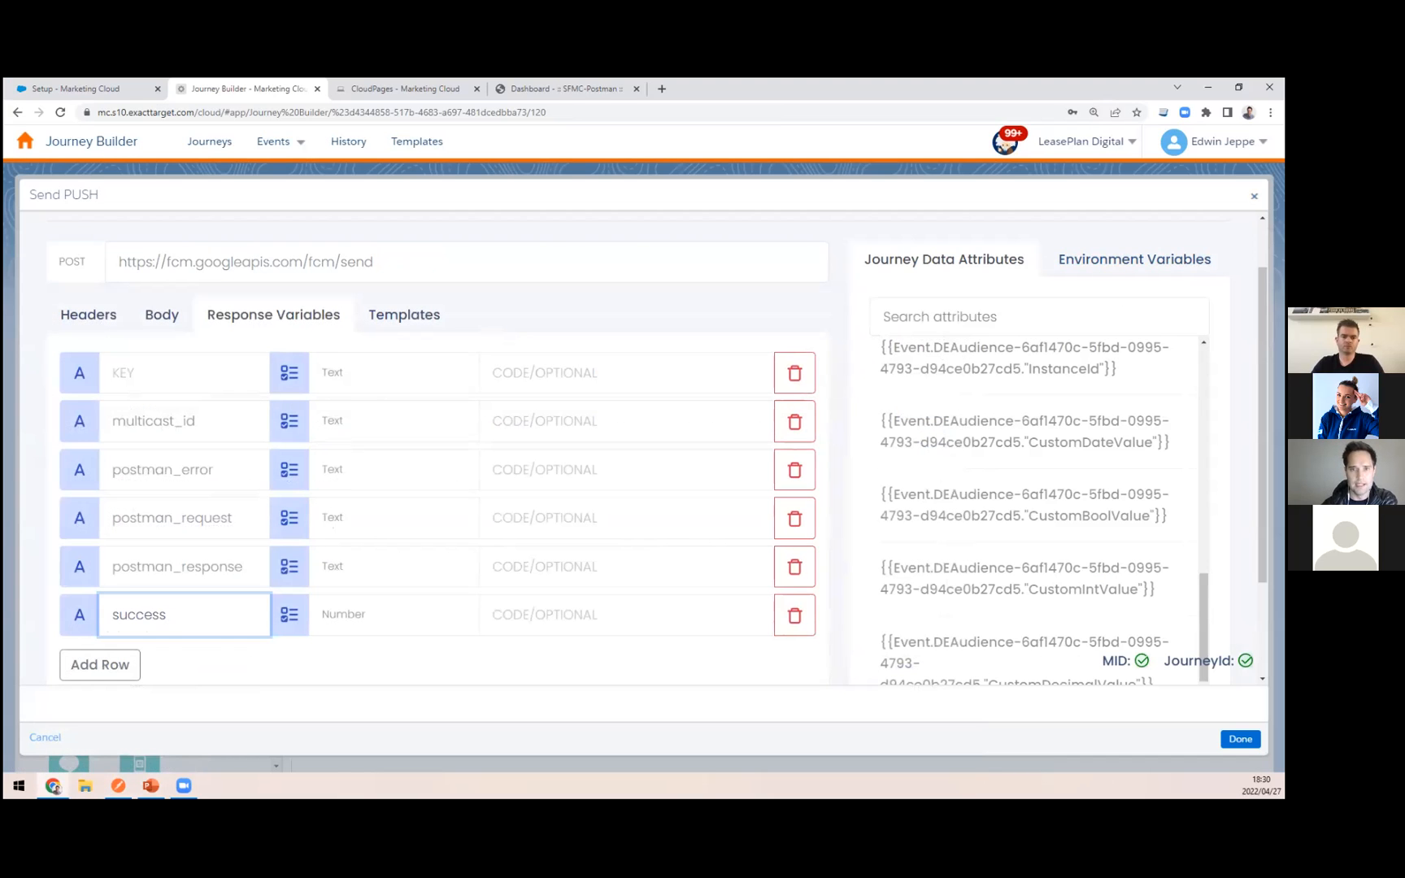
left_click(1253, 196)
Step: Review the PUSH SUCCESS path's filter criteria in the PUSH SEND Split and the journey data attributes of GET Salesforce FirstName and Send PUSH
left_click(687, 304)
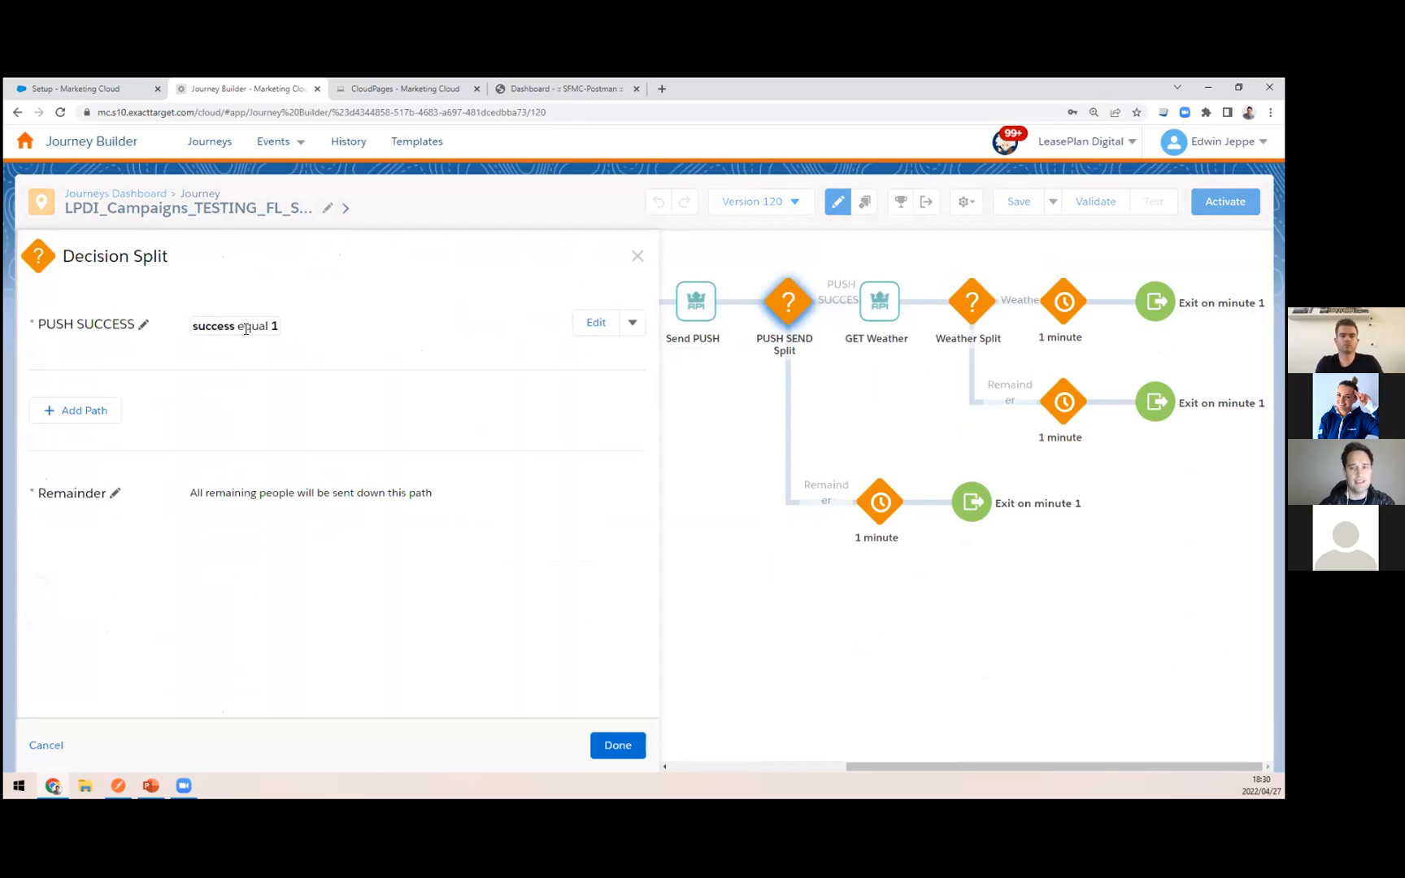
left_click(594, 329)
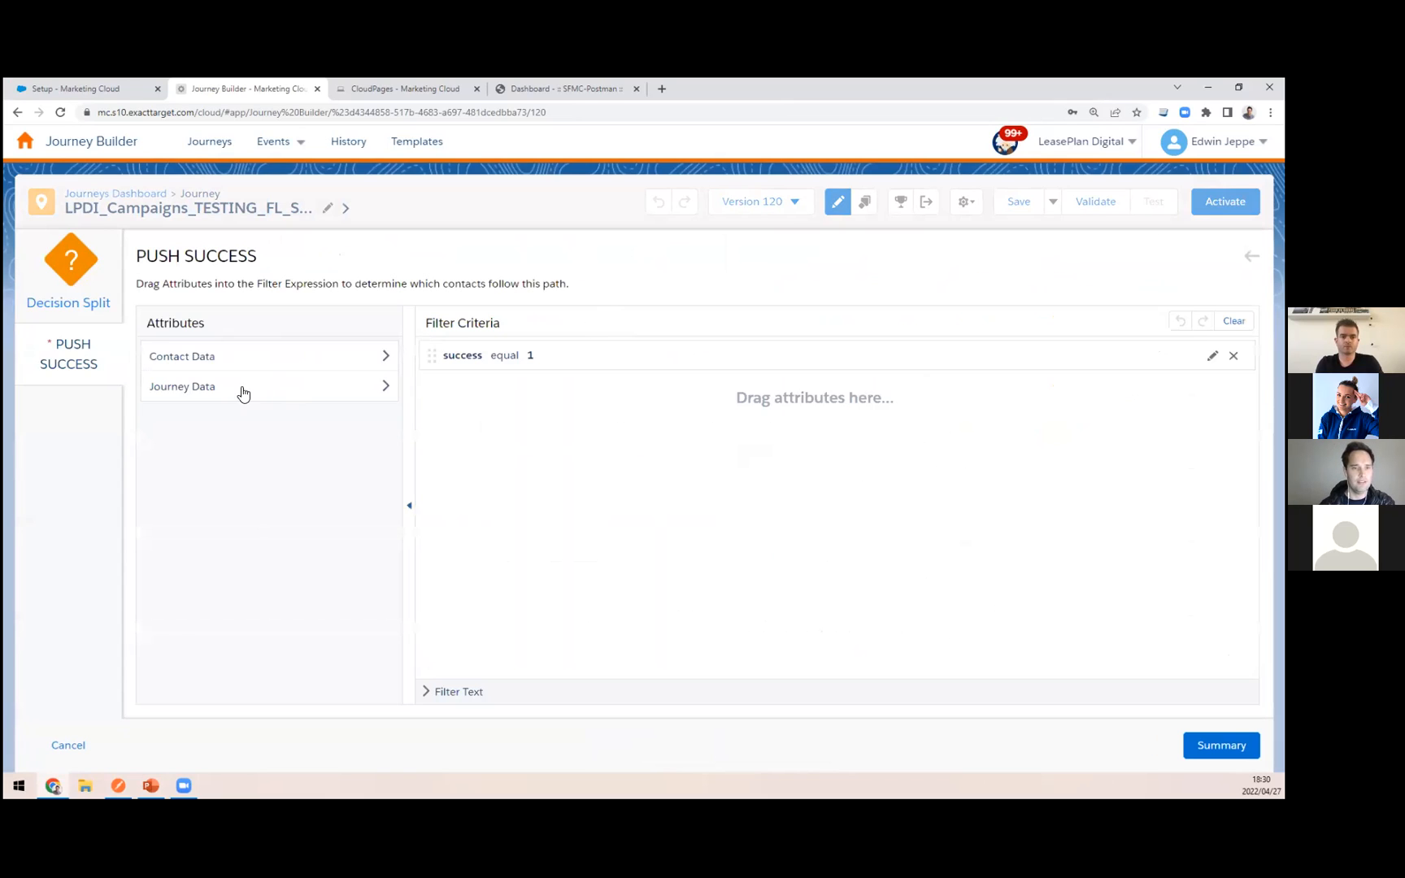
left_click(191, 397)
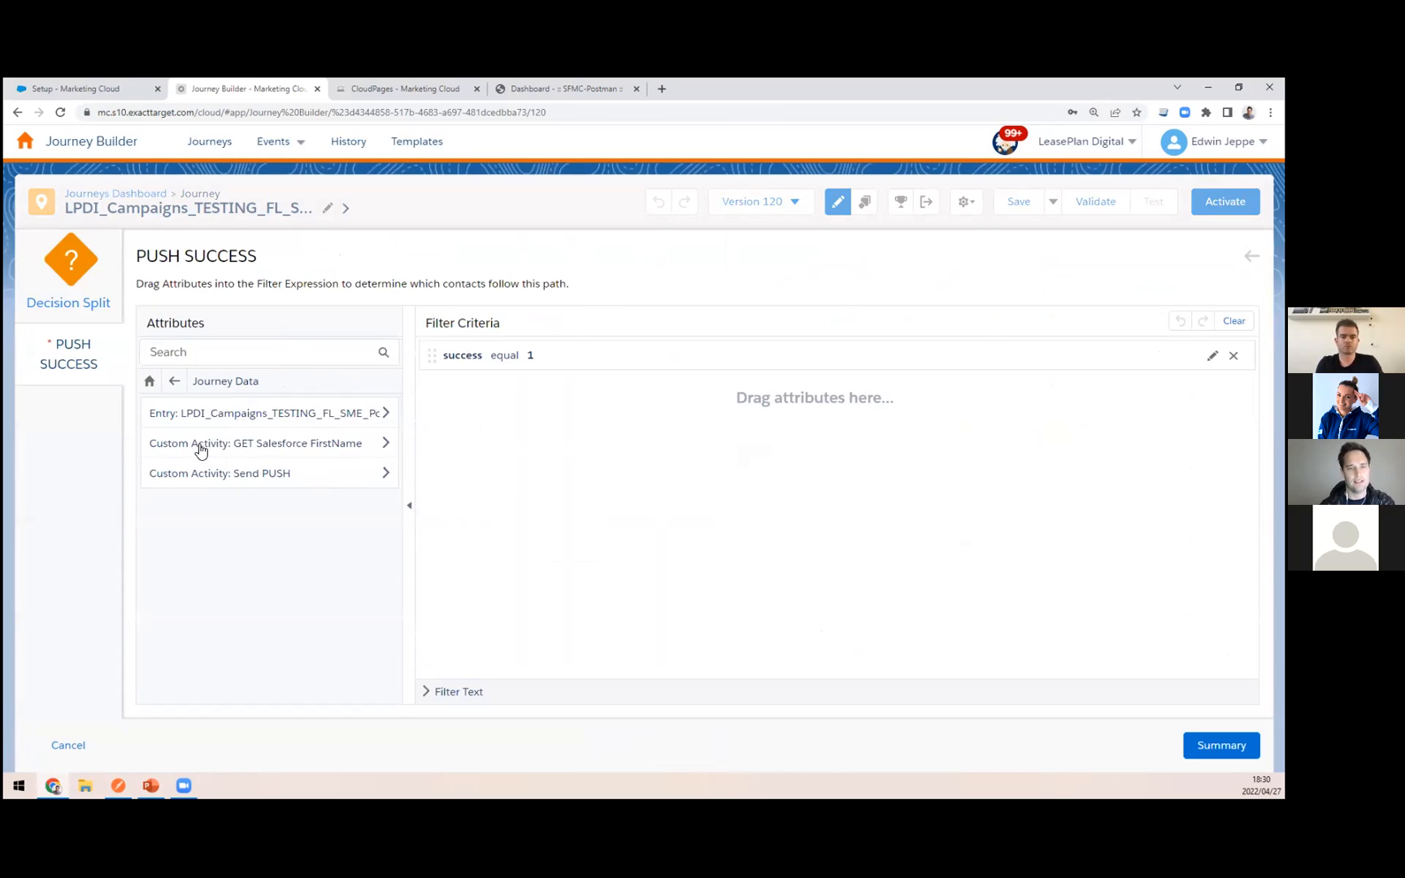
left_click(302, 449)
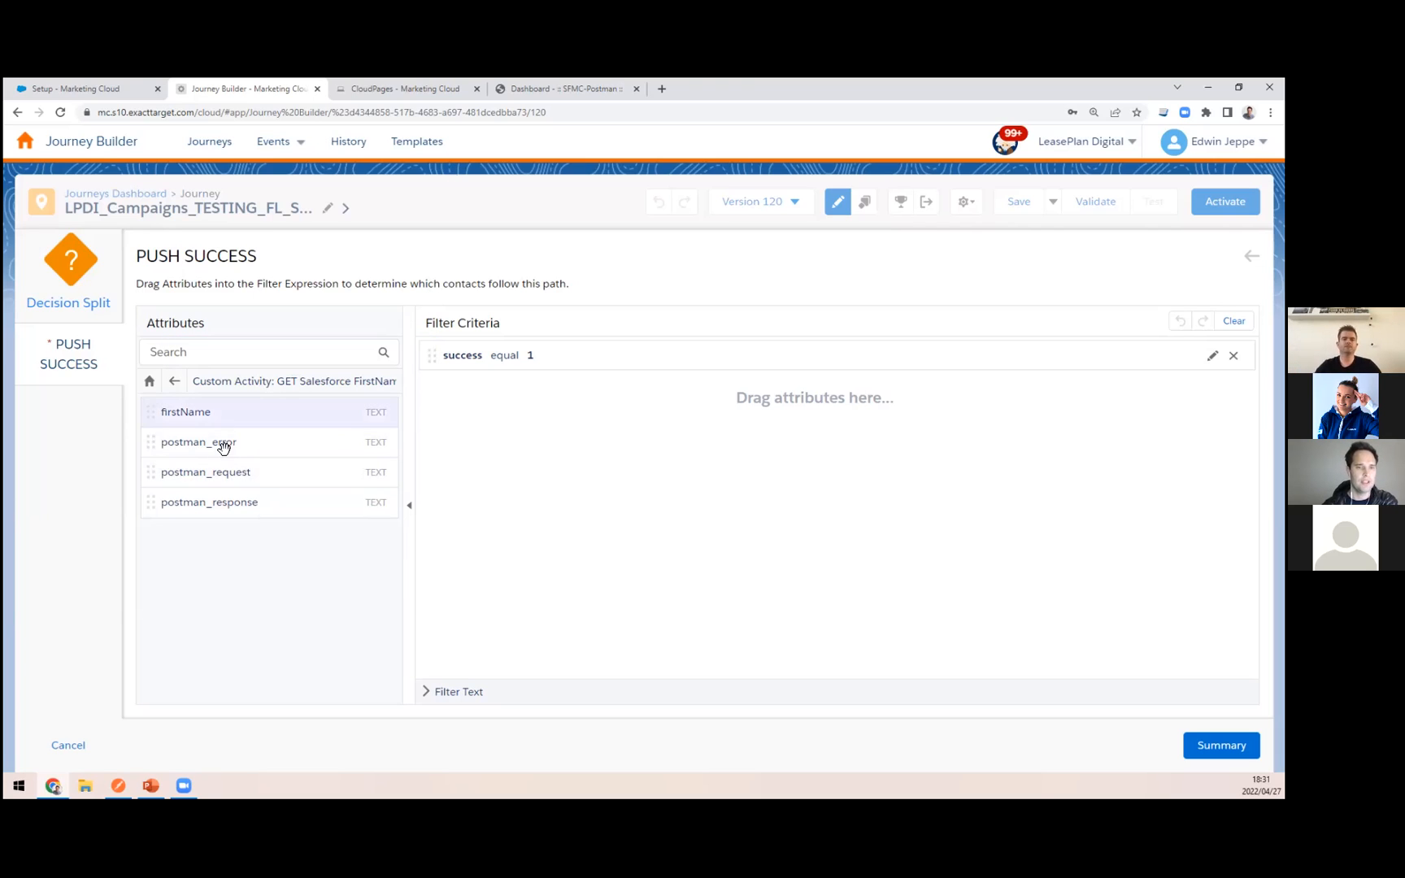
left_click(172, 381)
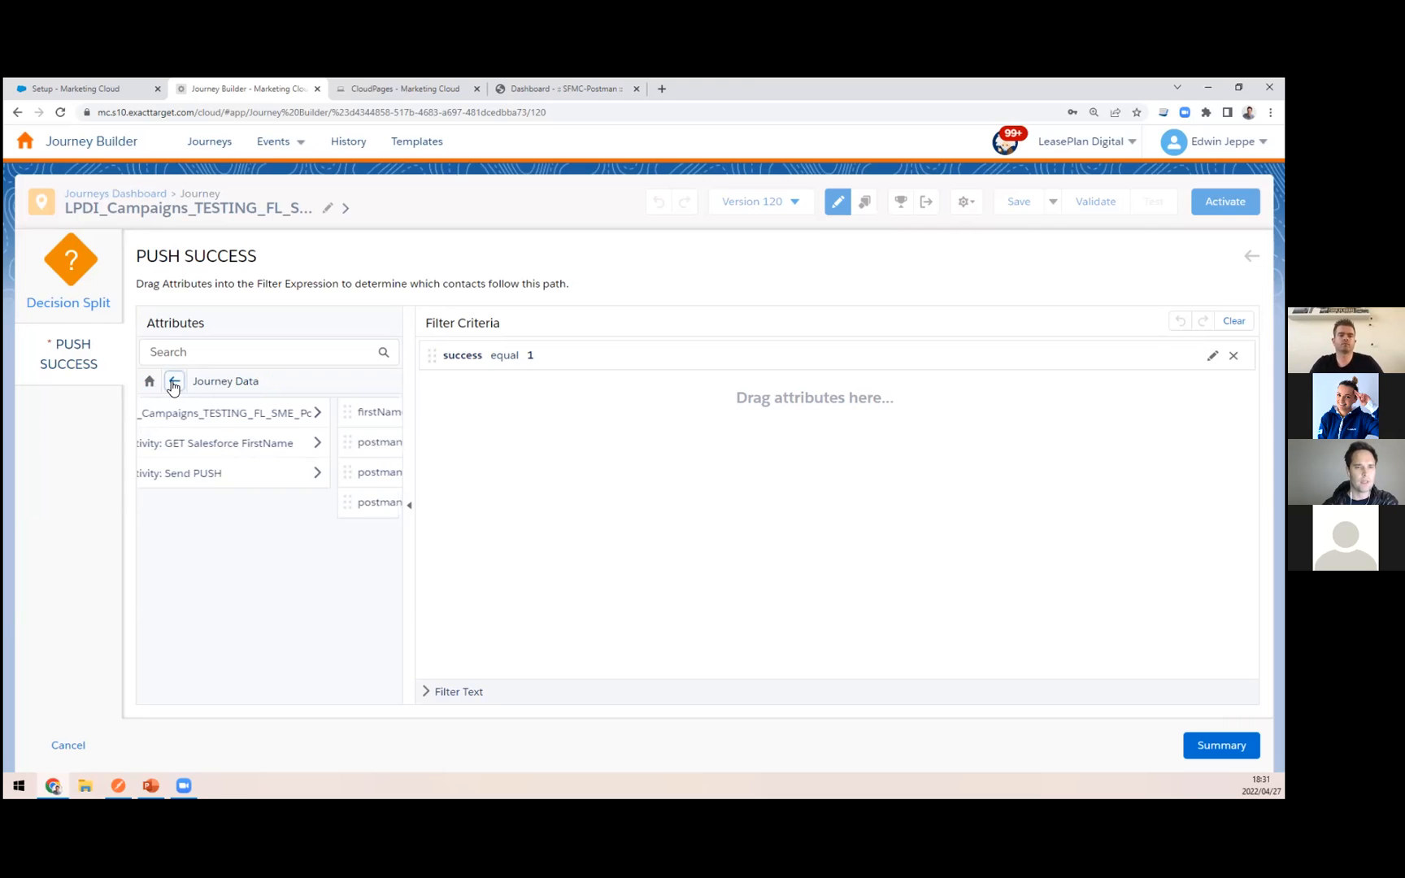
left_click(237, 478)
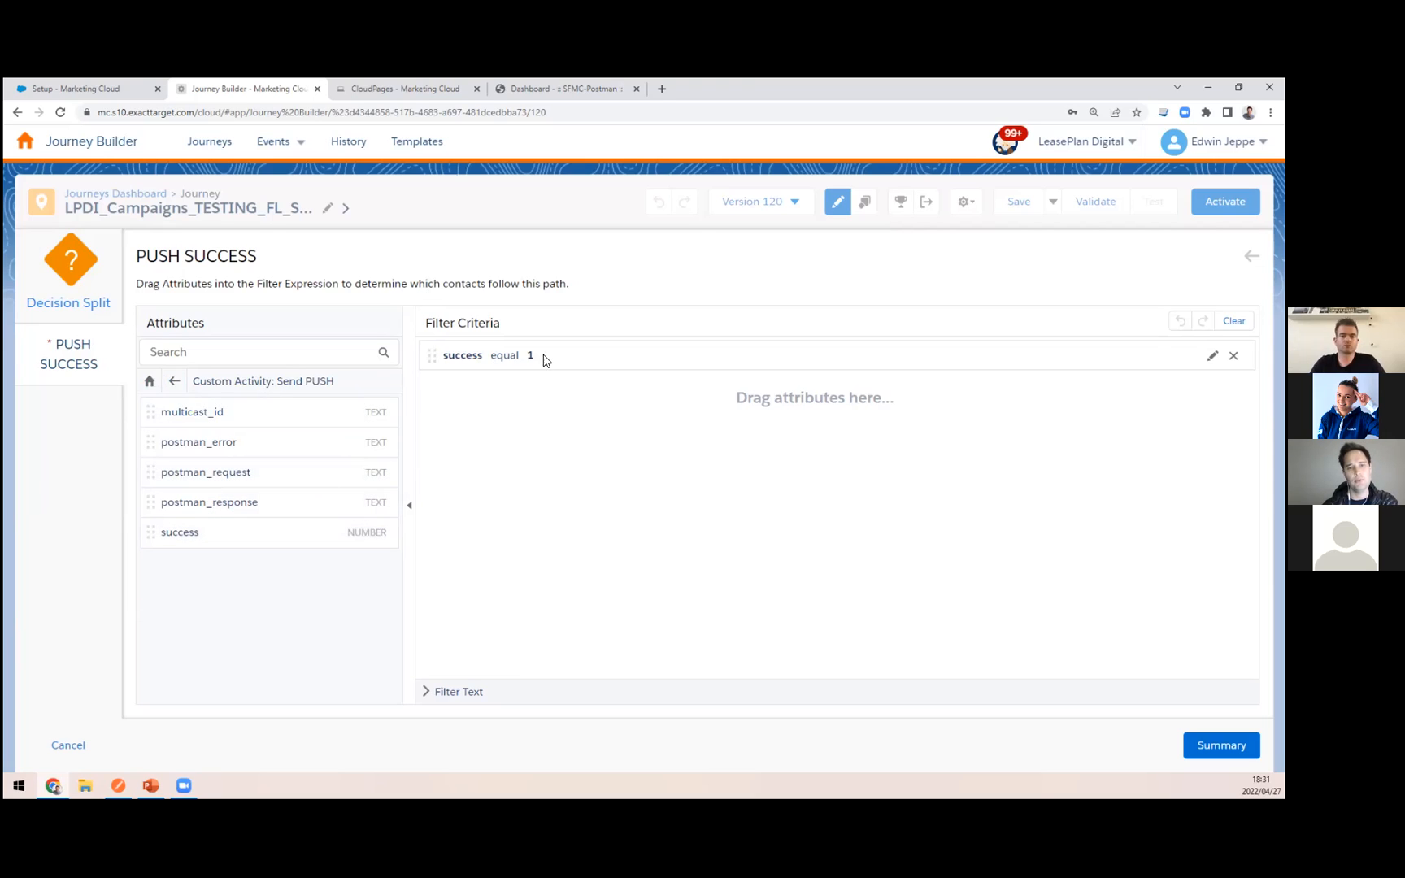
left_click(1221, 745)
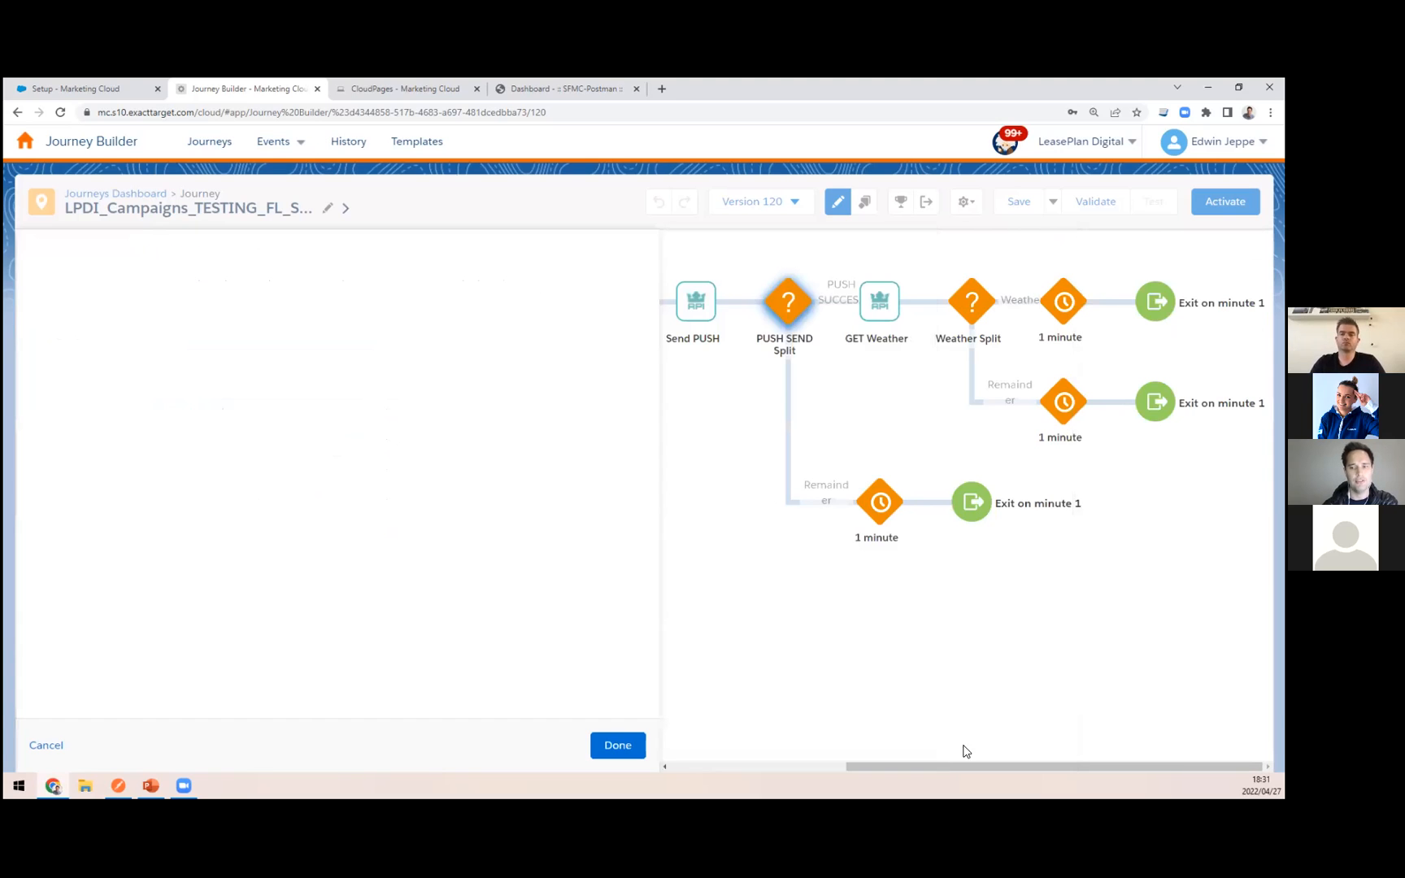
left_click(618, 746)
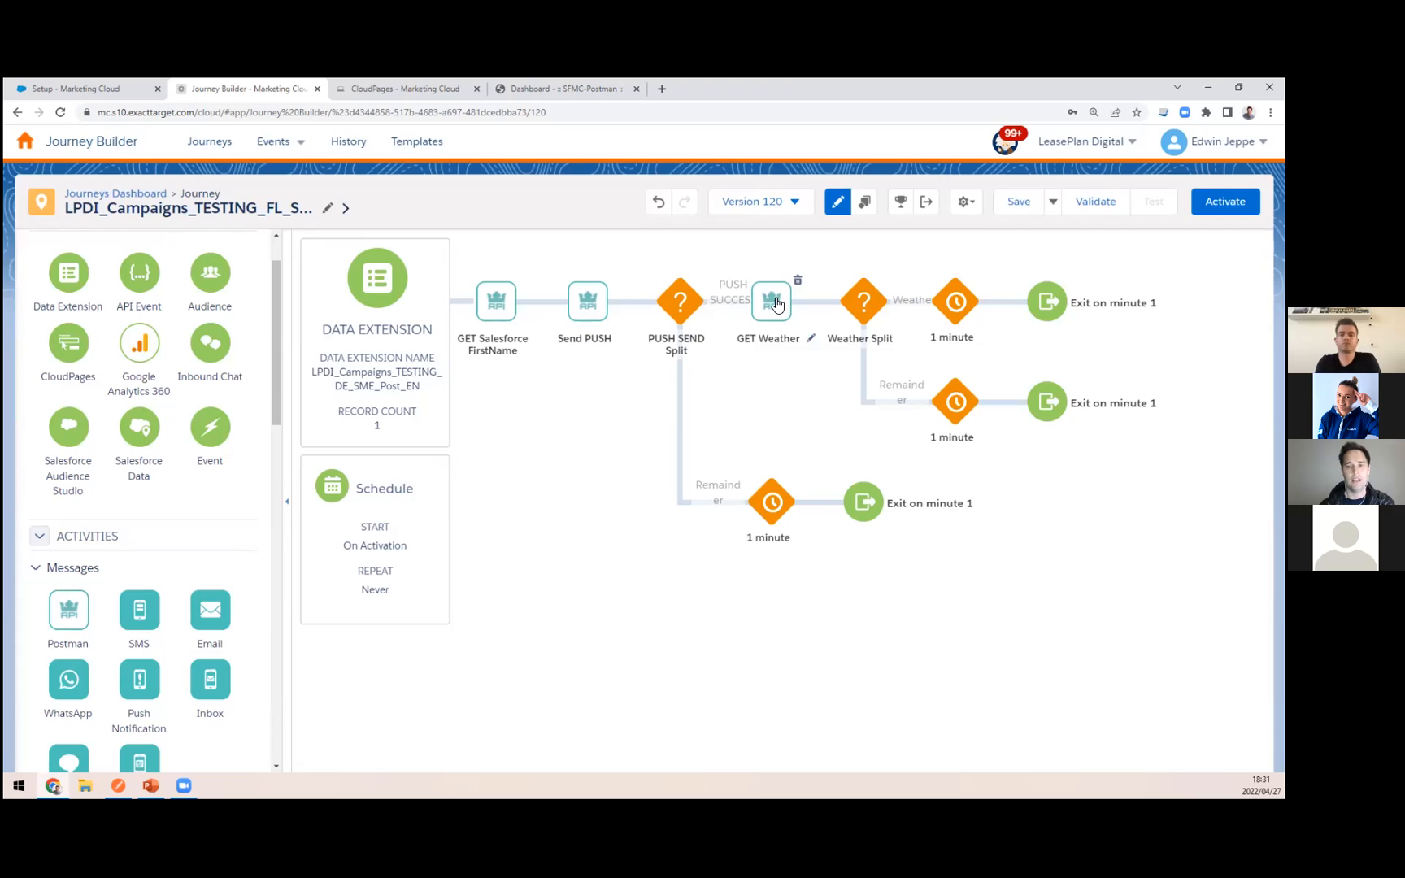
Step: Open the GET Weather activity and review its request URL and body
left_click(776, 303)
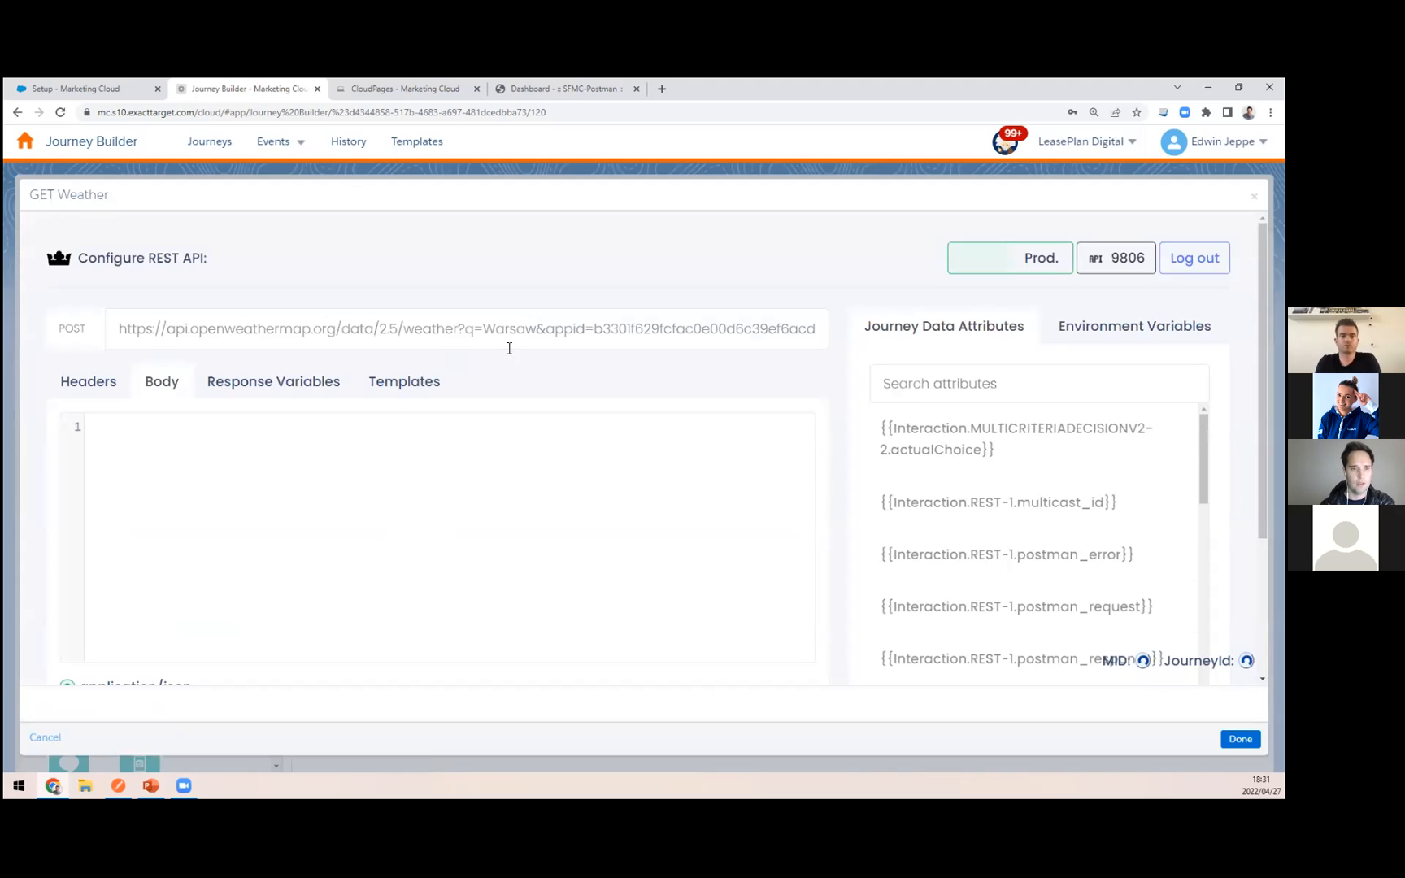
scroll(342, 504, "down", 2)
scroll(254, 605, "up", 2)
Step: Switch to the Postman app, send the GetWeather request and highlight the value of main in the response's weather array
left_click(119, 786)
left_click(298, 152)
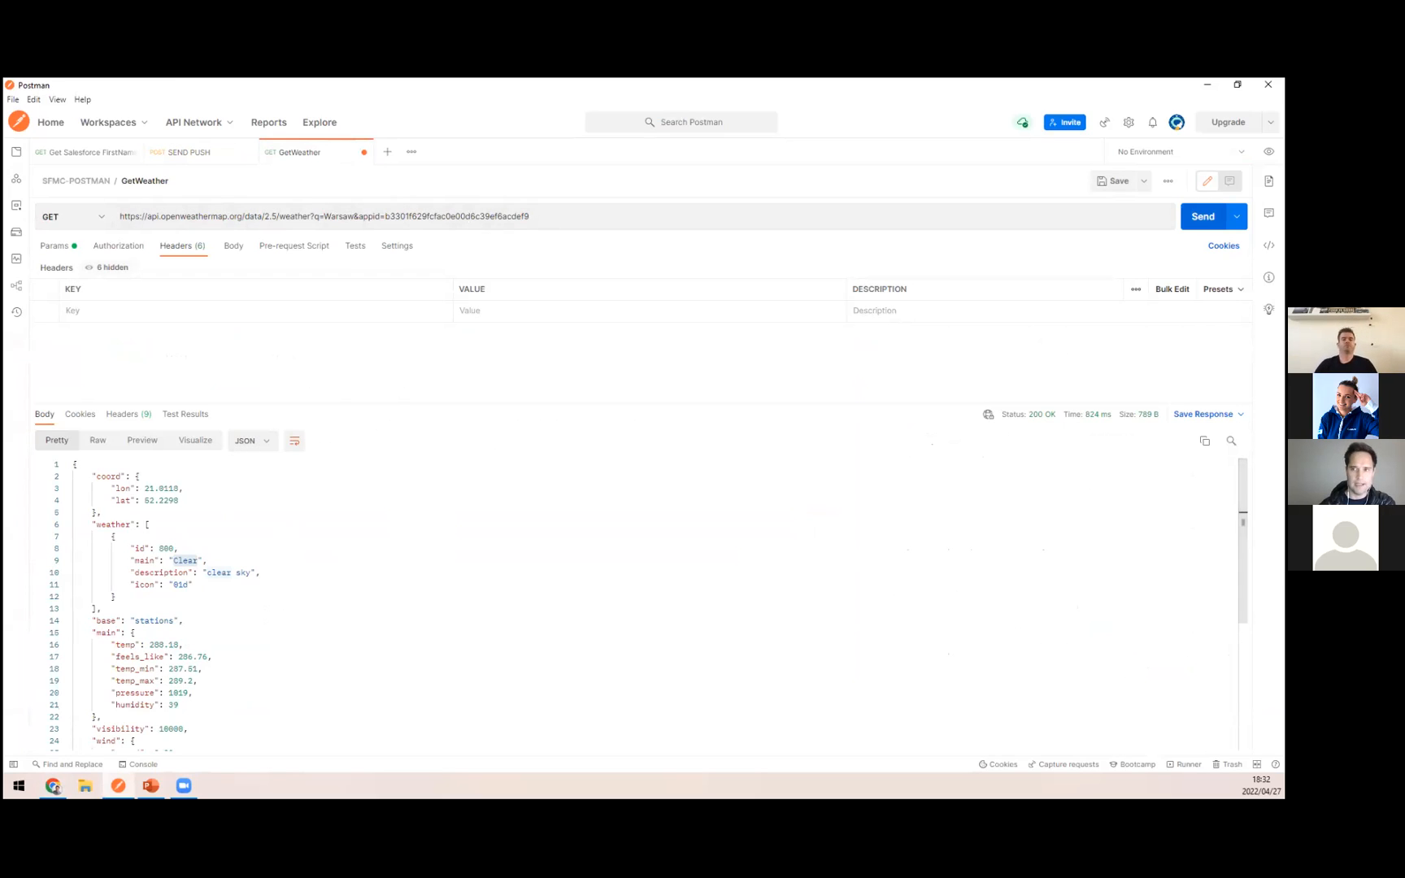
key("ctrl+Return")
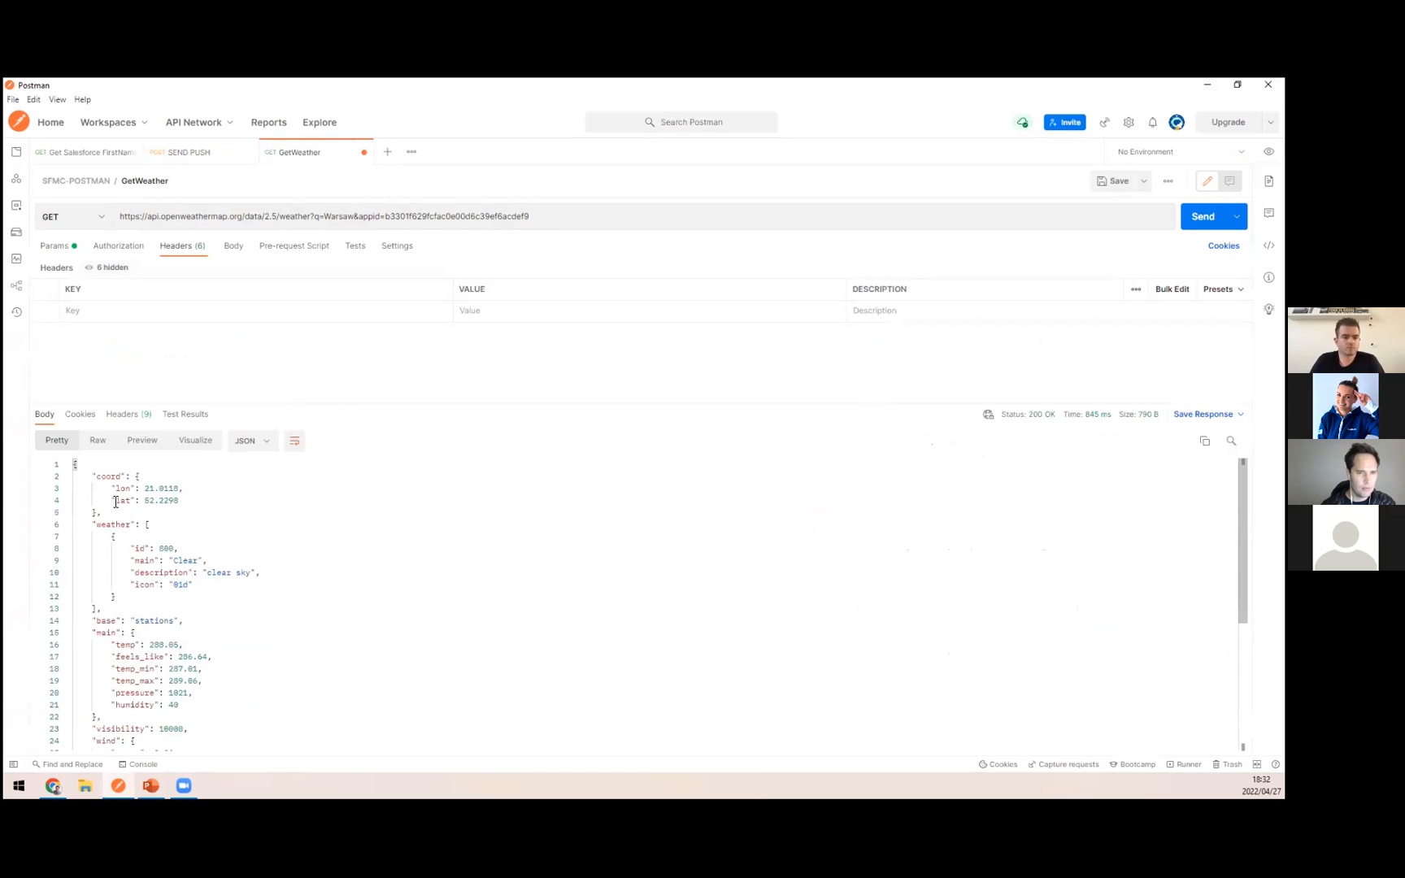
left_click(187, 561)
double_click(188, 561)
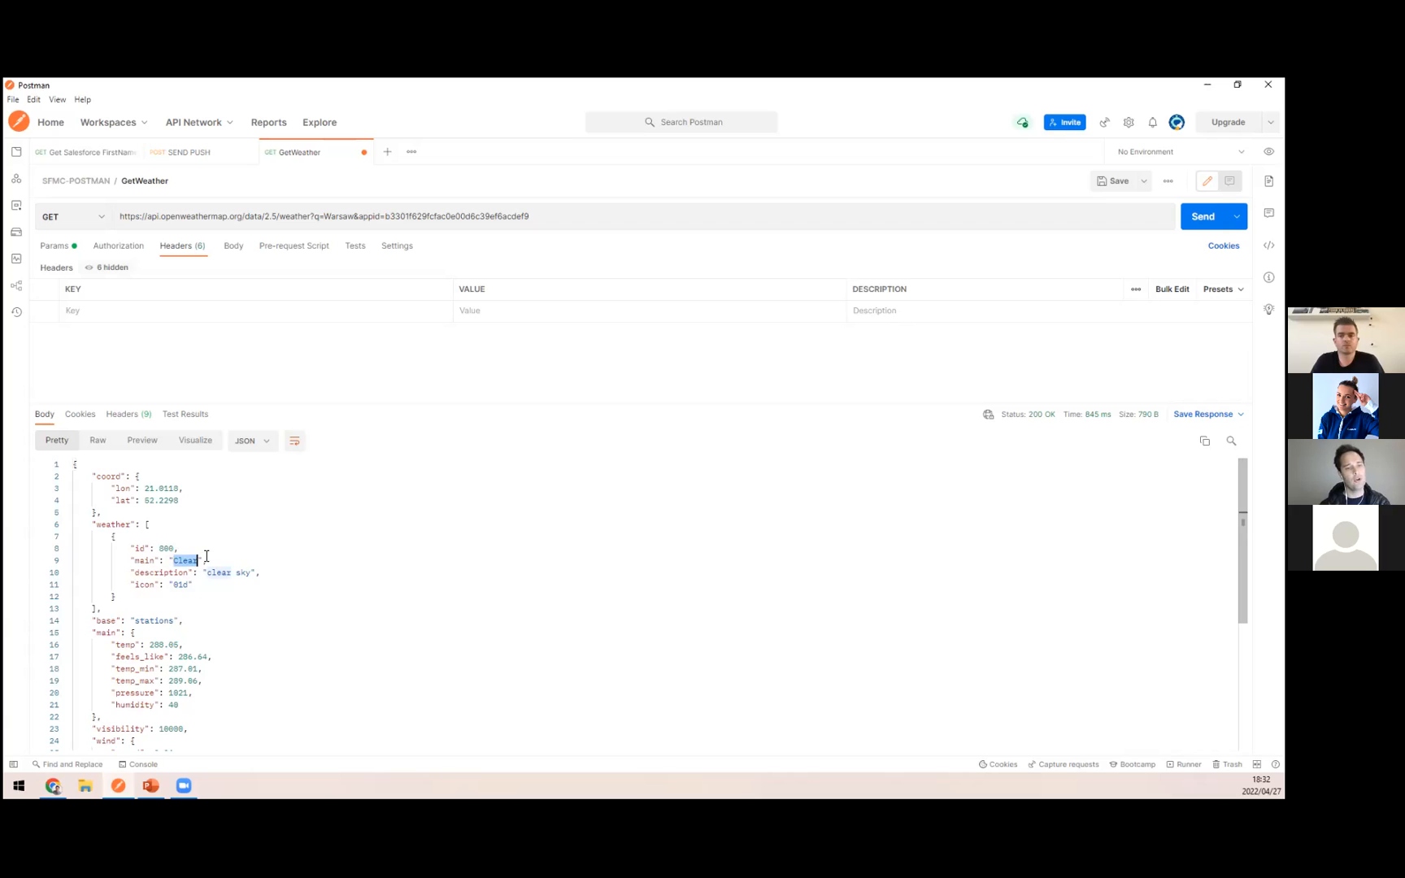
Step: Show the GET Weather response variables in Journey Builder and compare them with the weather array and its main value in the Postman app
key("alt+Tab")
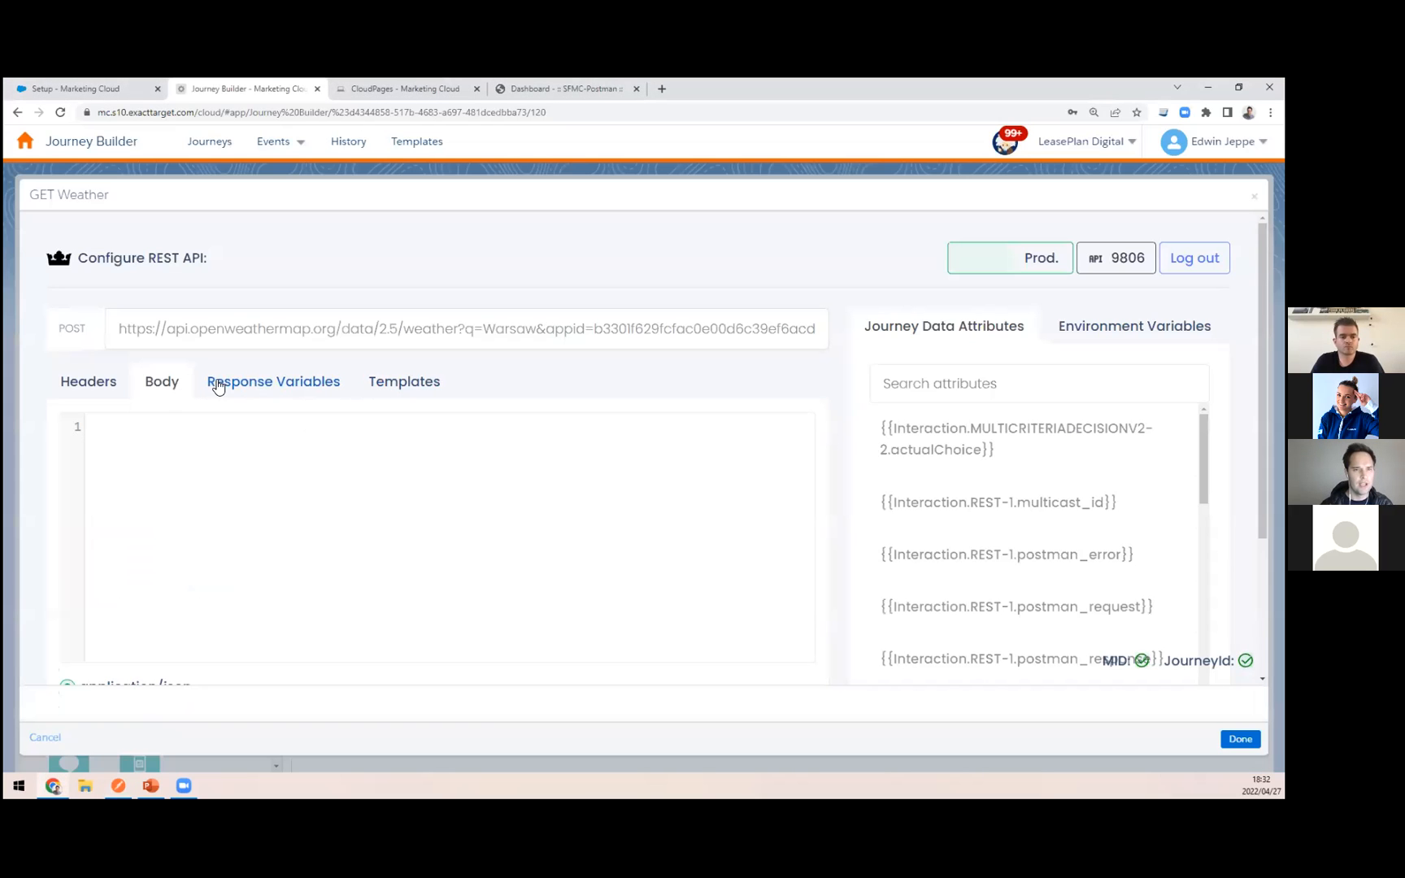
left_click(219, 386)
key("alt+Tab")
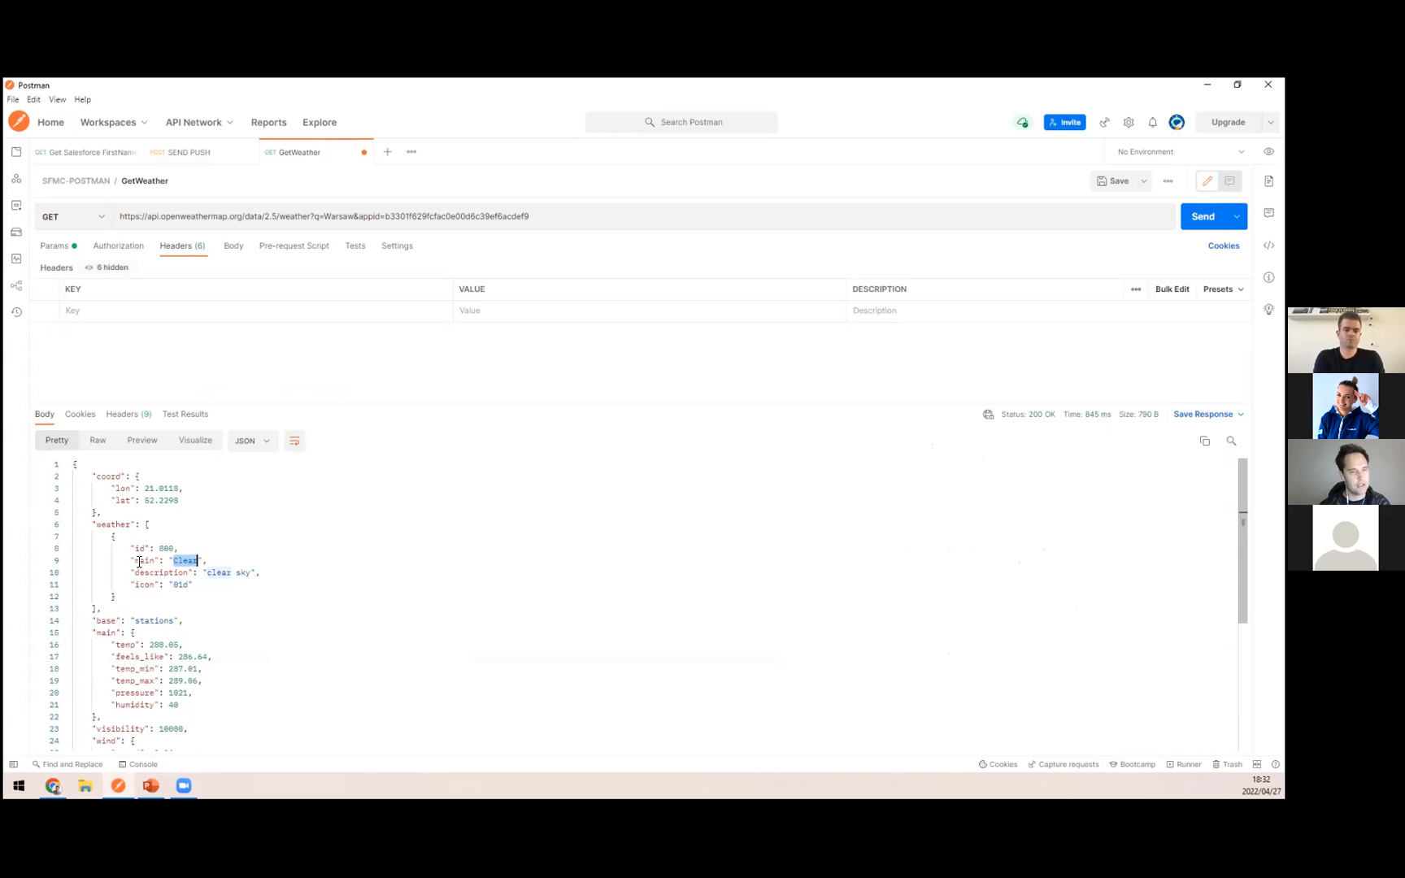
left_click_drag(148, 523, 98, 609)
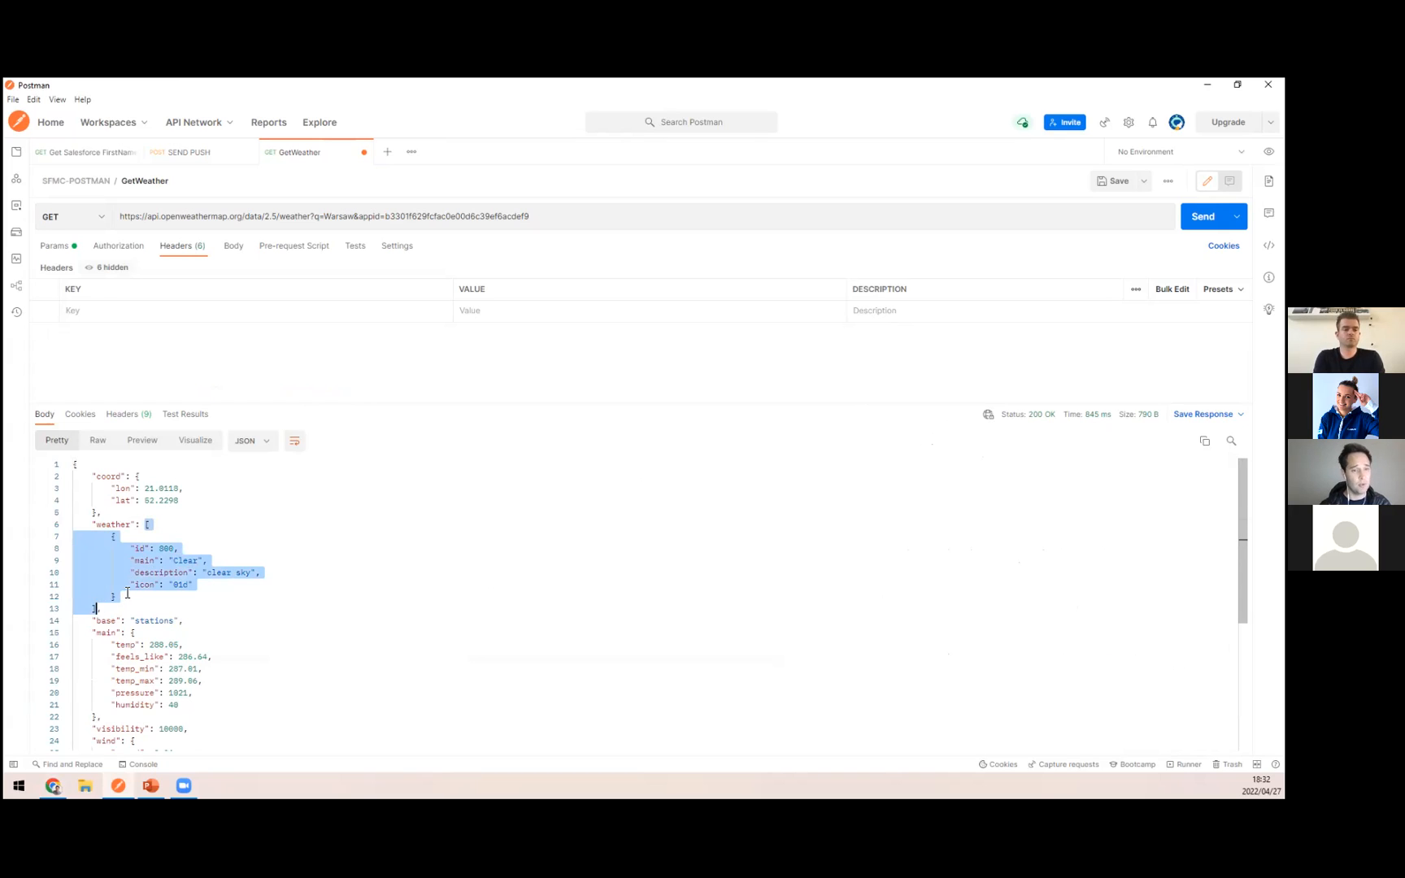
left_click(129, 594)
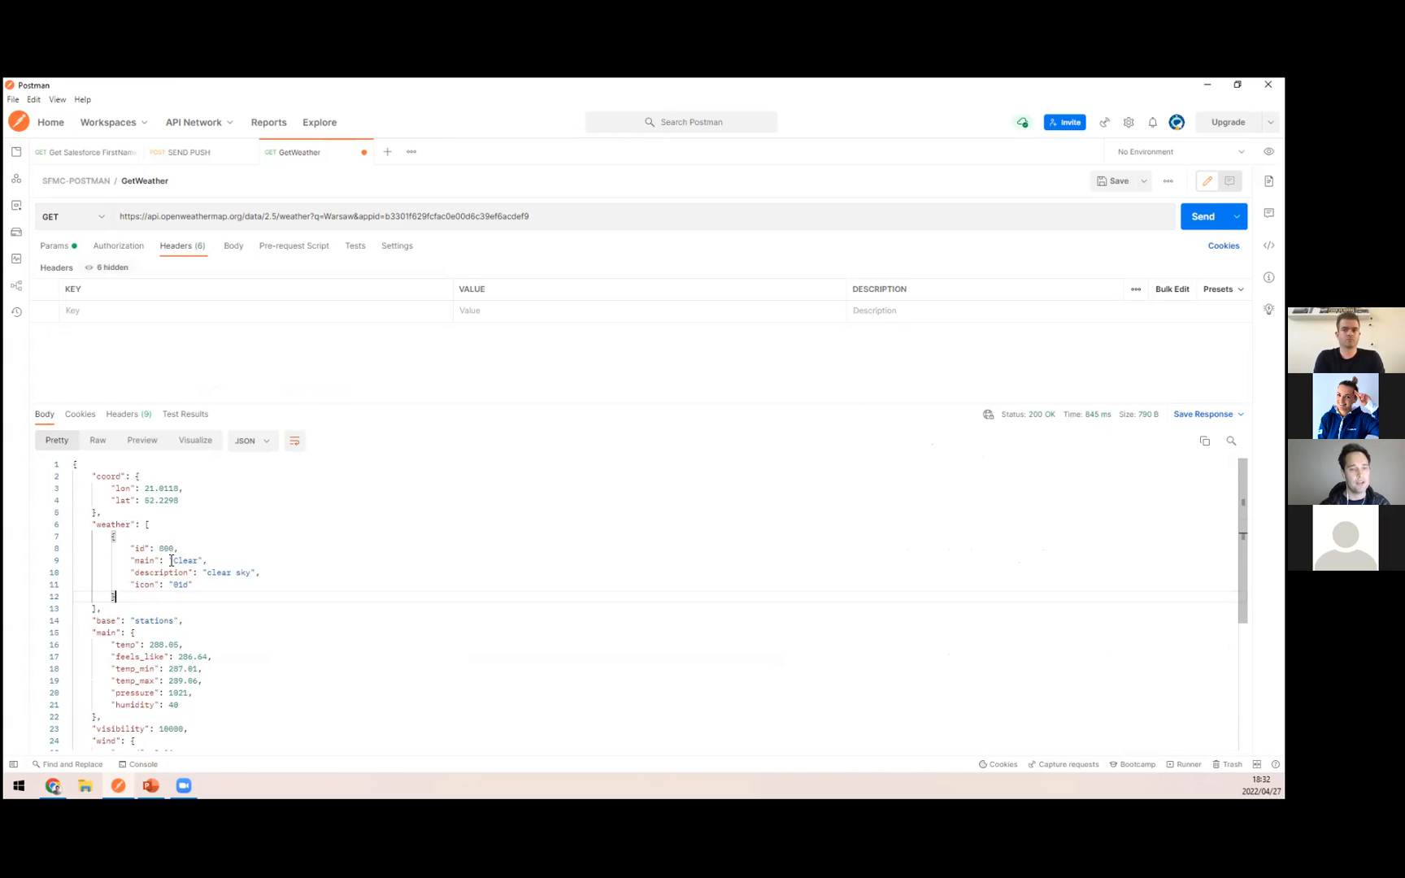
double_click(181, 561)
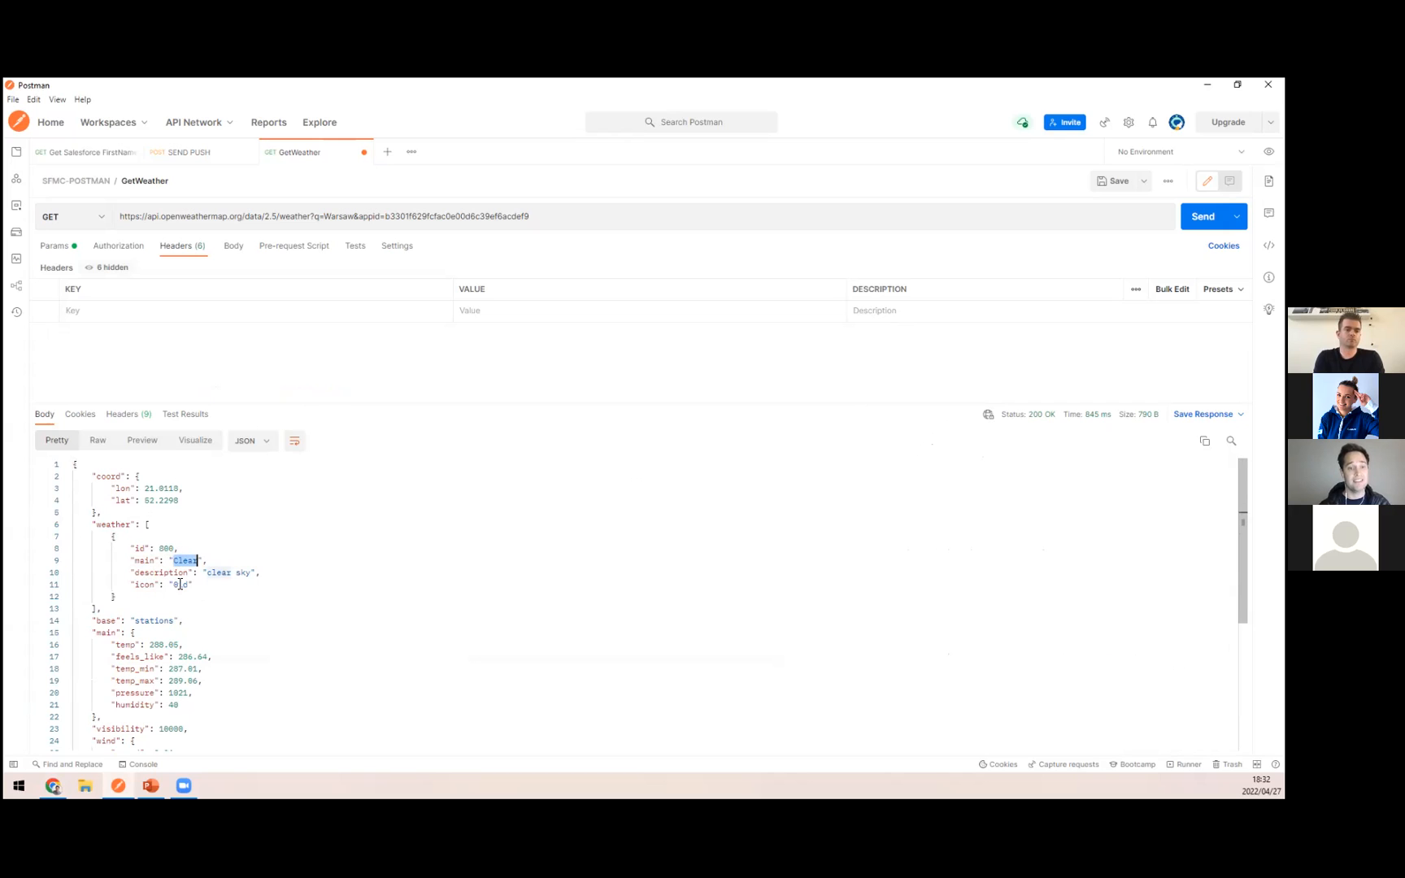
left_click(196, 598)
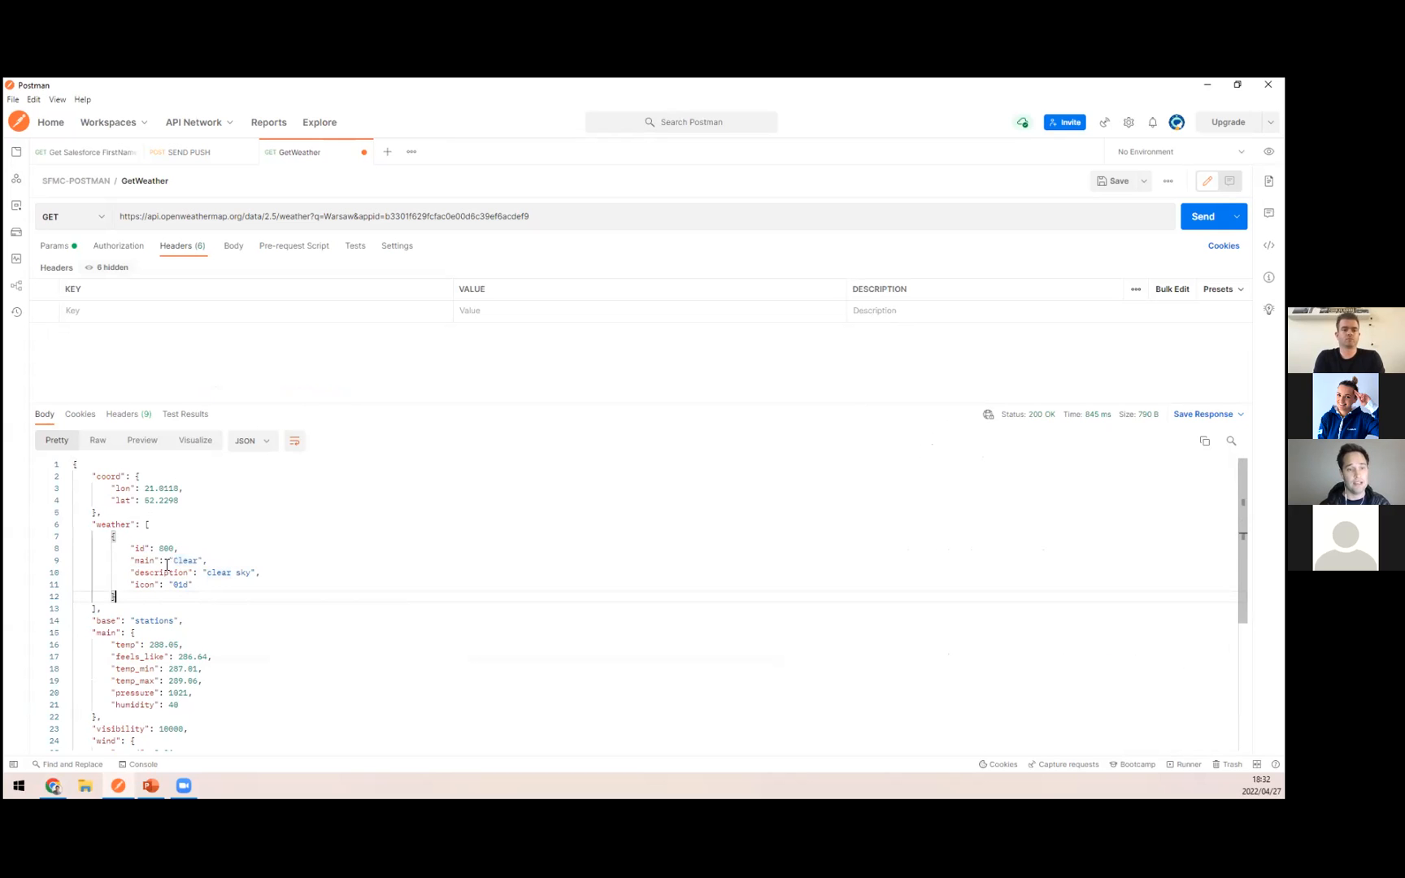
key("alt+Tab")
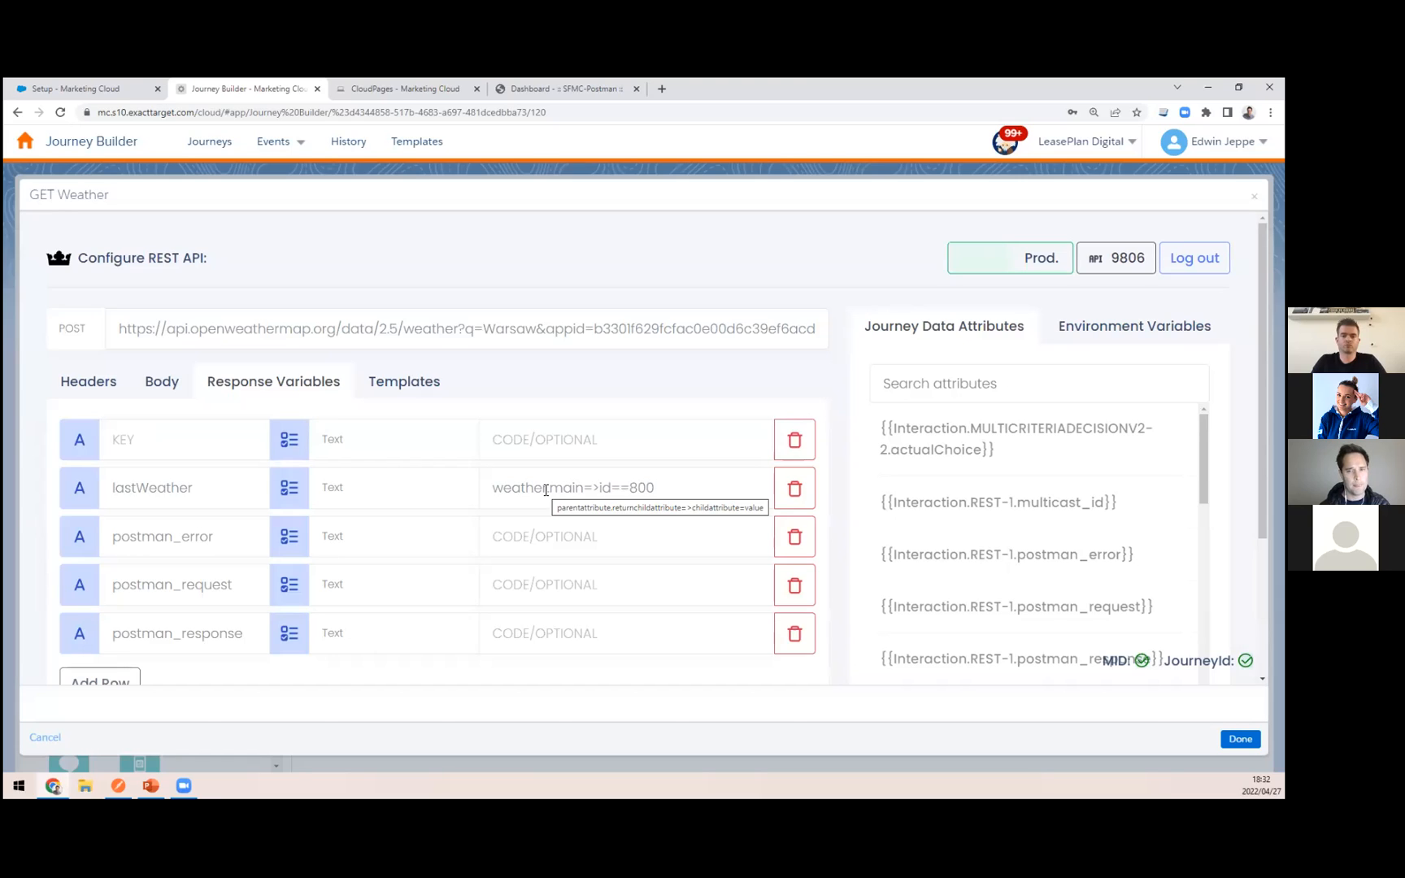
Step: In the Postman app, highlight the weather and main keys, resend the GetWeather request and return to the response variables in Journey Builder
key("alt+Tab")
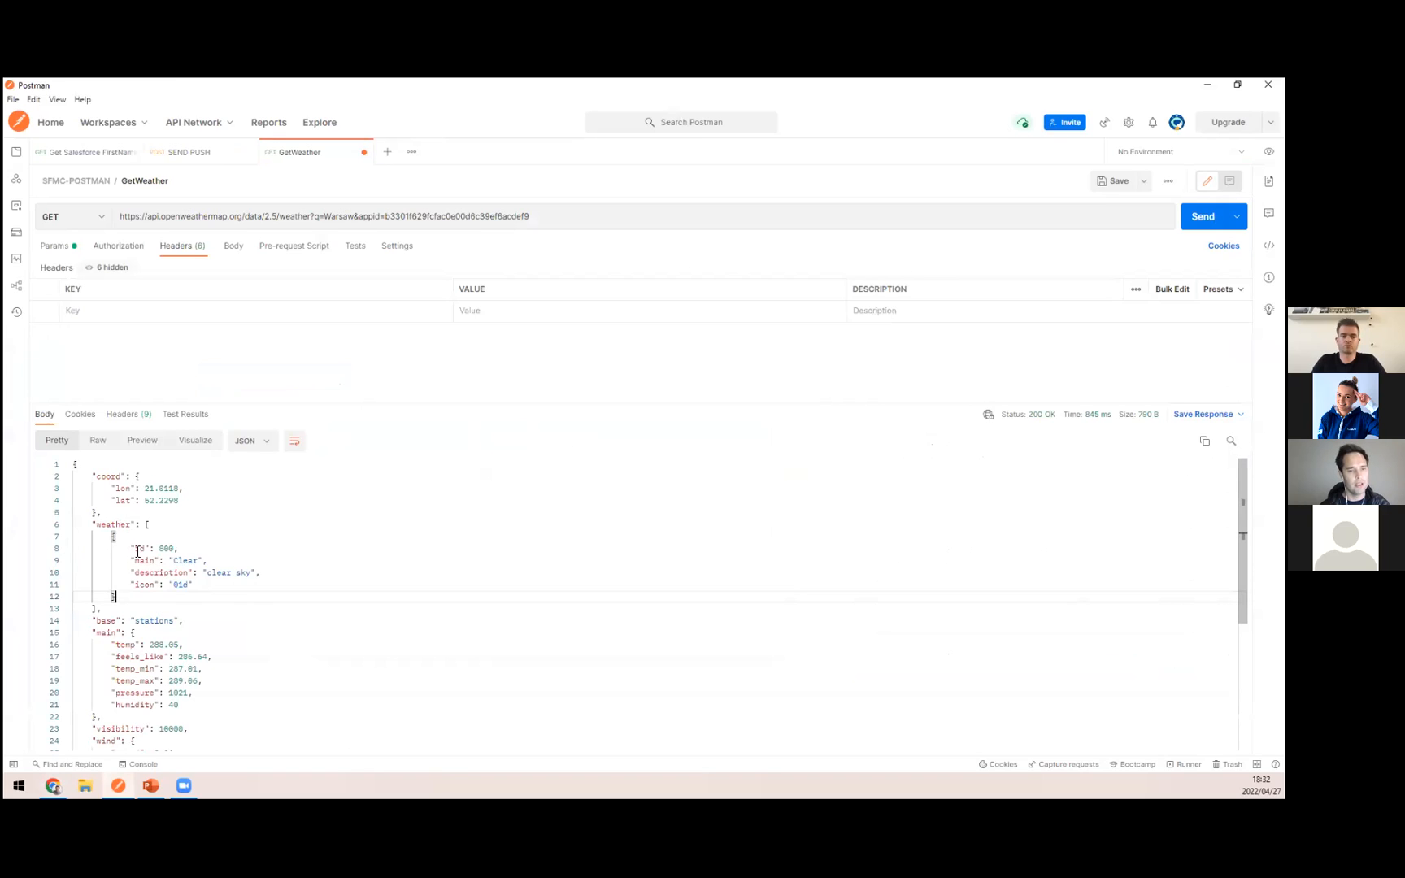
double_click(110, 526)
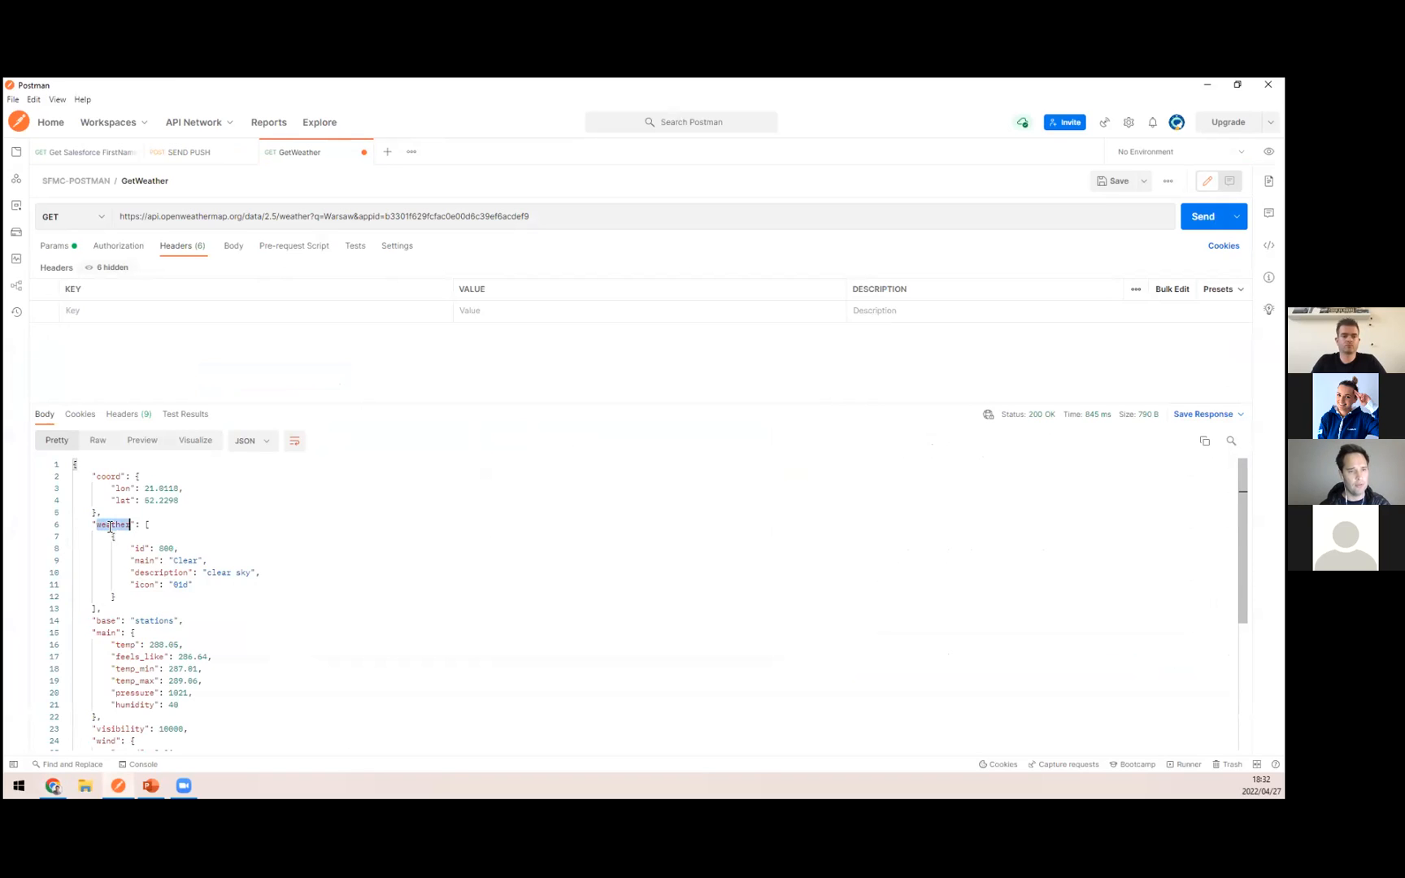
double_click(144, 561)
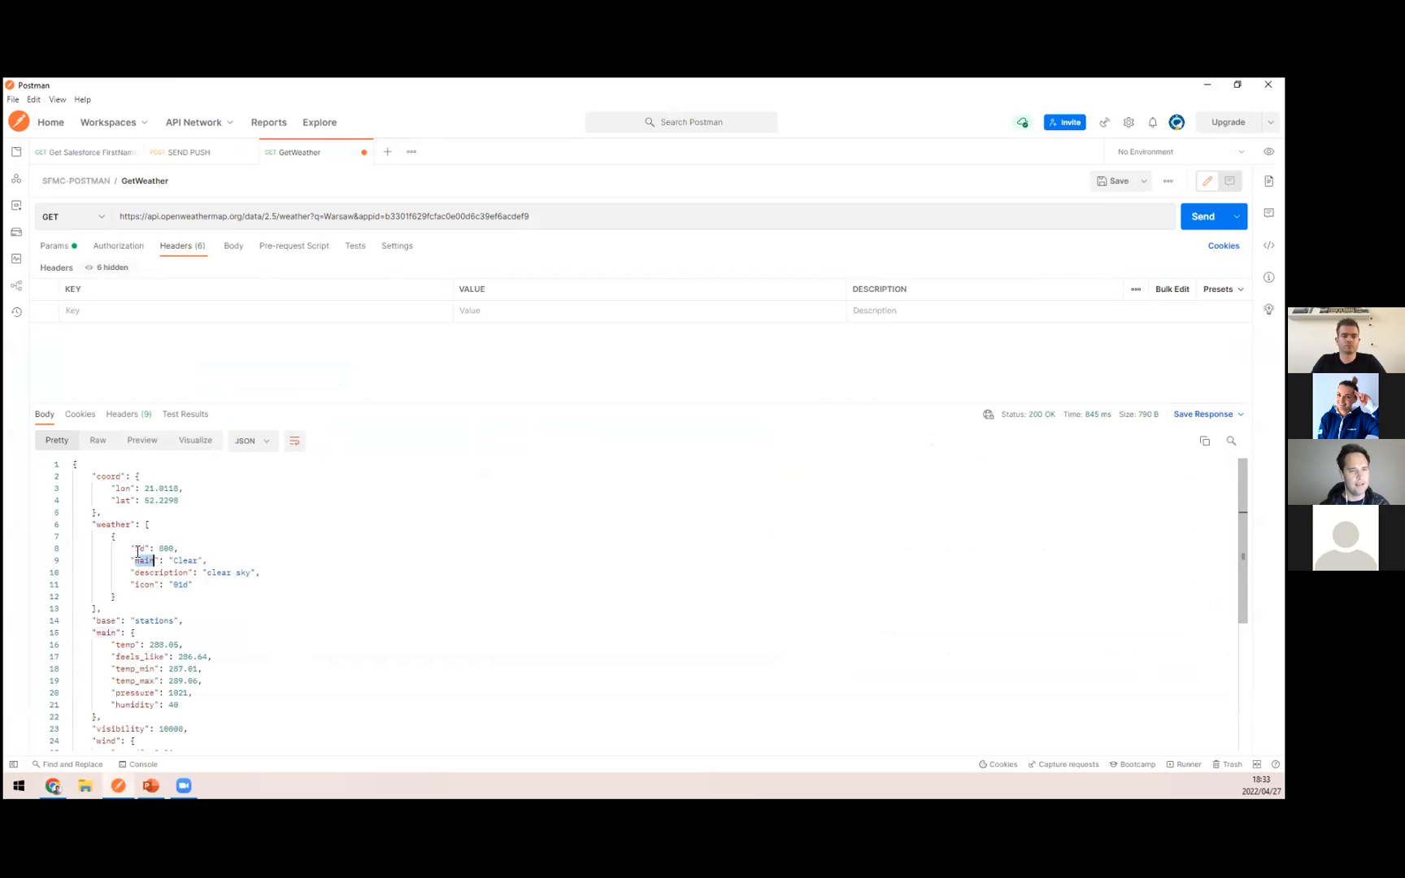
left_click(1203, 216)
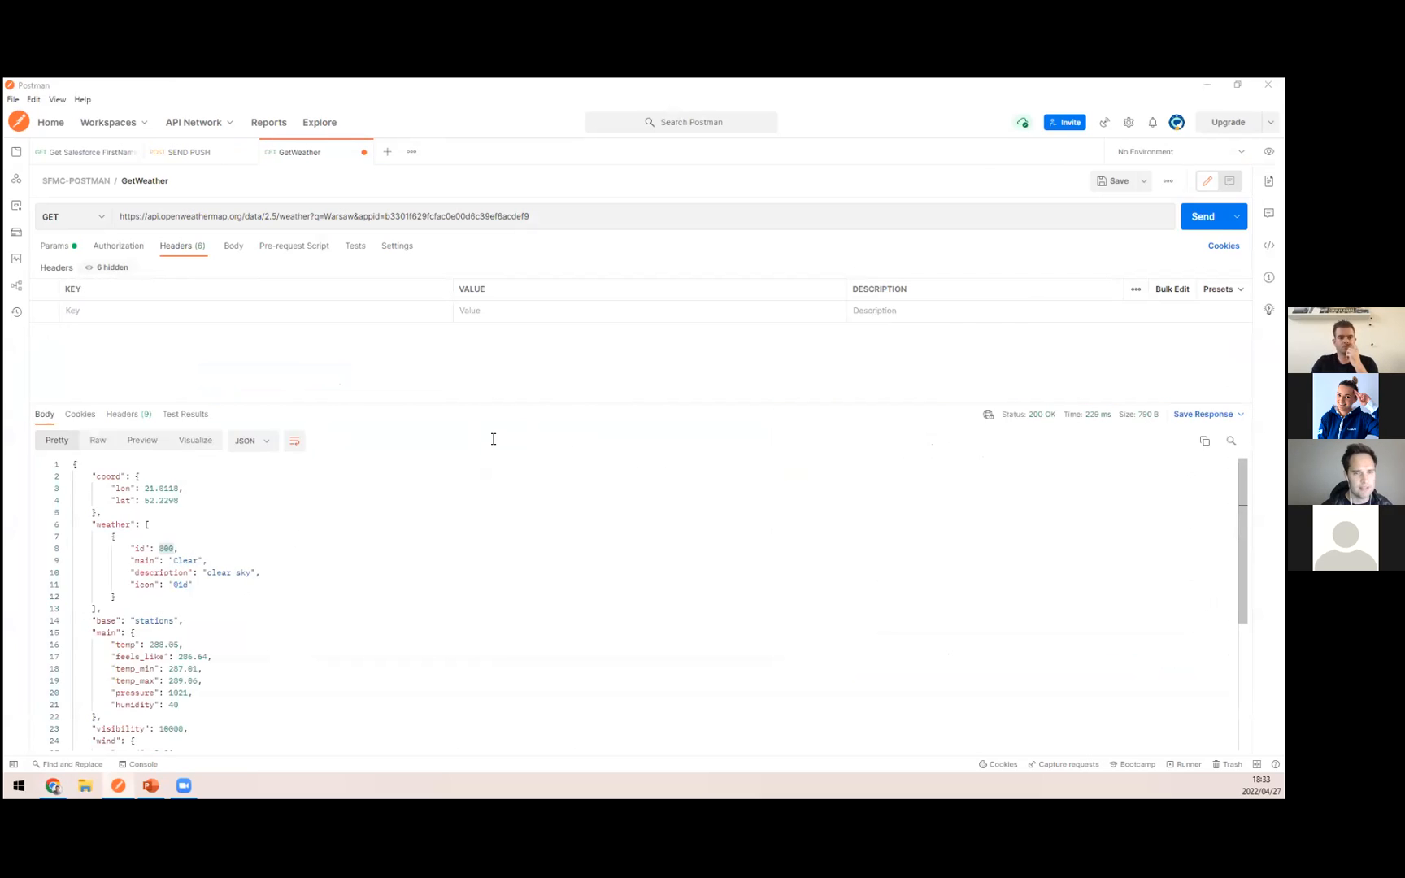
key("alt+Tab")
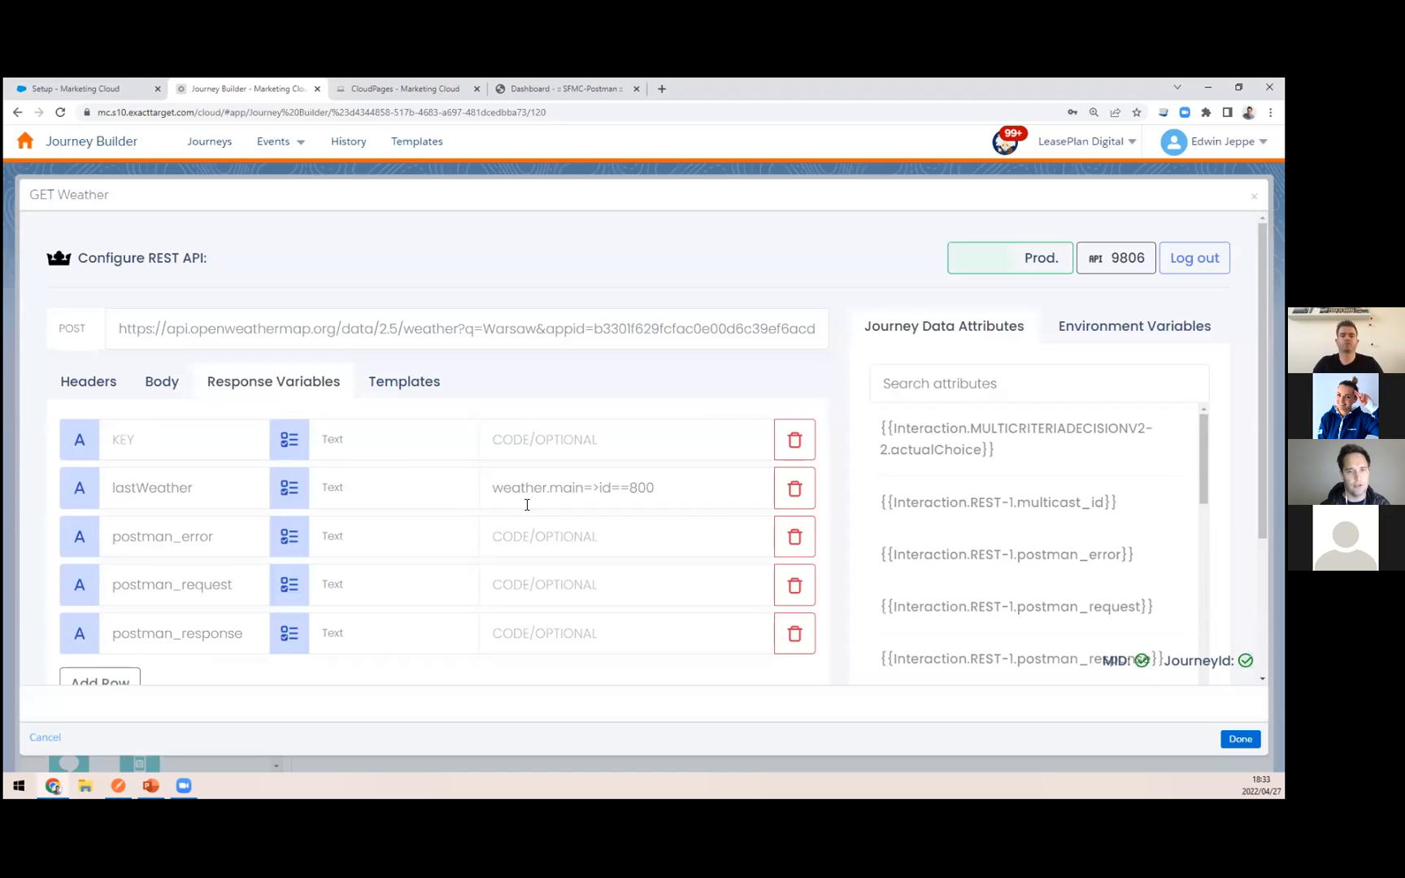
Step: Highlight id in the lastWeather expression weather.main=>id==800 and match it with the main value in the Postman app's weather response
left_click_drag(584, 488, 602, 489)
double_click(605, 487)
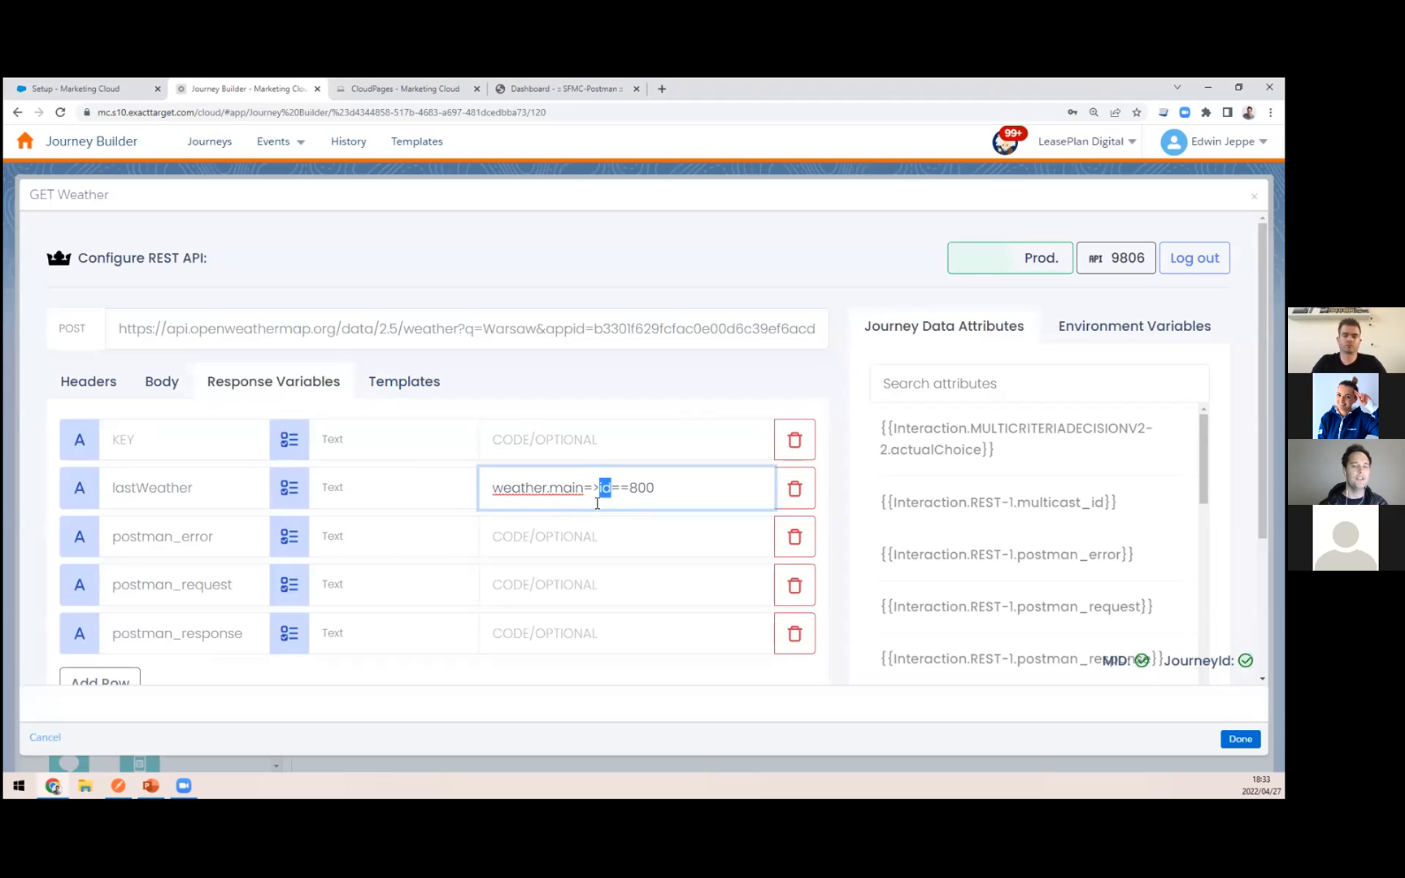
key("alt+Tab")
left_click_drag(173, 561, 196, 561)
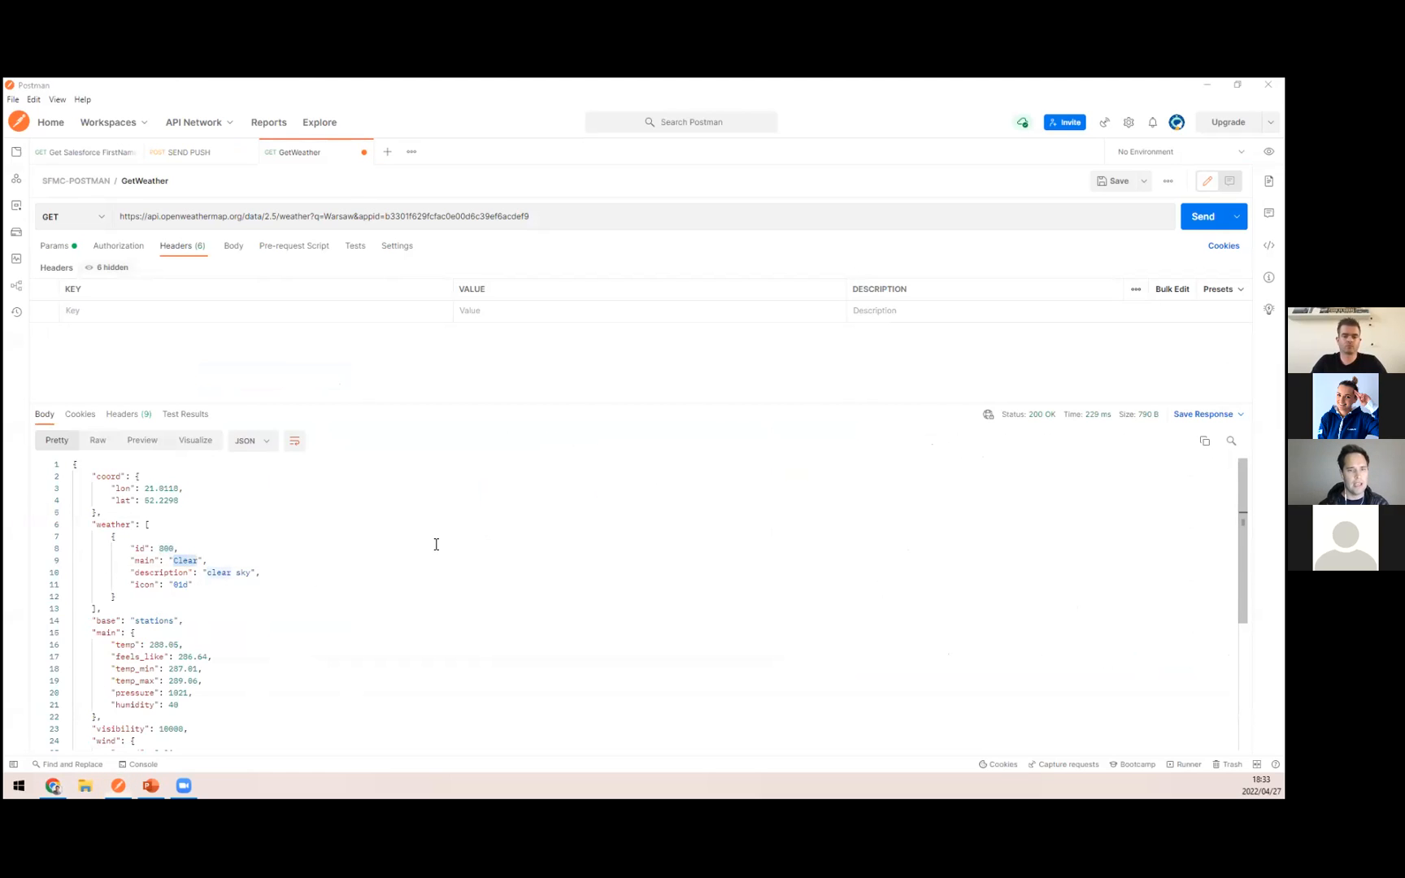
key("alt+Tab")
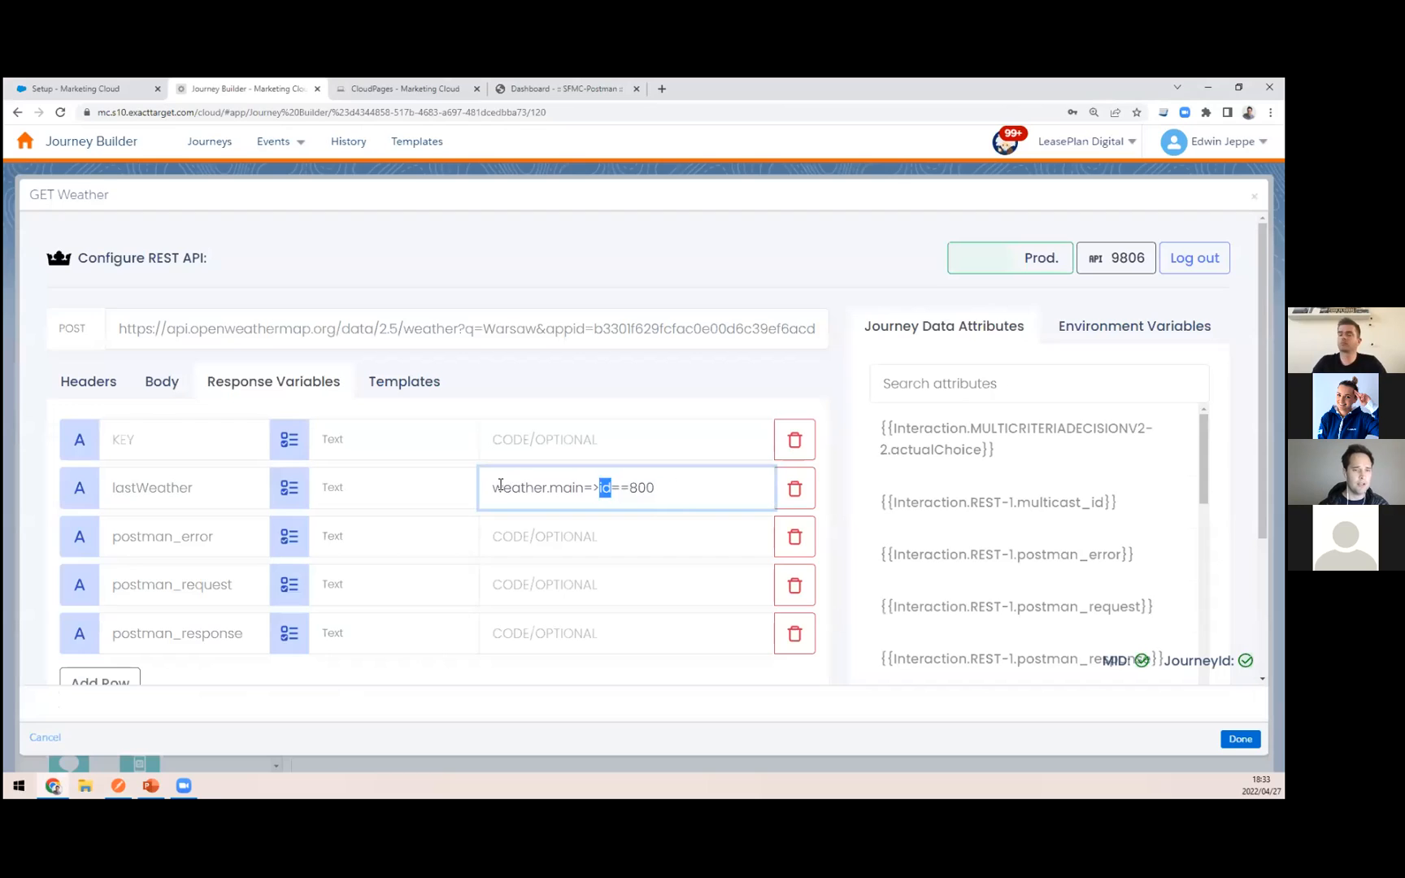
Step: Highlight the lastWeather variable name in GET Weather and check it against the GetWeather response in the Postman app
double_click(142, 489)
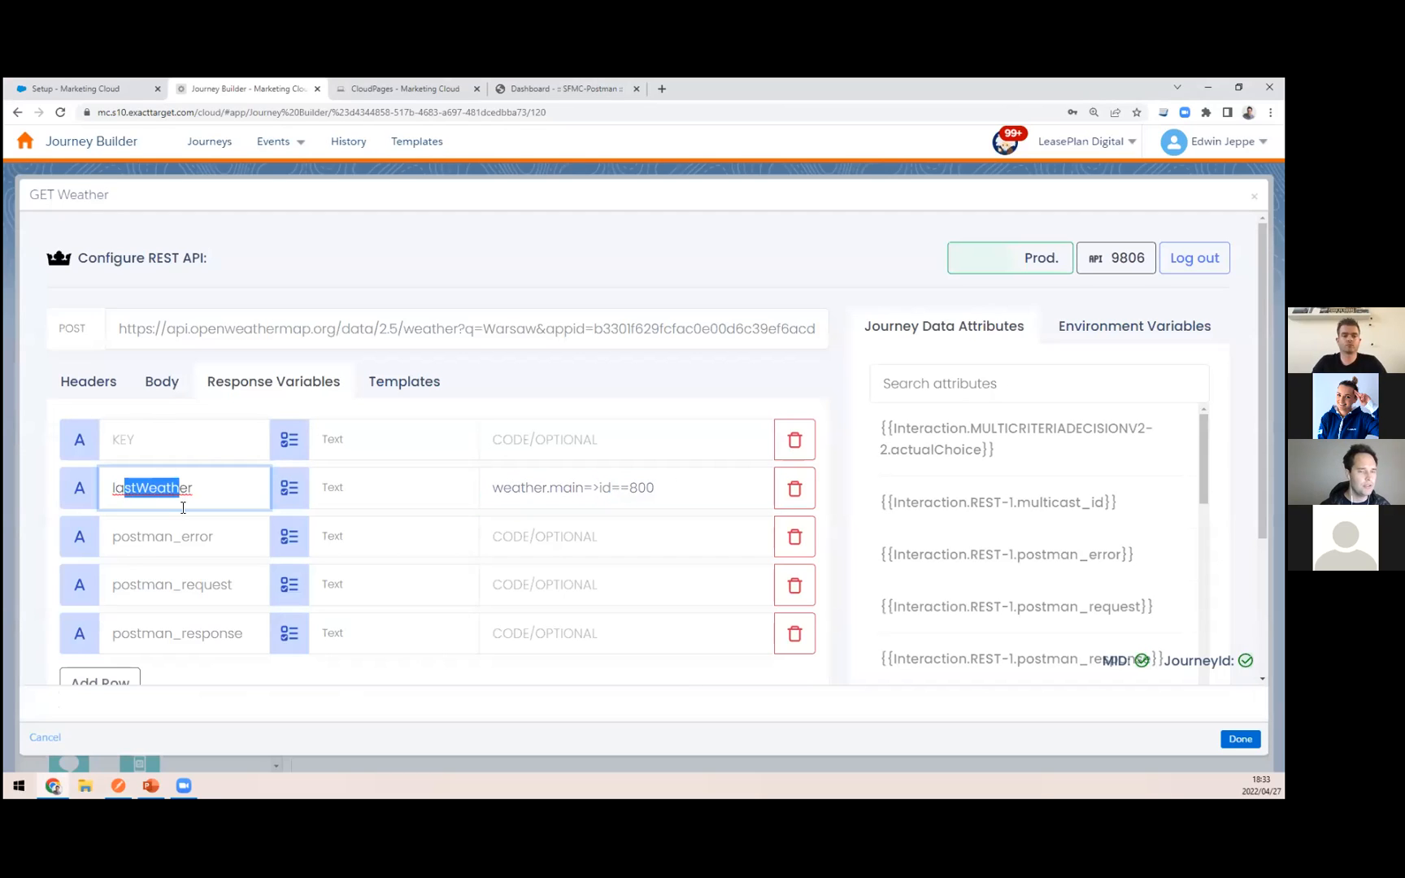
left_click(188, 489)
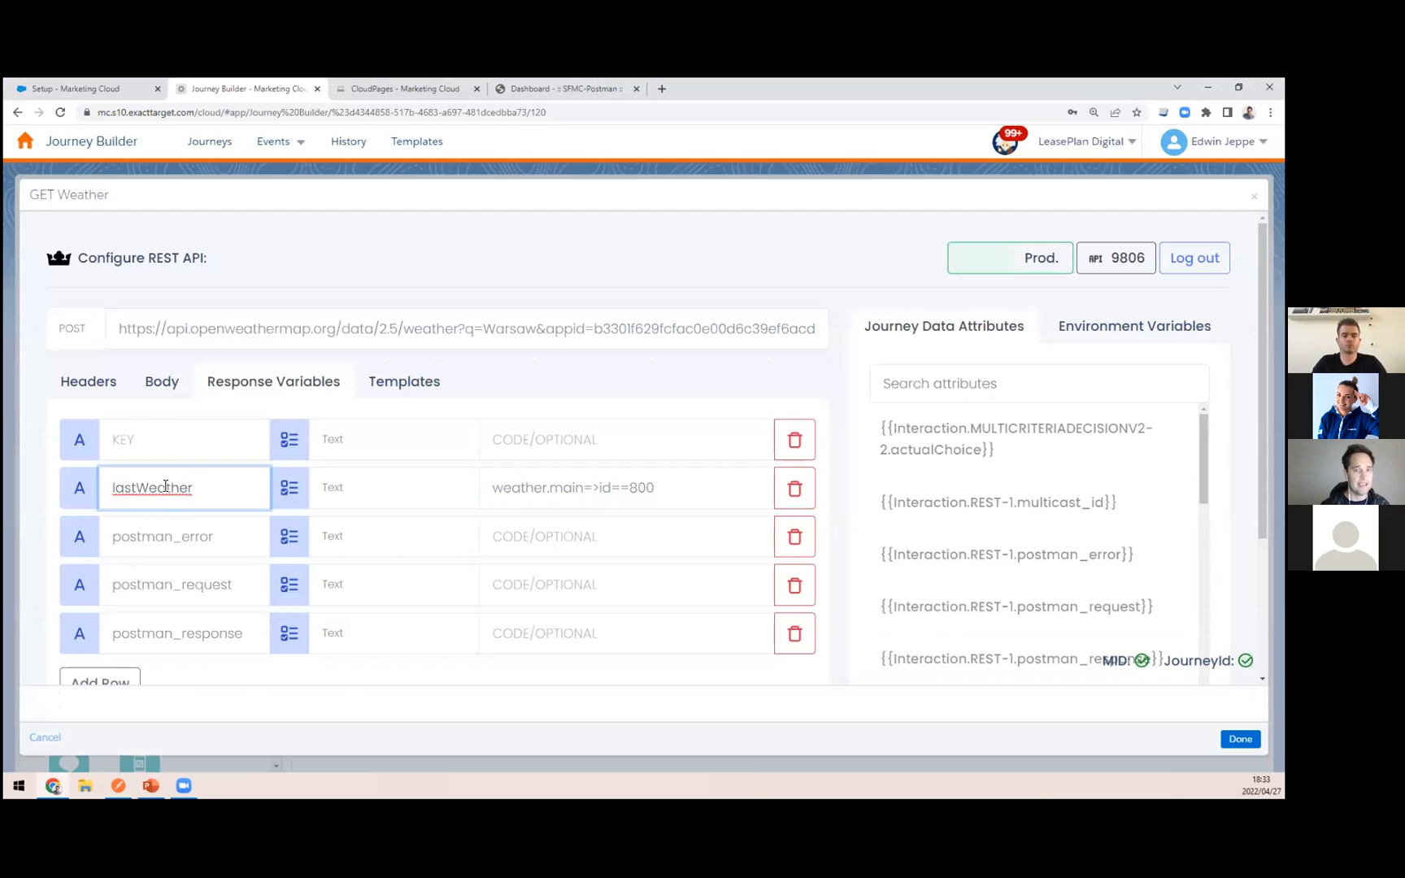
key("alt+Tab")
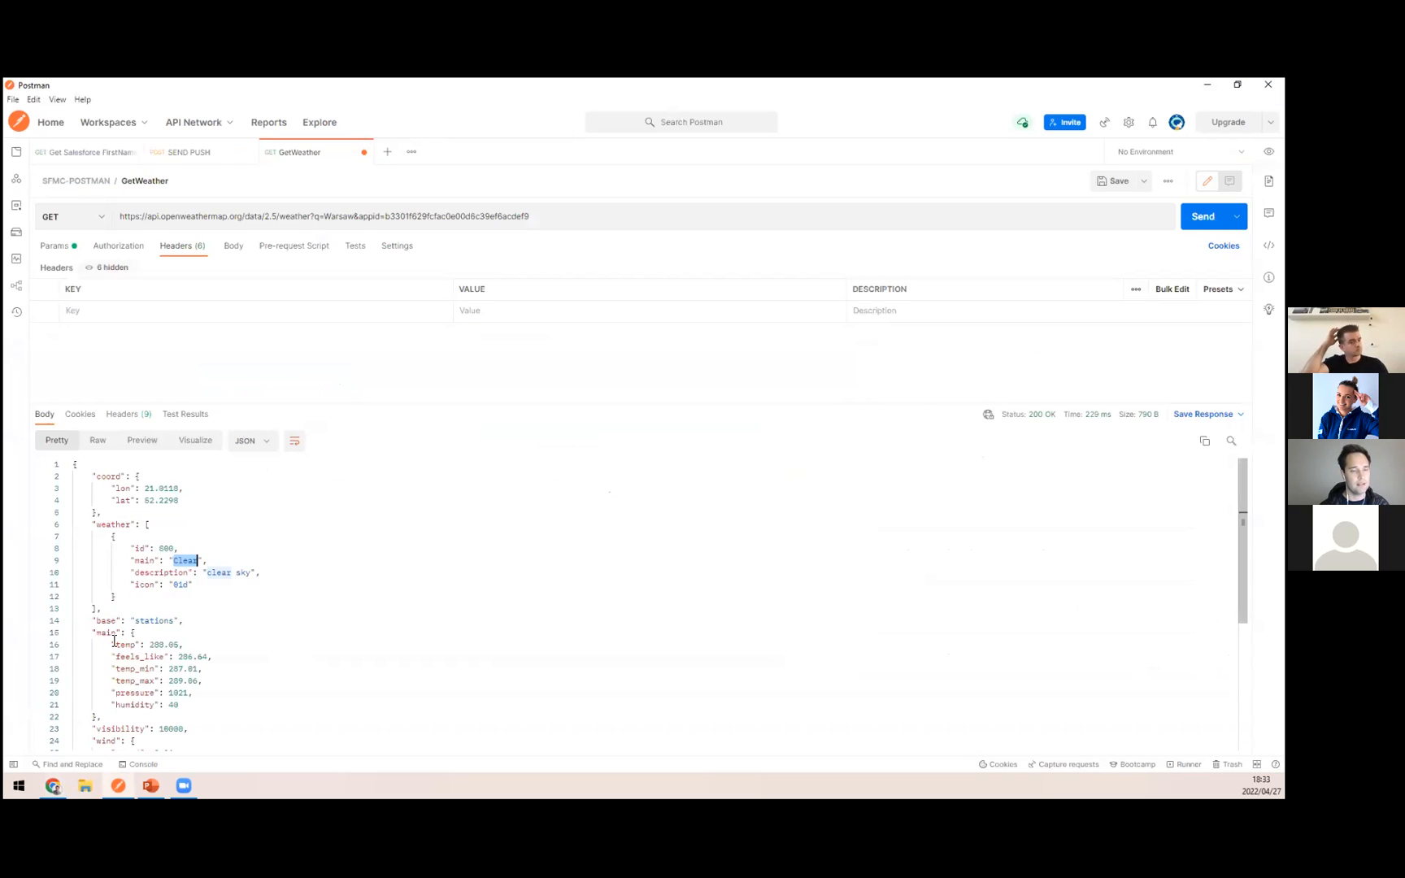
key("alt+Tab")
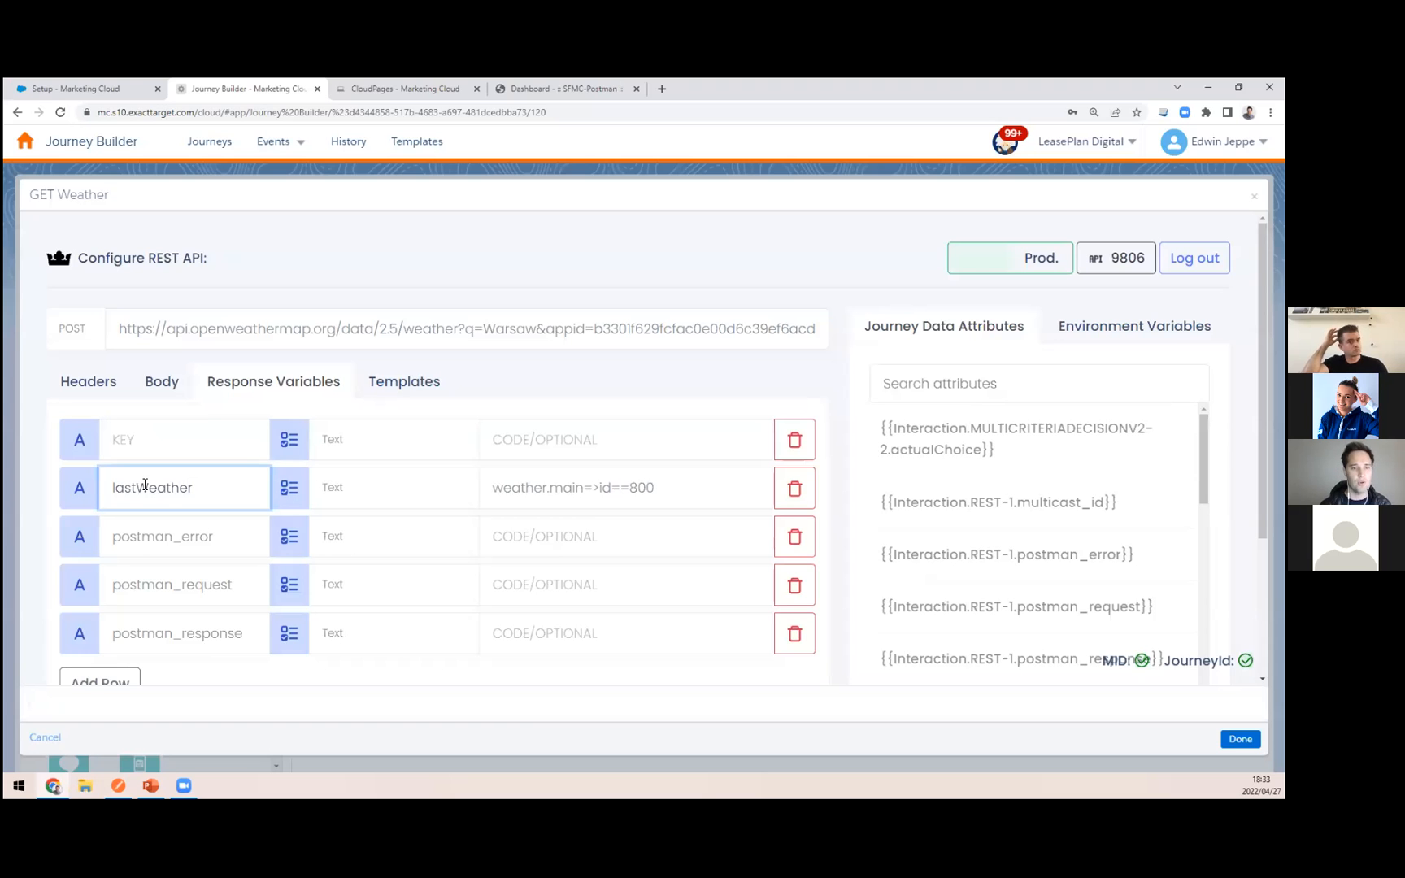
Step: Close the GET Weather activity and review the Weather Split path rule lastWeather equal Clear, keeping it as it is
scroll(294, 417, "down", 2)
scroll(317, 402, "up", 2)
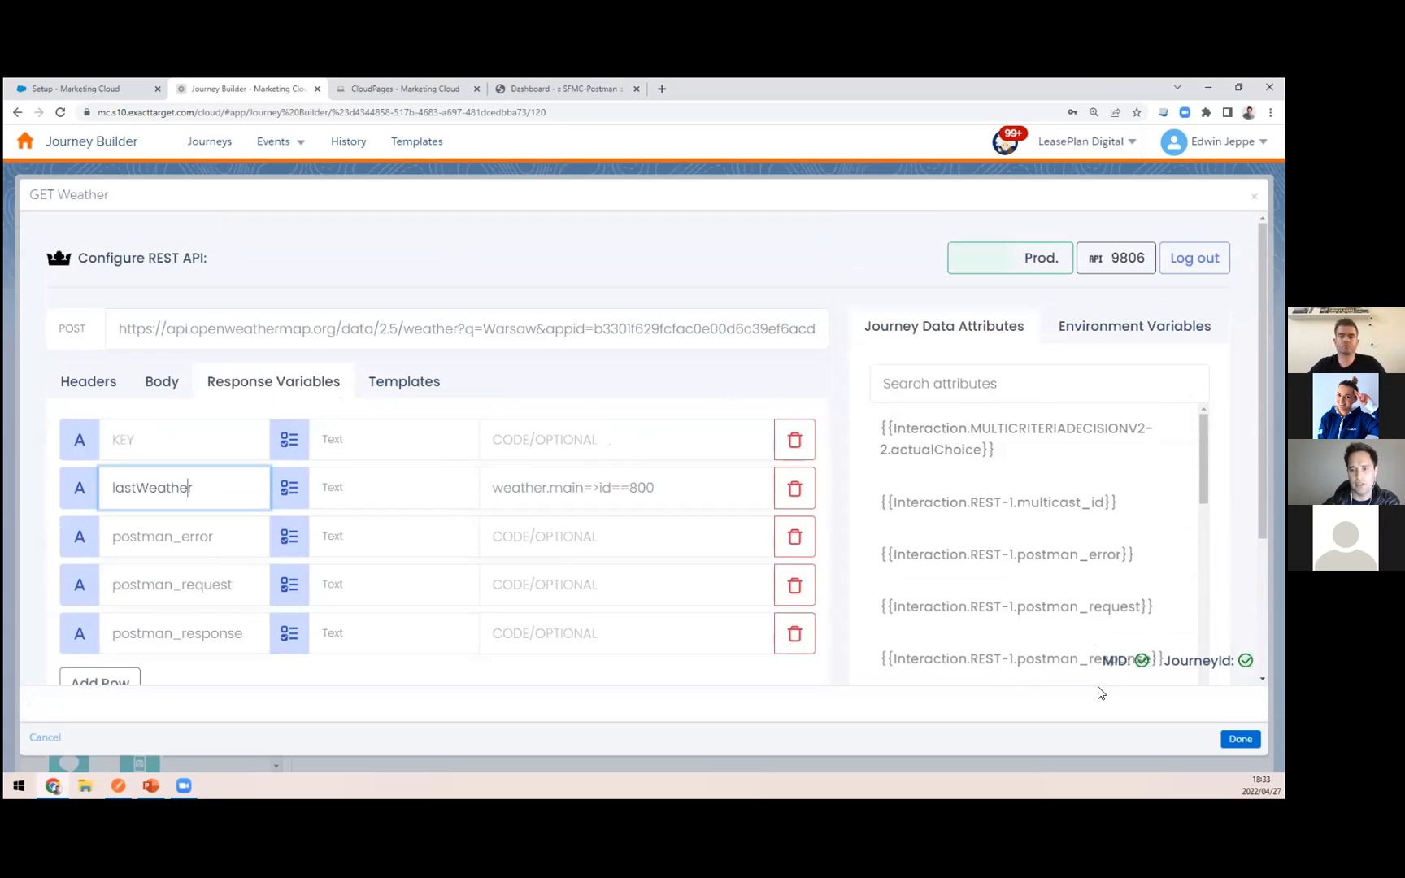
left_click(1254, 196)
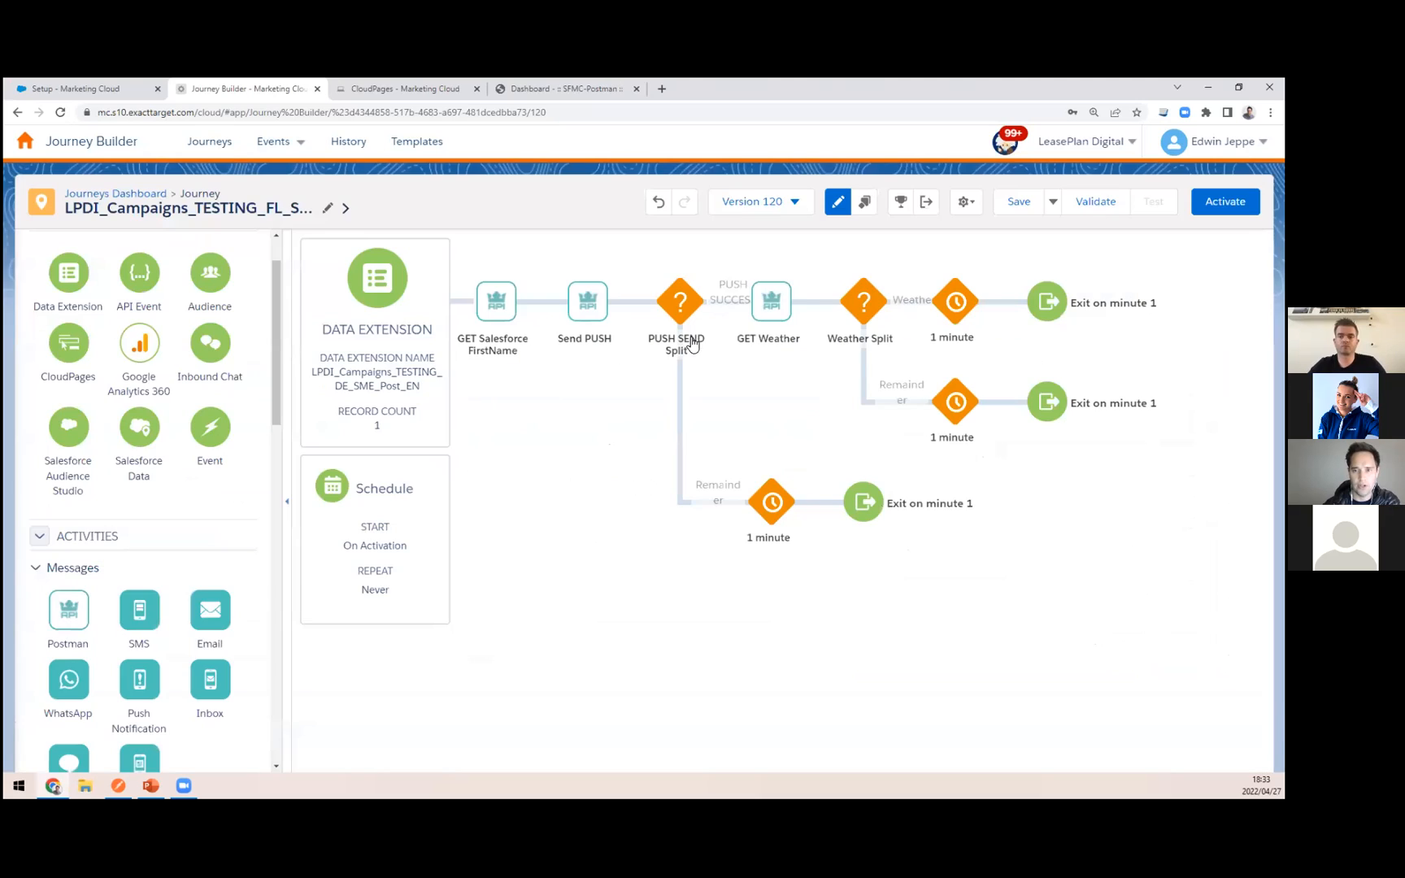
left_click(864, 307)
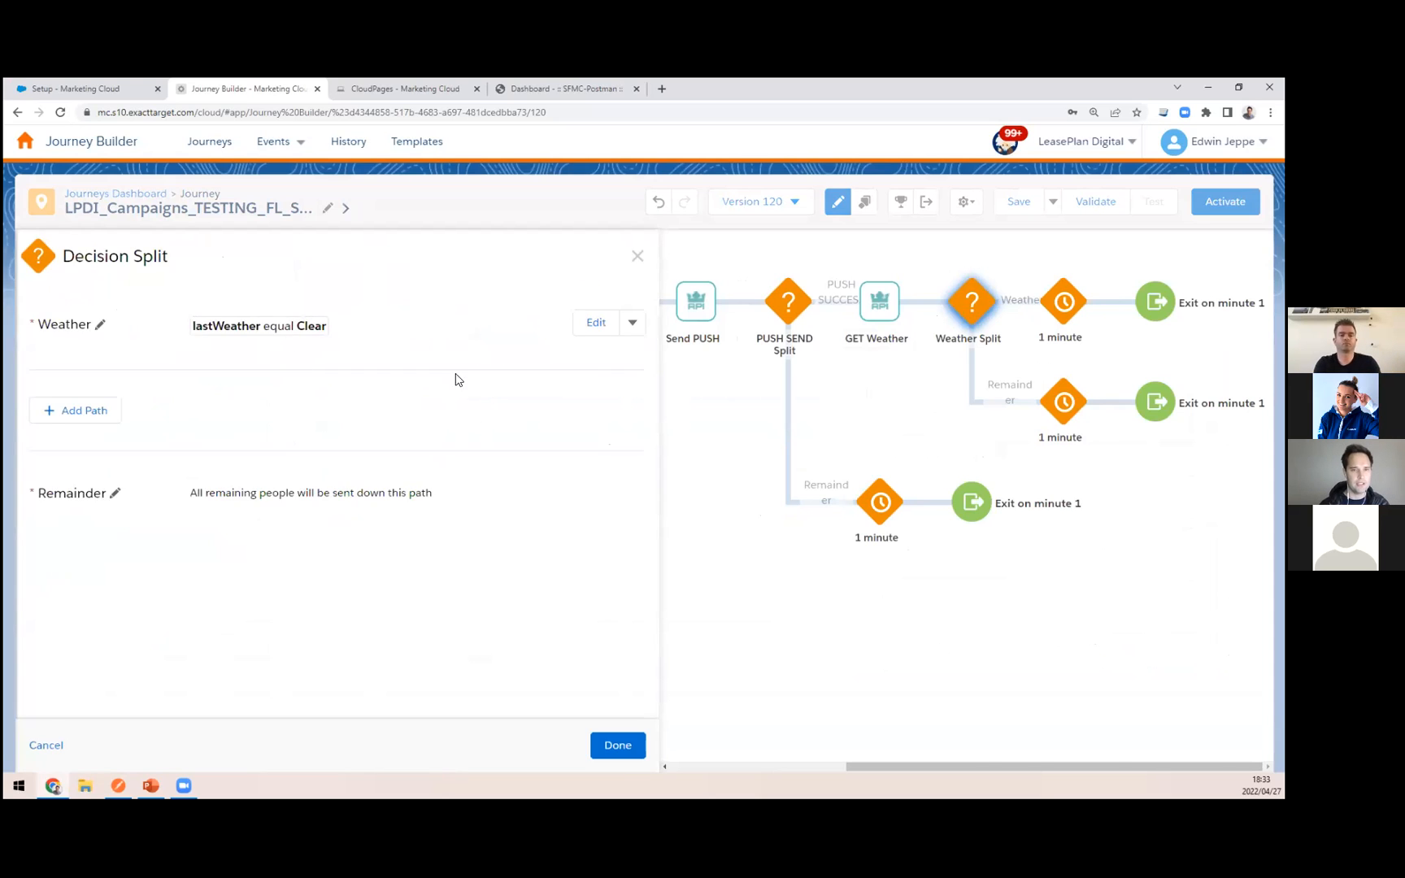
key("alt+Tab")
key("alt+Tab")
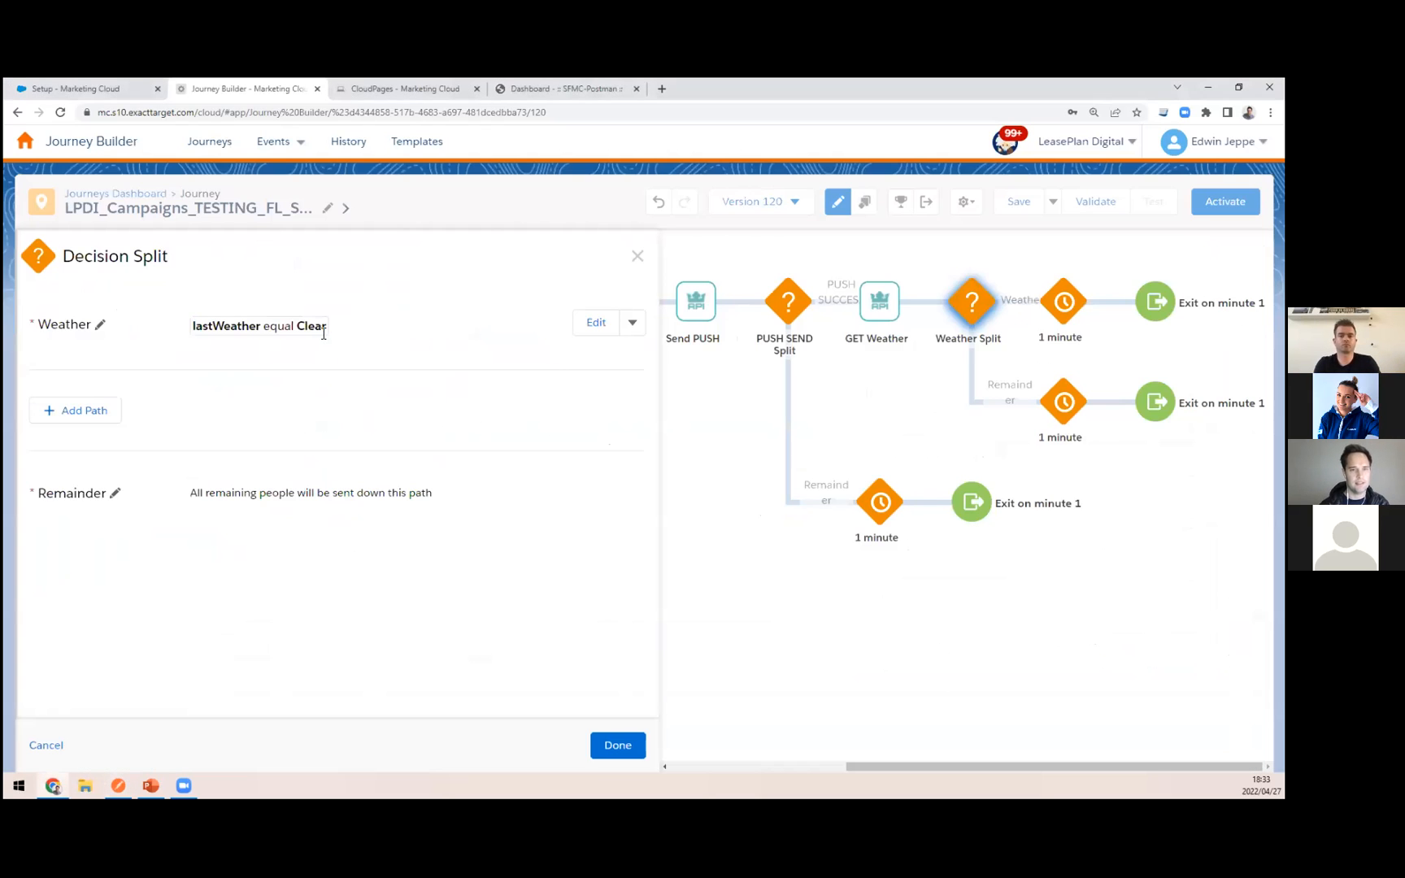
left_click(605, 742)
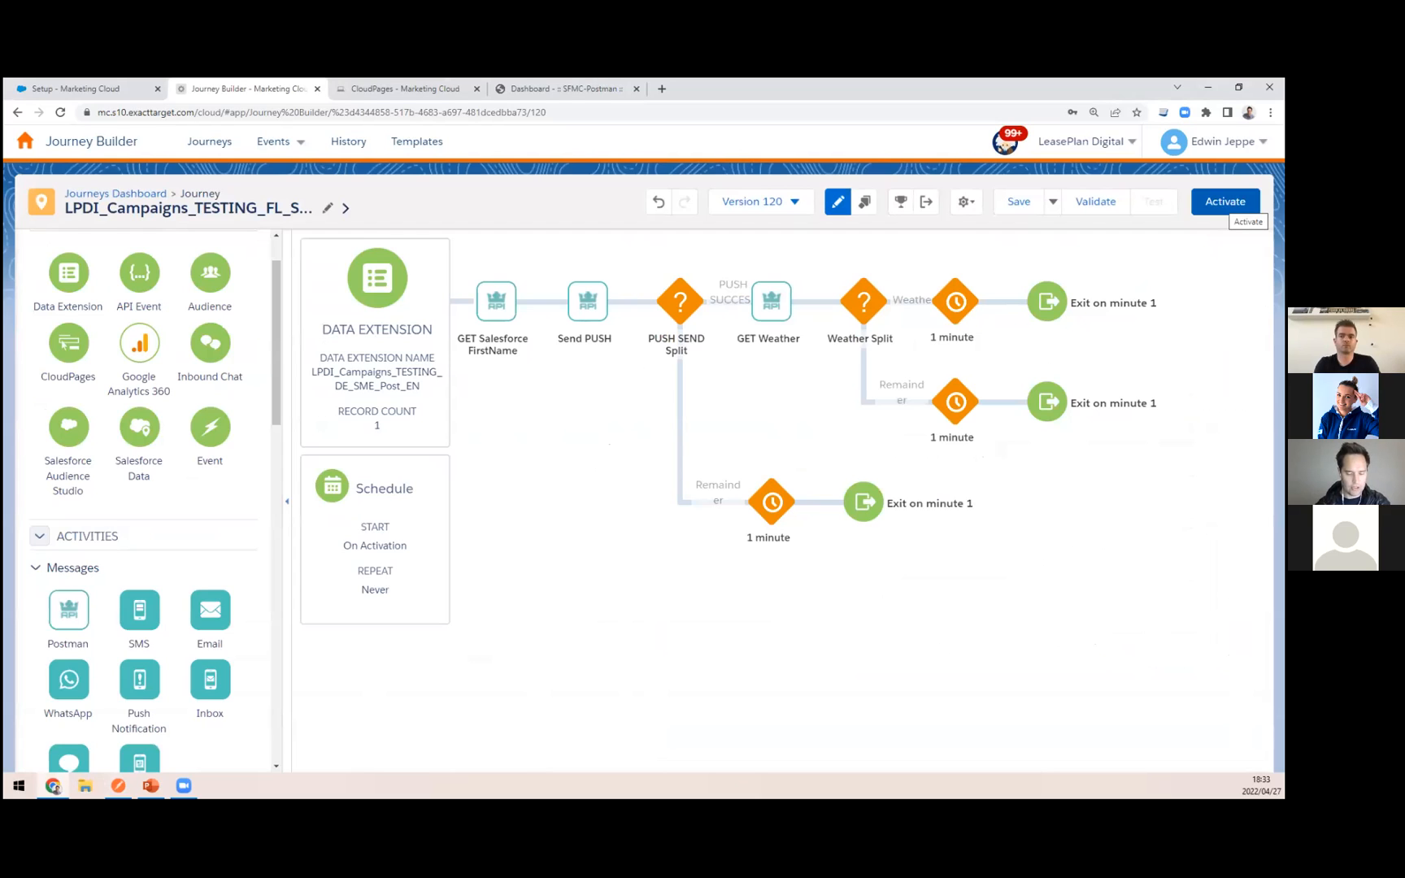
Step: Activate the LPDI_Campaigns_TESTING_FL_SME_Post_EN journey and check its data extension event results before returning to the journey
left_click(1225, 201)
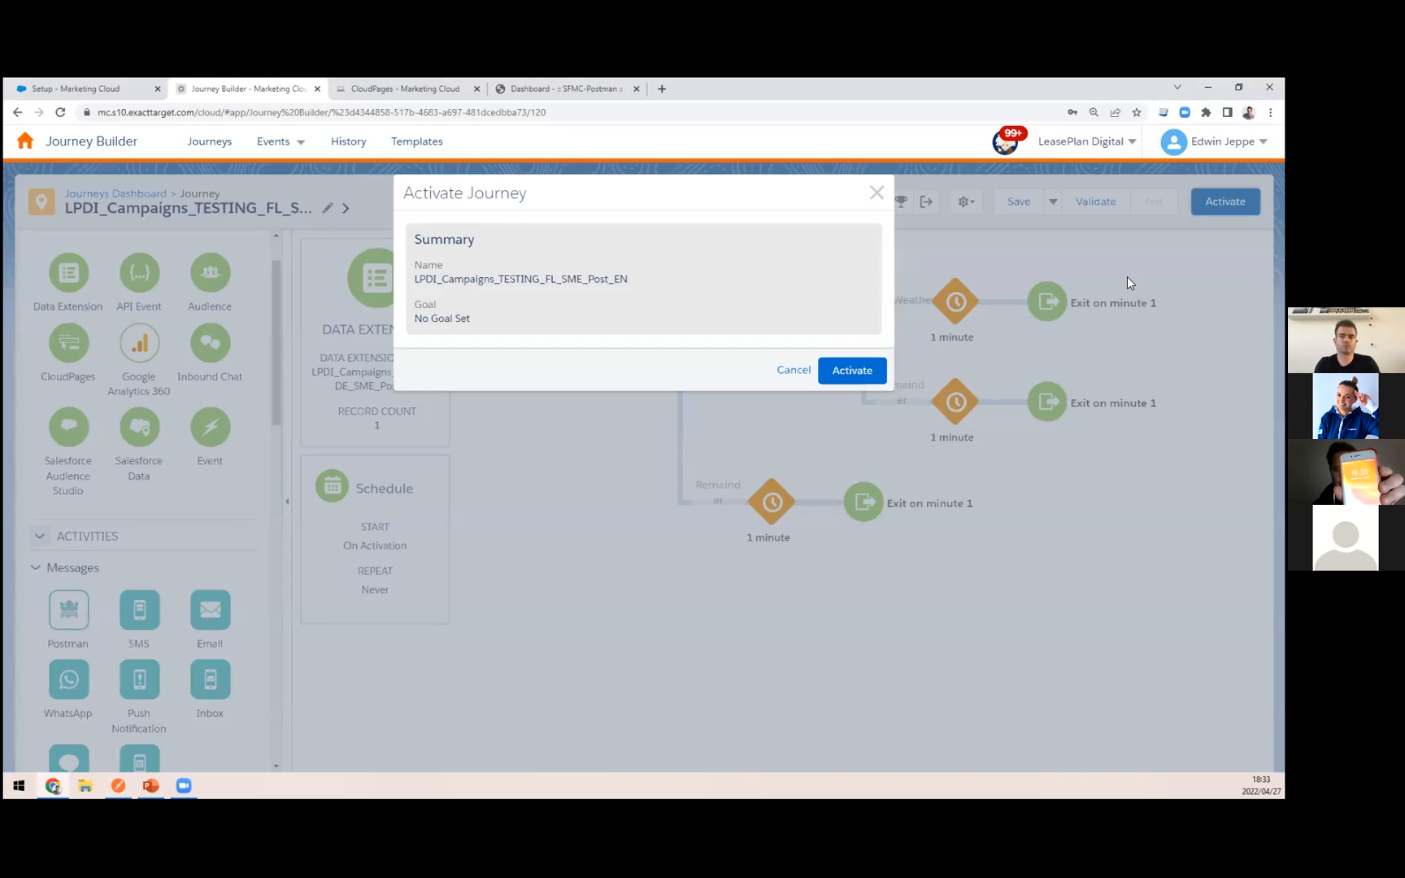
left_click(847, 370)
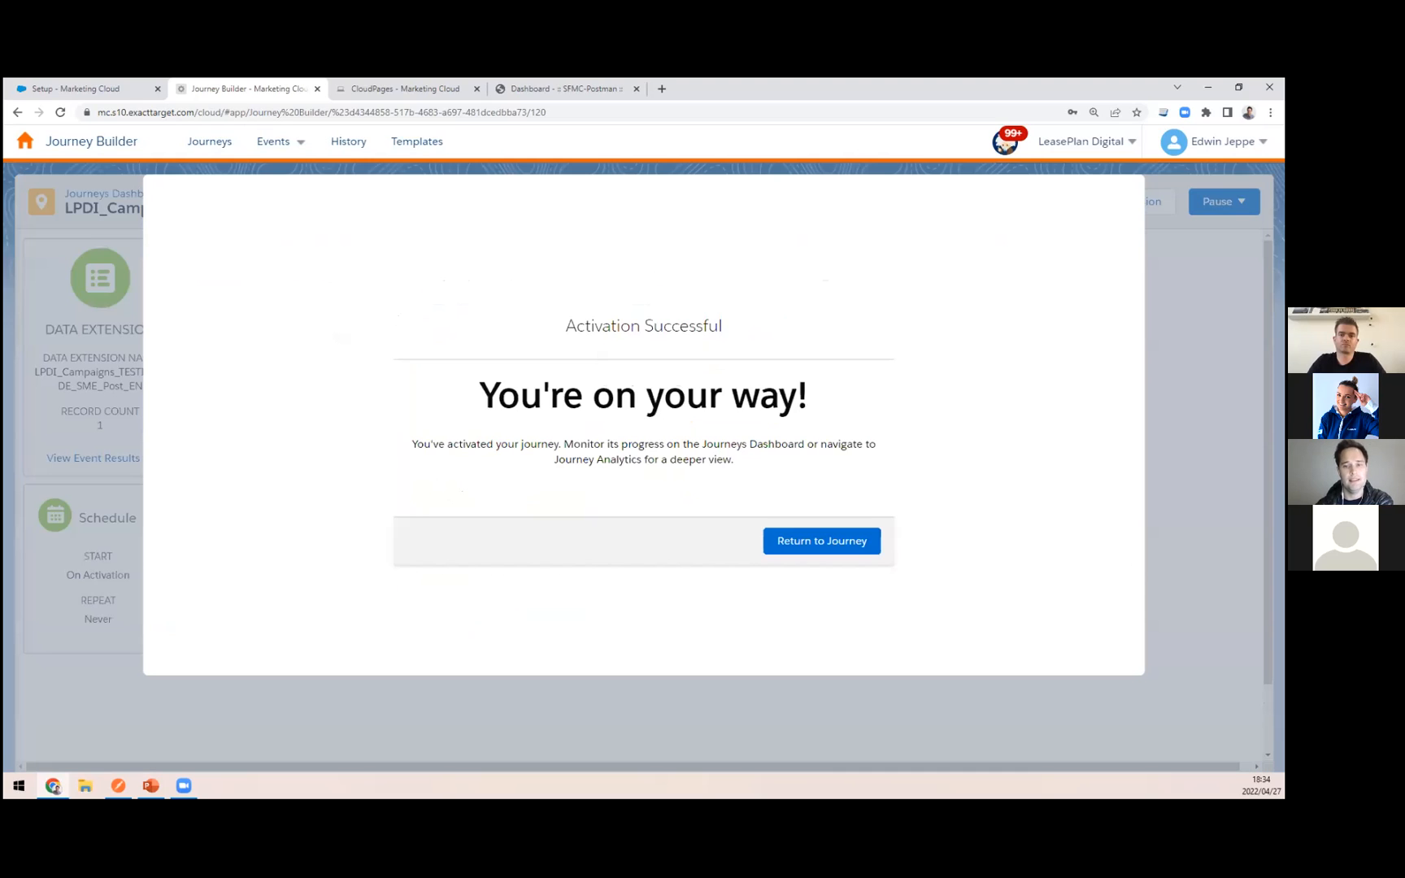
left_click(846, 606)
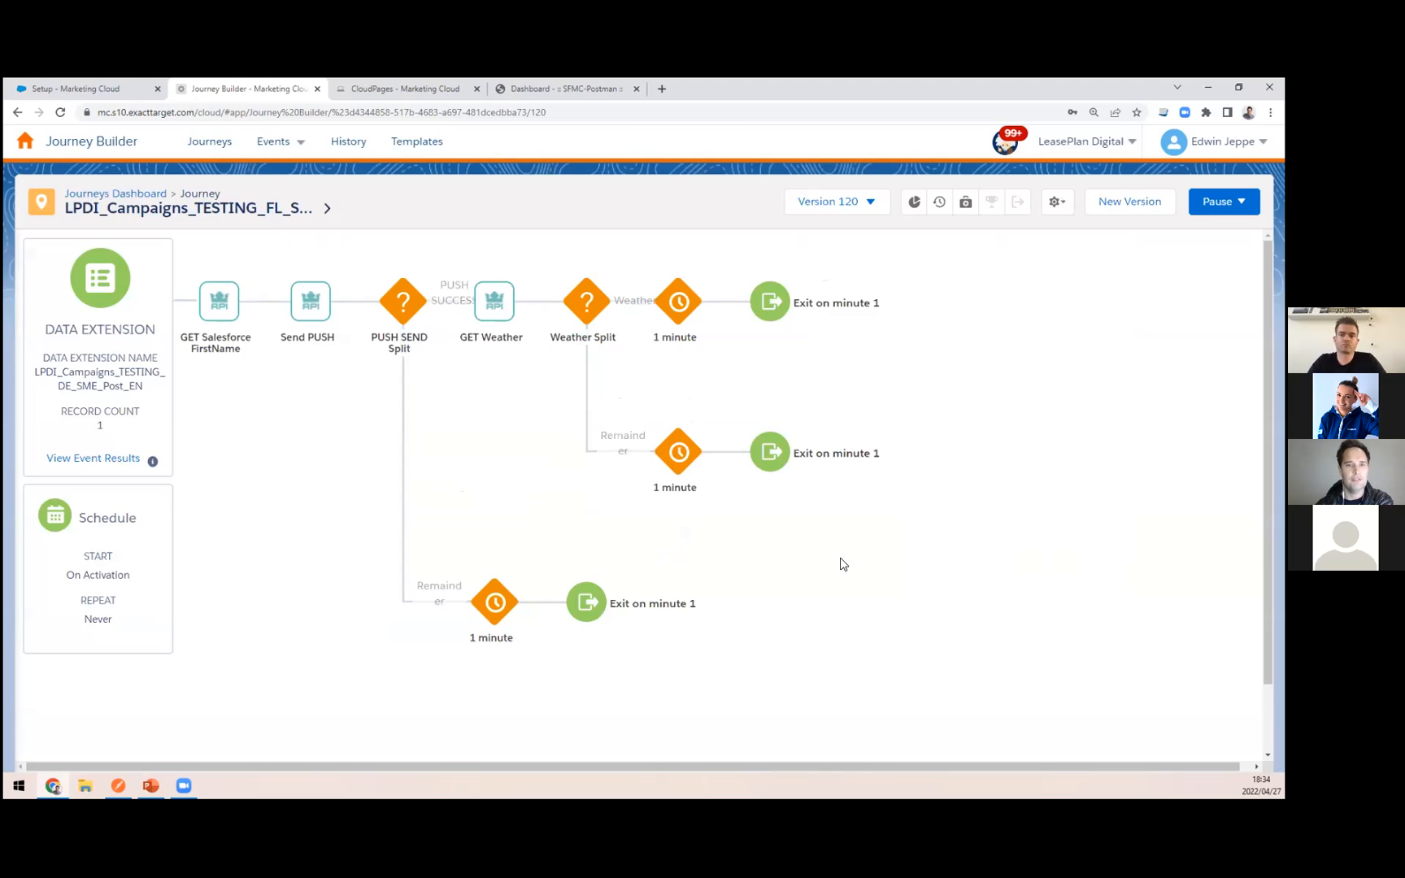
left_click(103, 461)
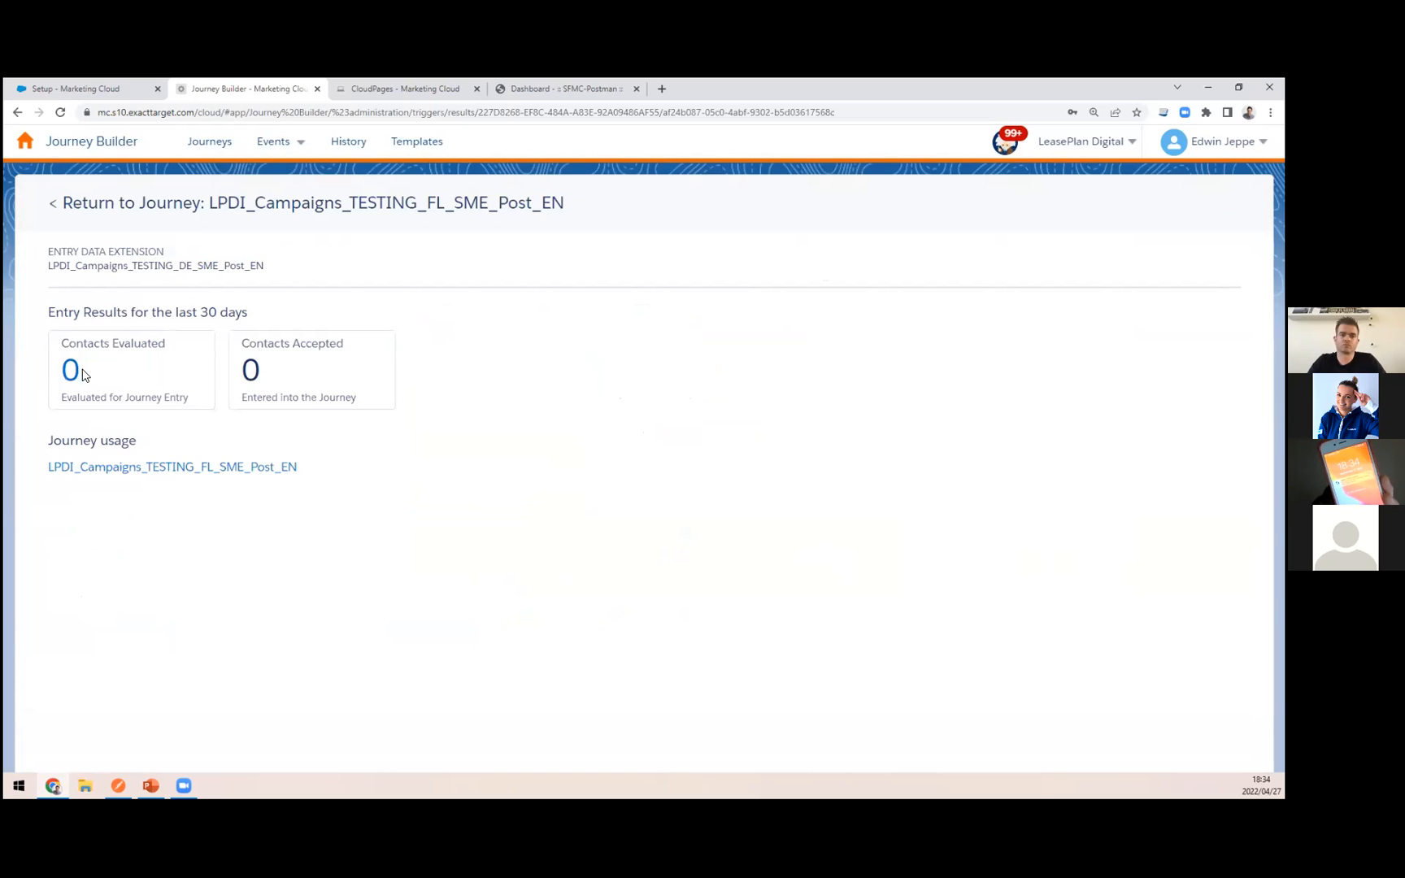
left_click(291, 208)
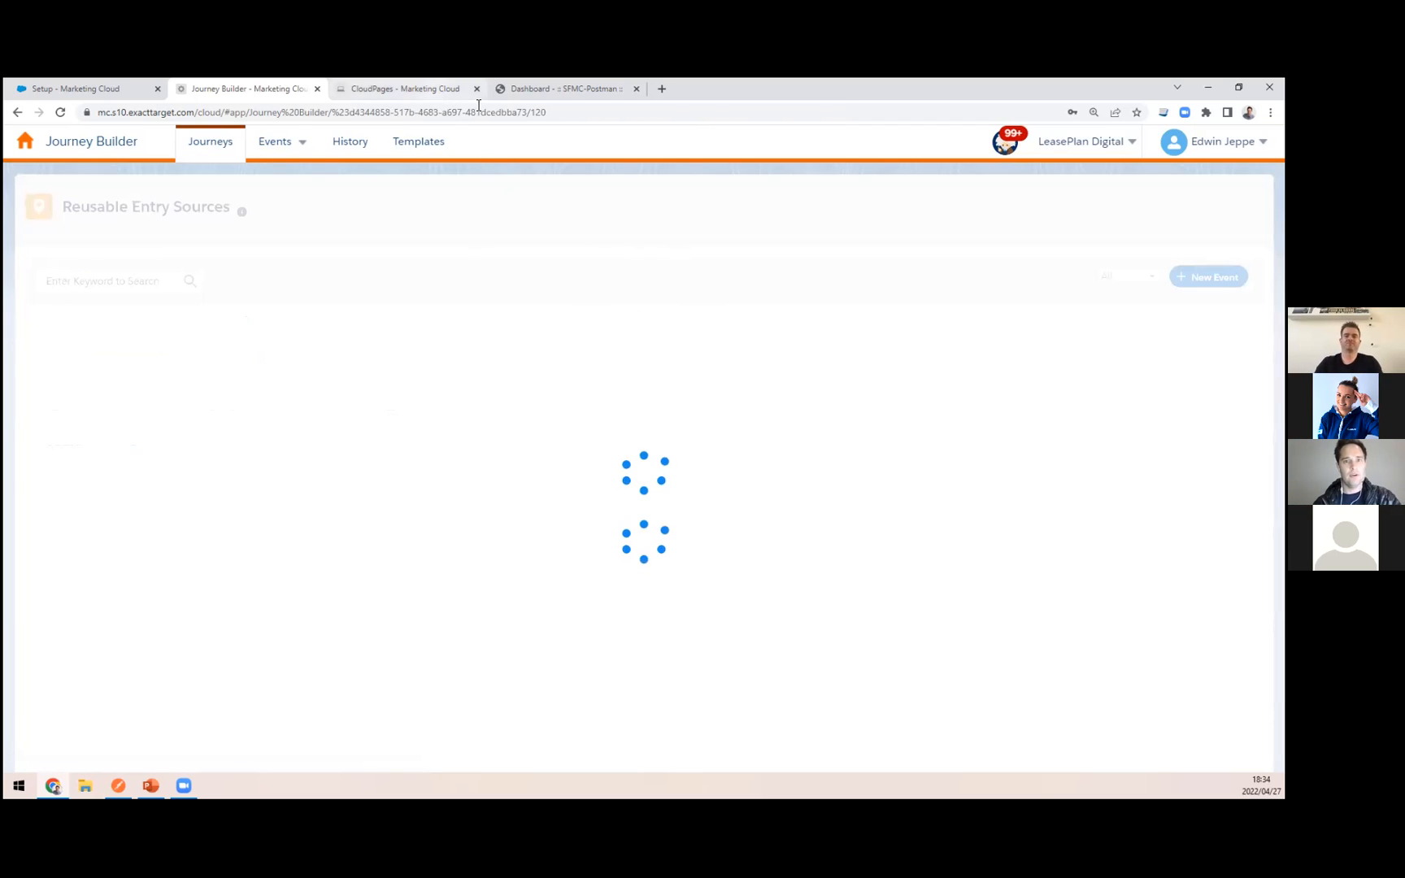
Step: Switch to the SFMC-Postman dashboard, view all journeys and open the call log of LPDI_Campaigns_TESTING_FL_SME_Post_EN
left_click(544, 85)
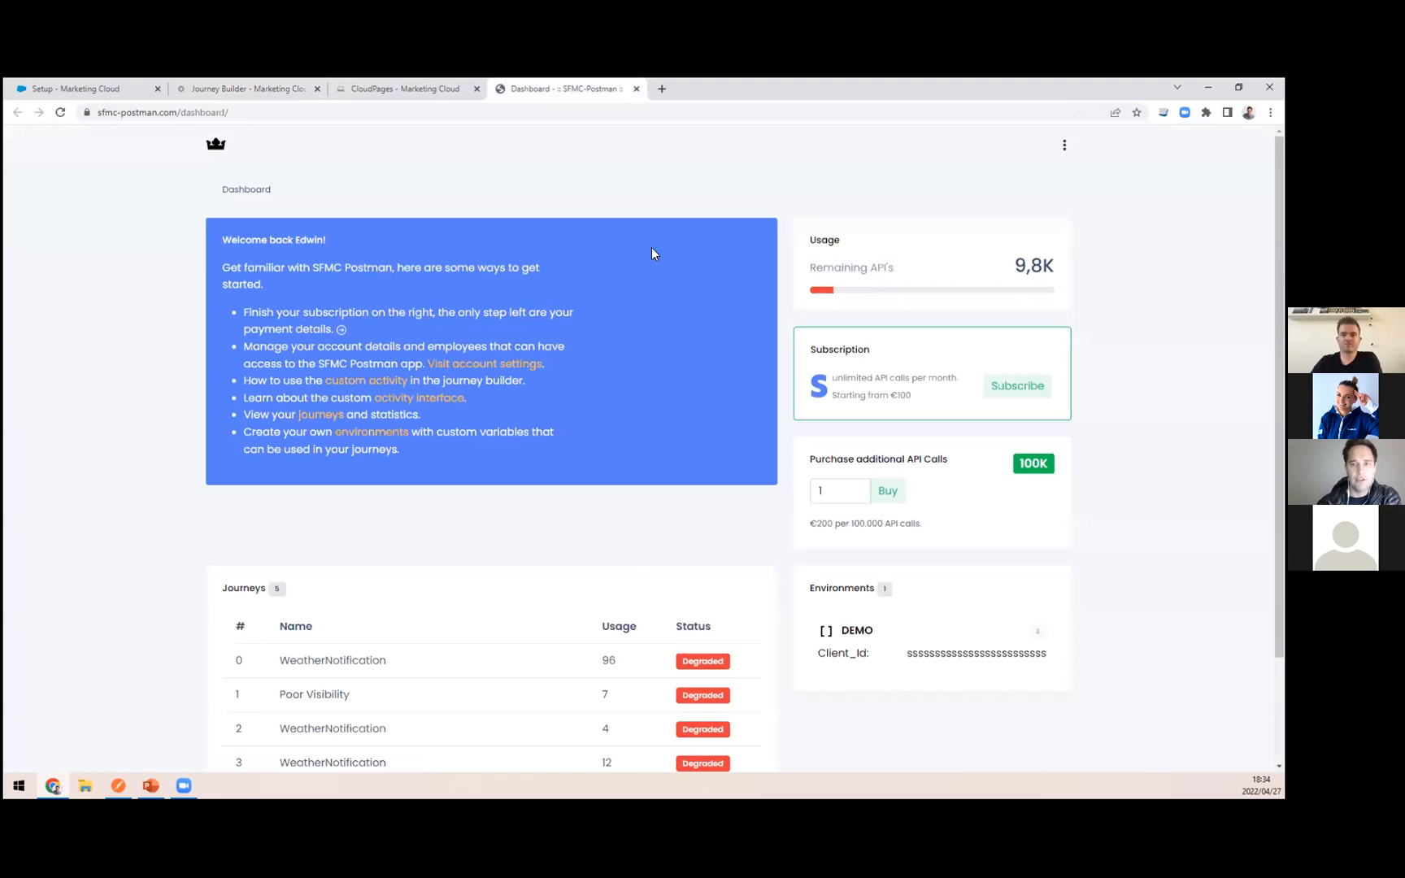
left_click(248, 87)
left_click(538, 86)
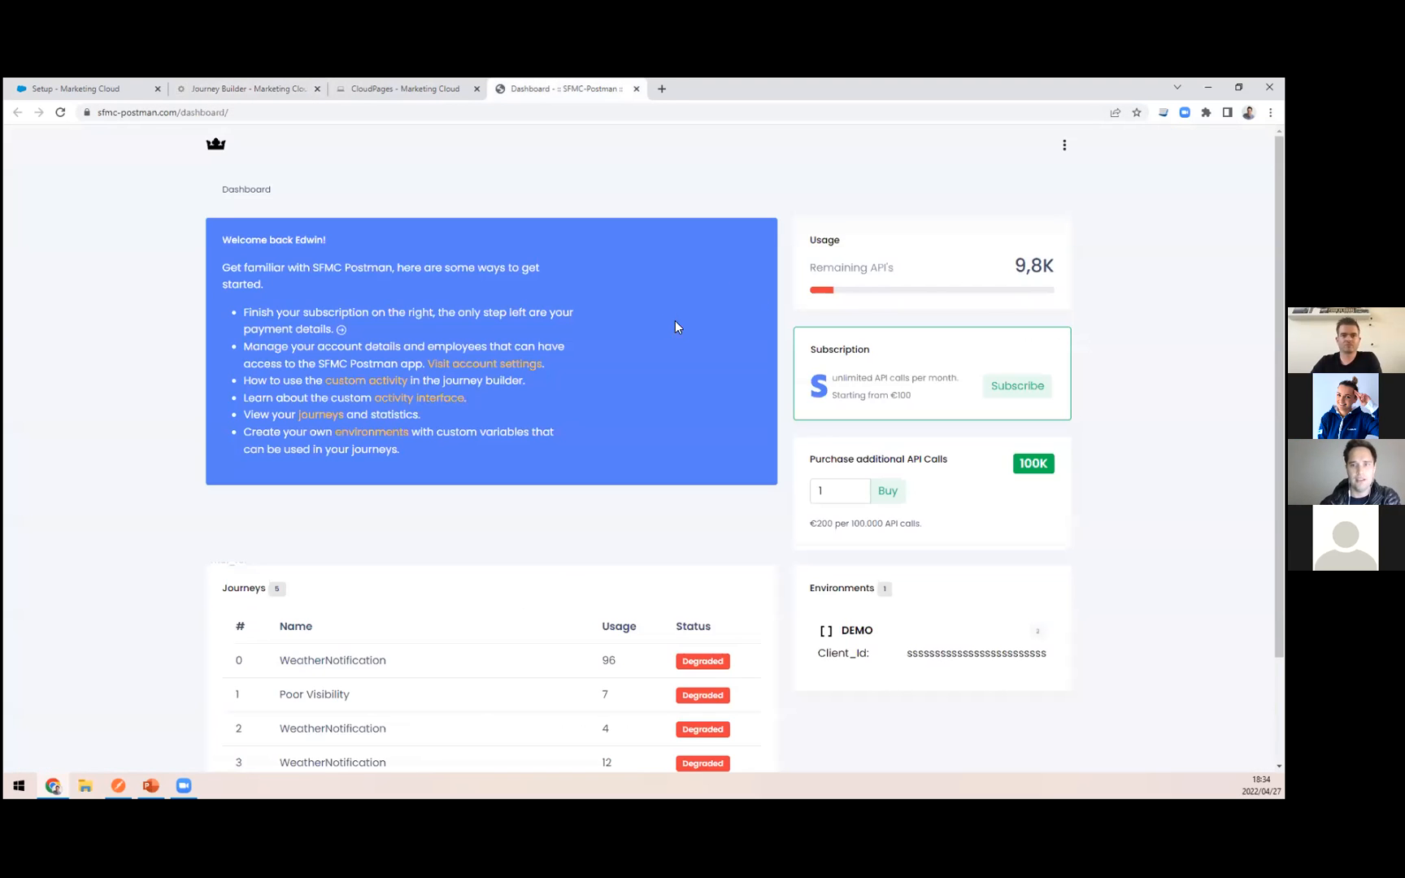
scroll(588, 495, "down", 1)
scroll(850, 402, "up", 1)
scroll(453, 425, "down", 2)
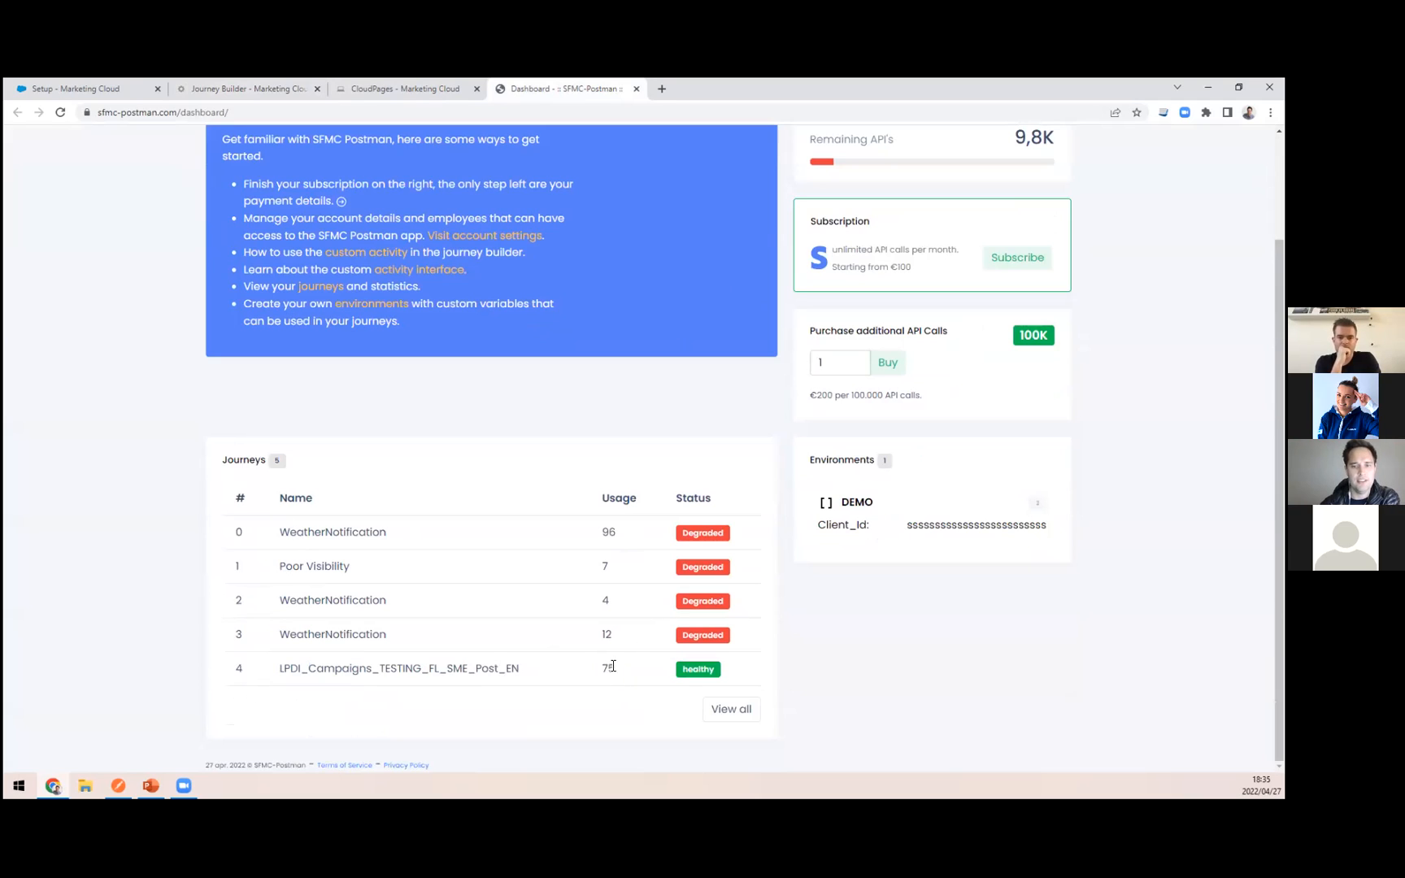
left_click(744, 713)
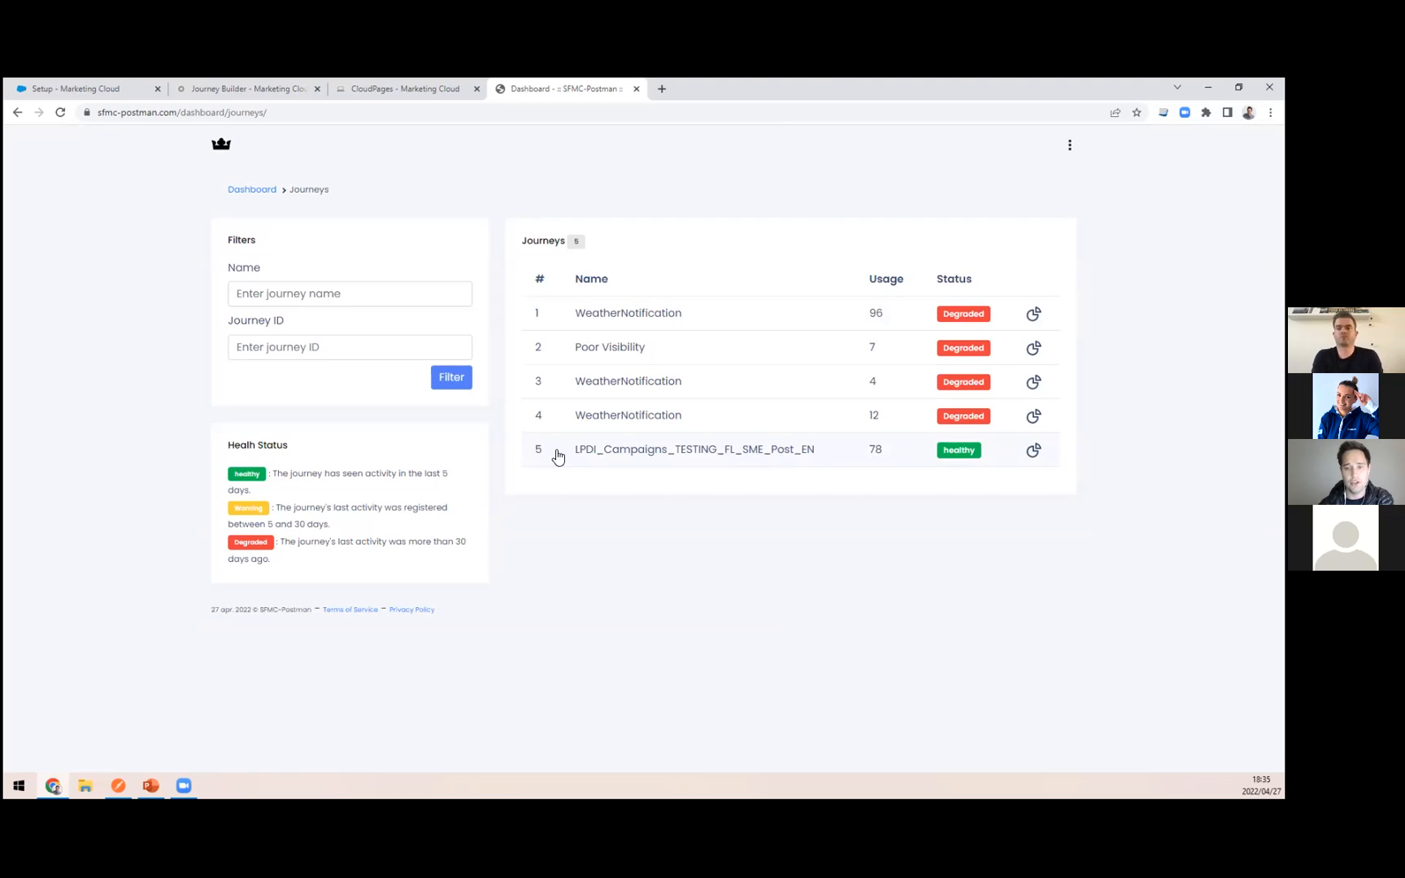
left_click(831, 455)
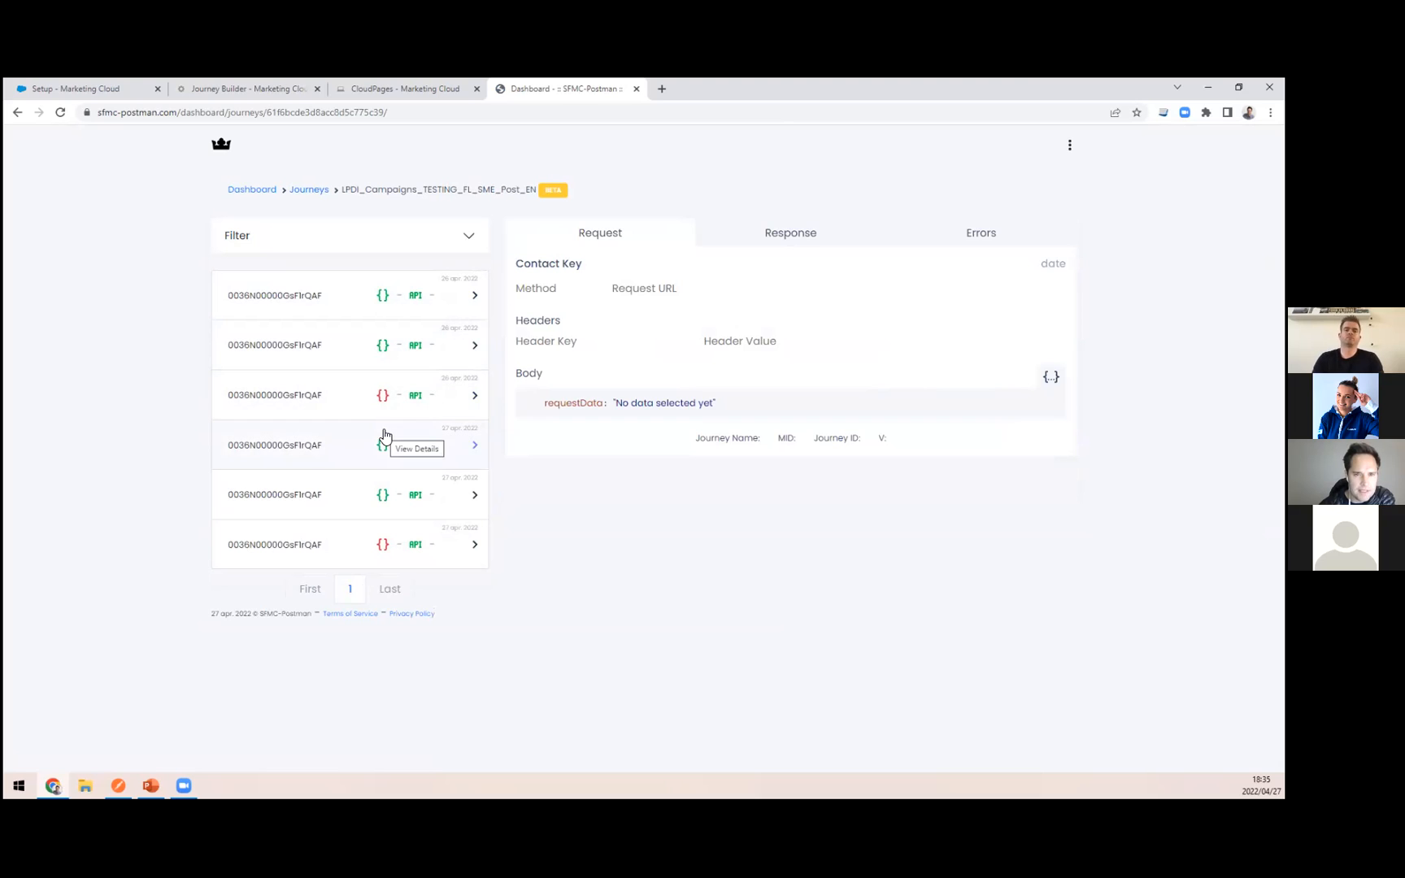
Step: Compare the activities on the Journey Builder canvas with the 27 April calls in the SFMC-Postman log
left_click(244, 88)
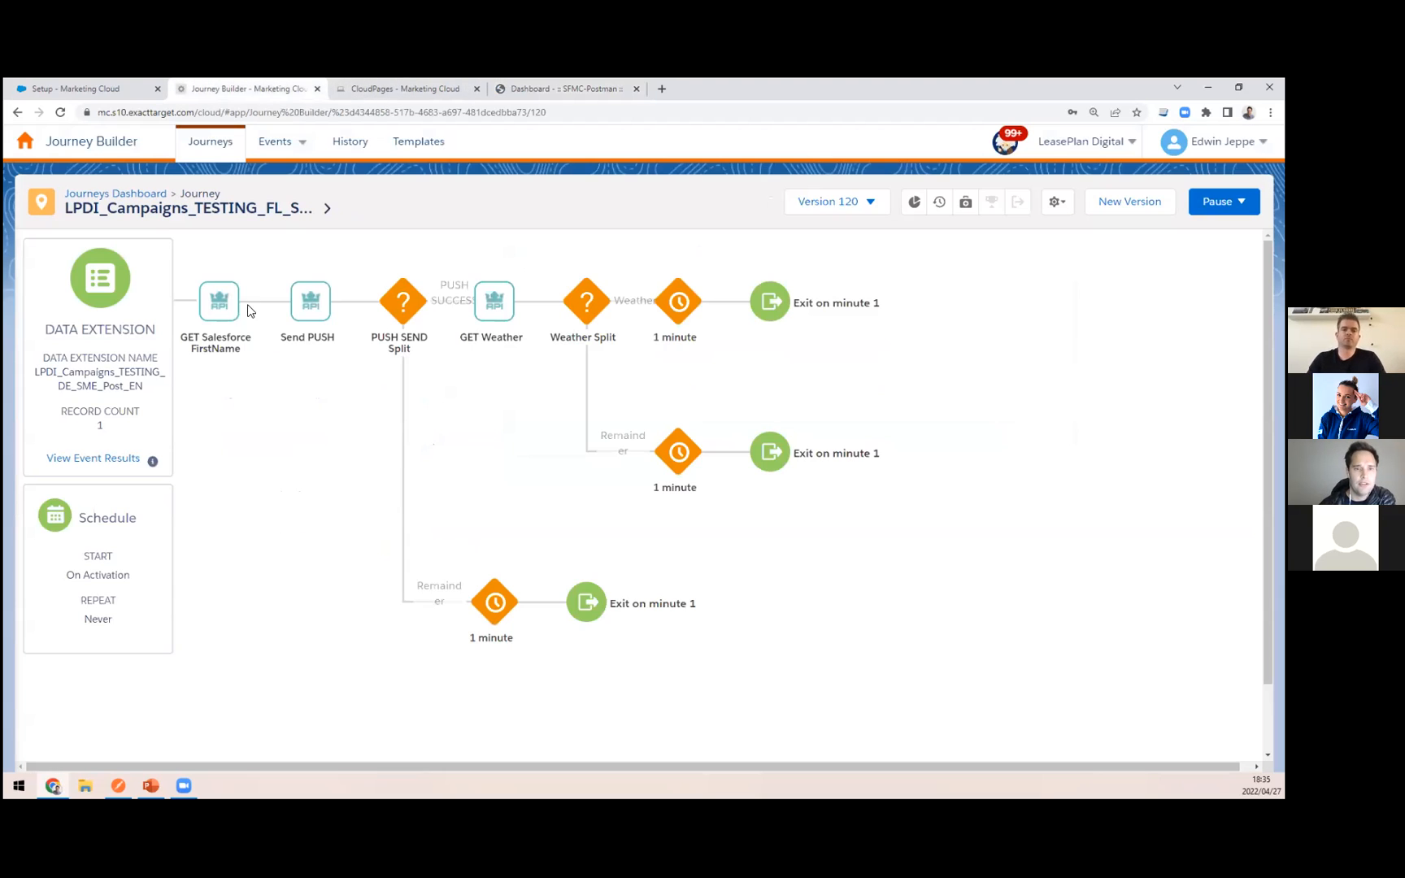
left_click(589, 87)
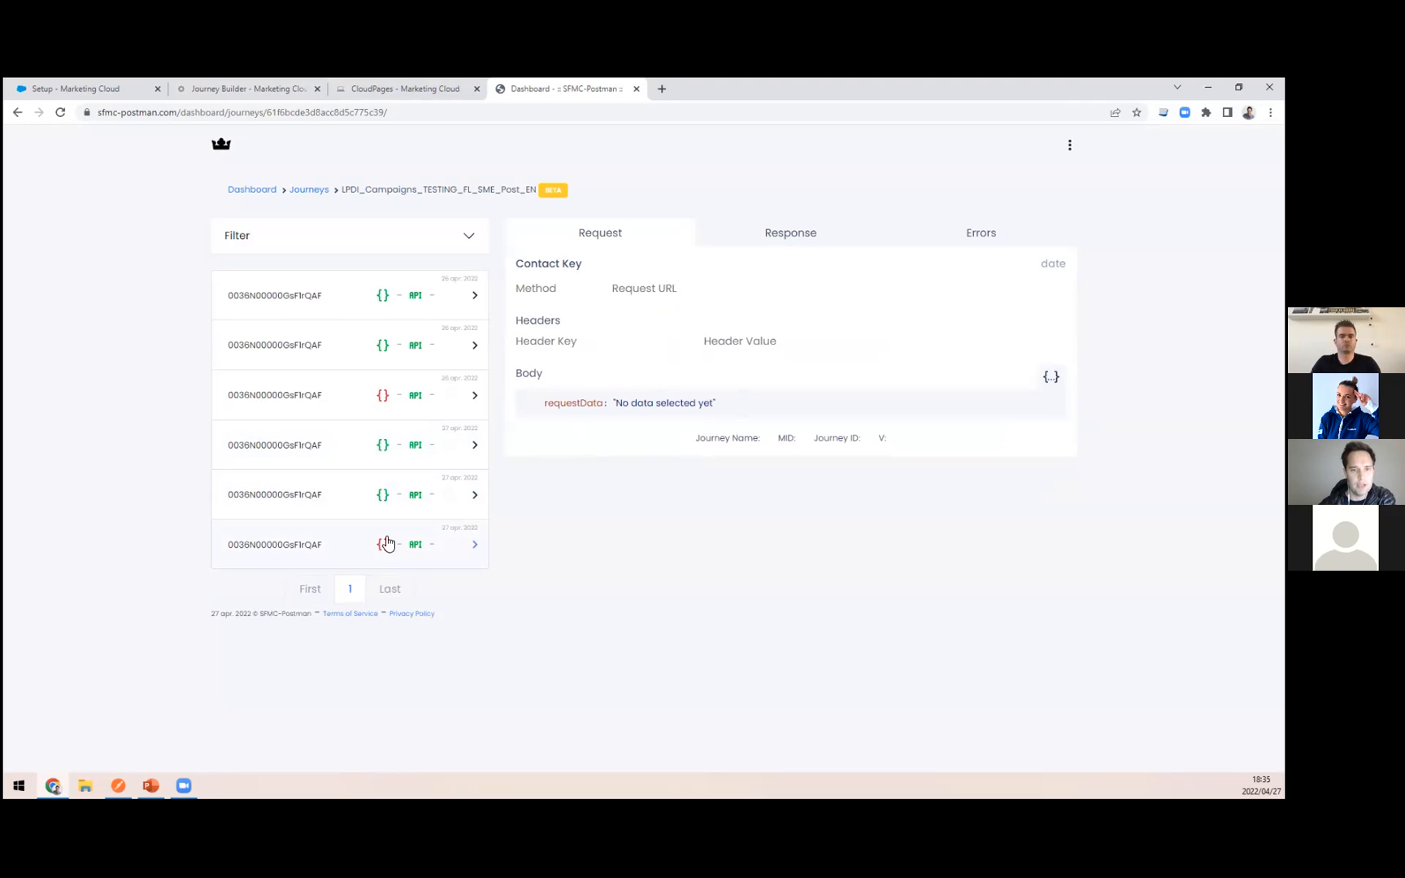
mouse_move(388, 555)
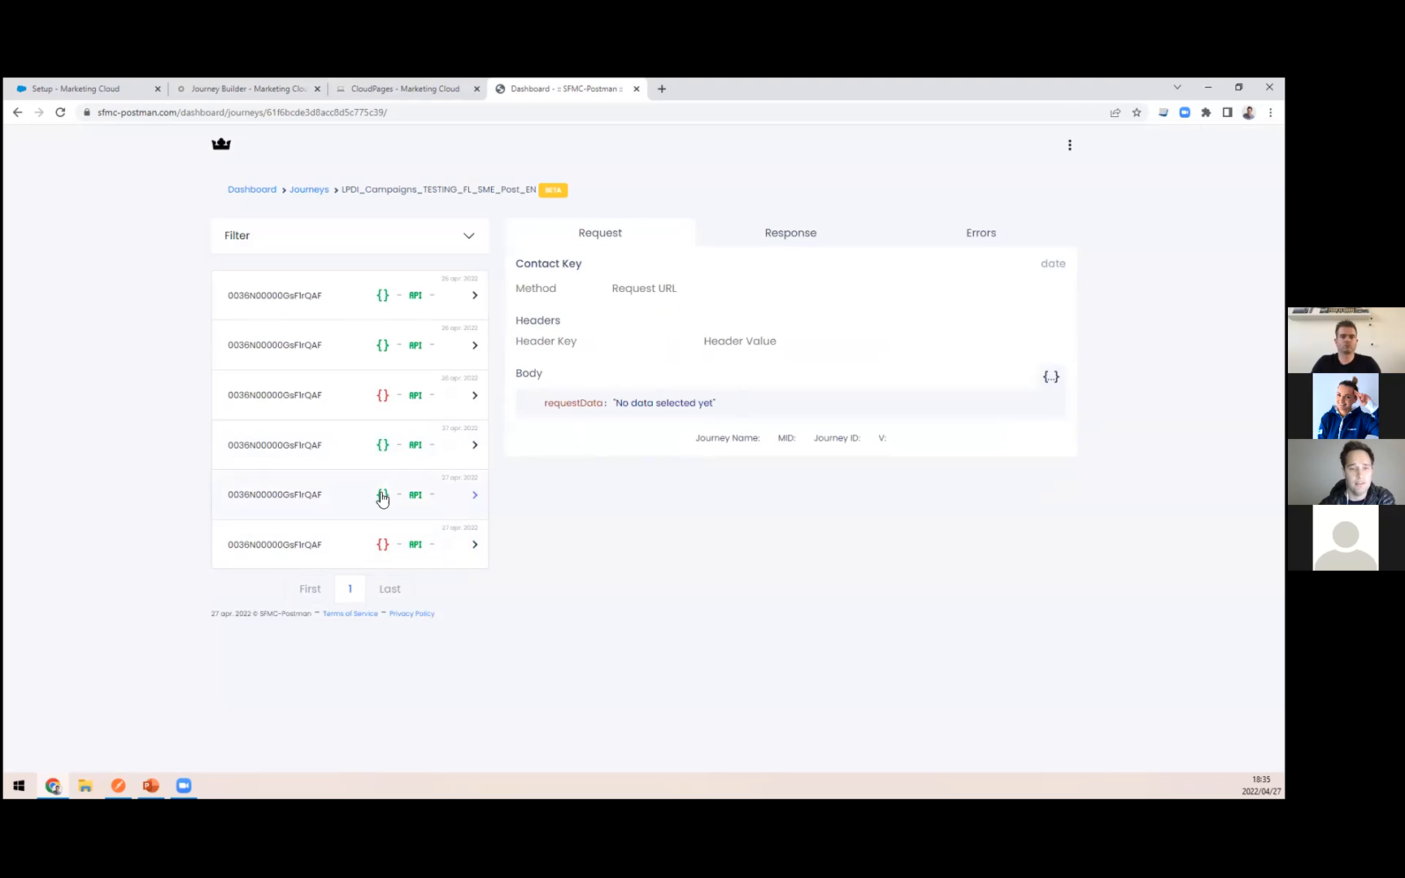
Step: Open the first 27 April call, which fetches the Salesforce first name, and view its response, errors and request
left_click(393, 446)
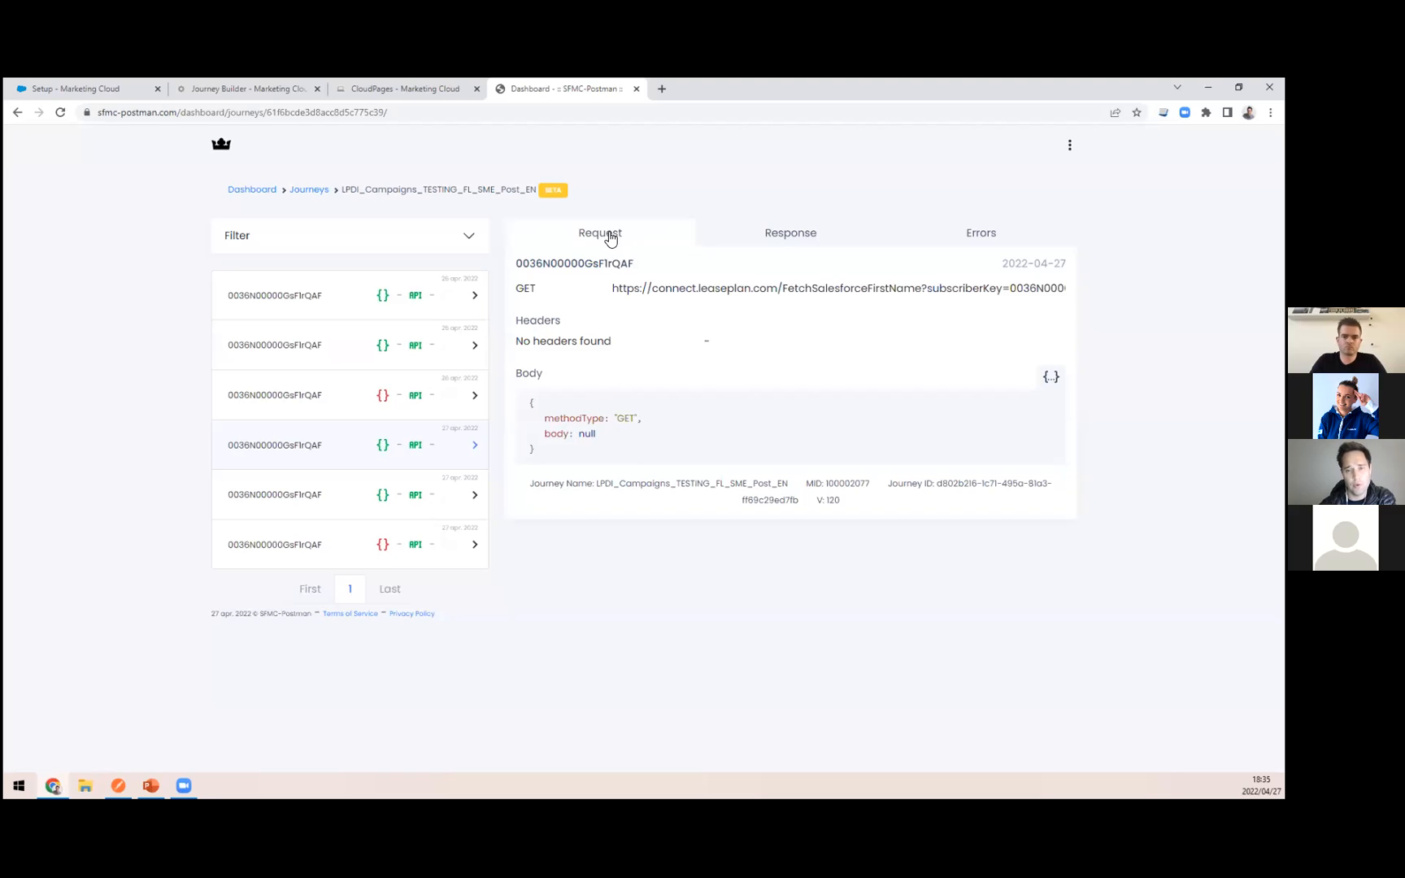
left_click(787, 233)
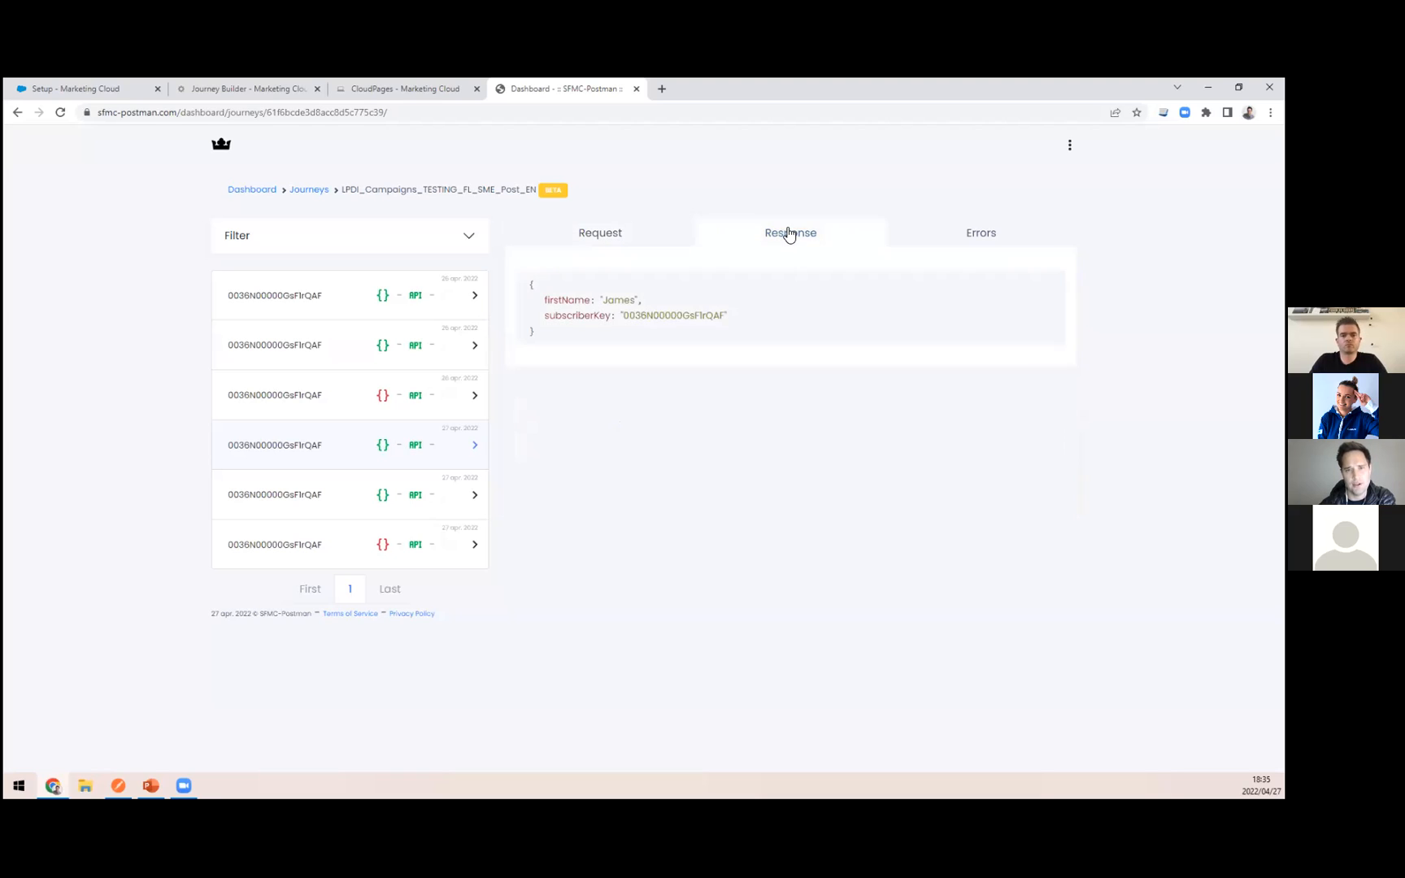
left_click(997, 236)
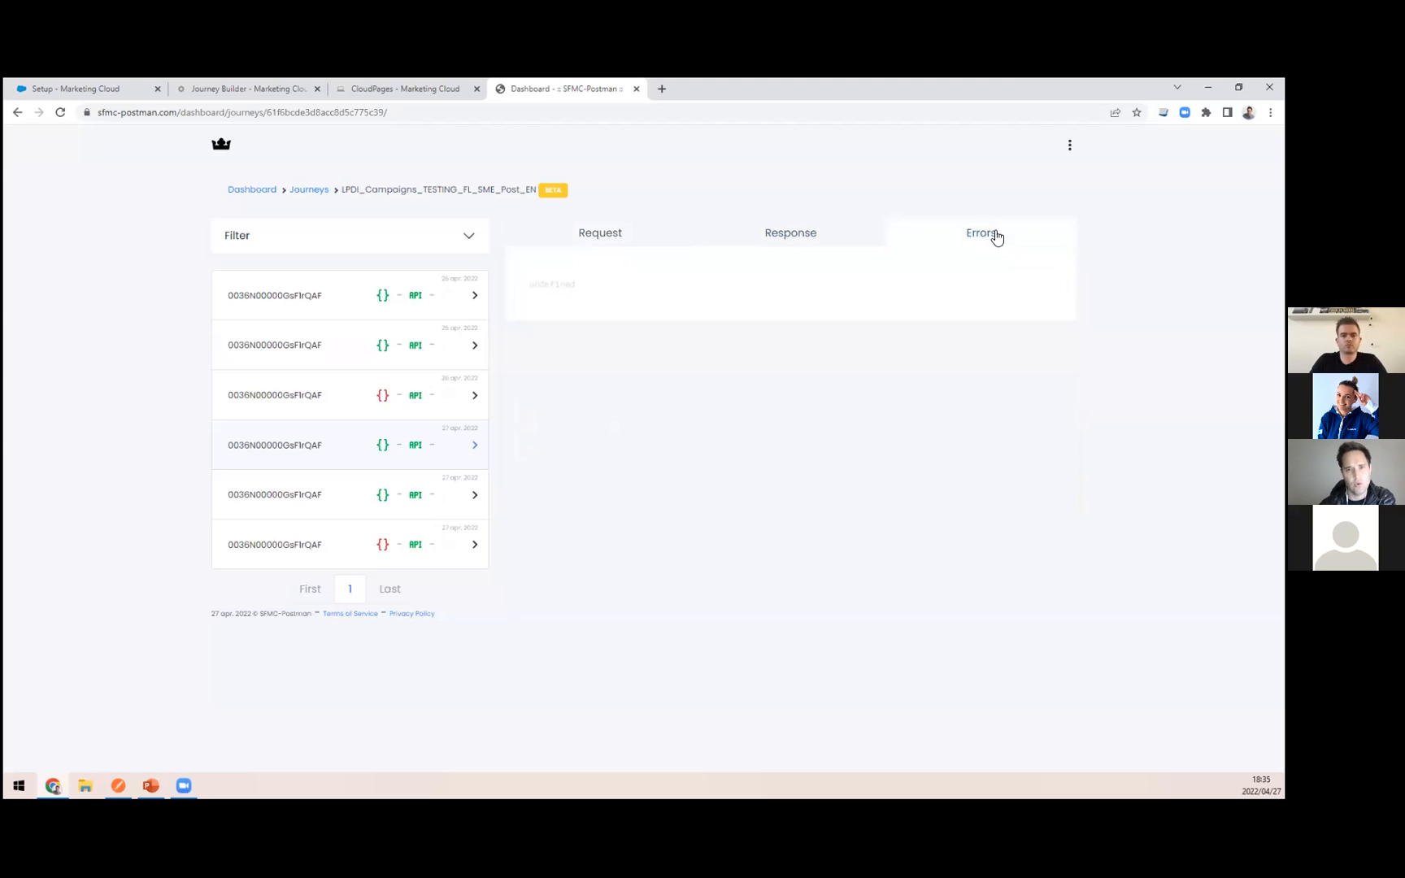
left_click(587, 242)
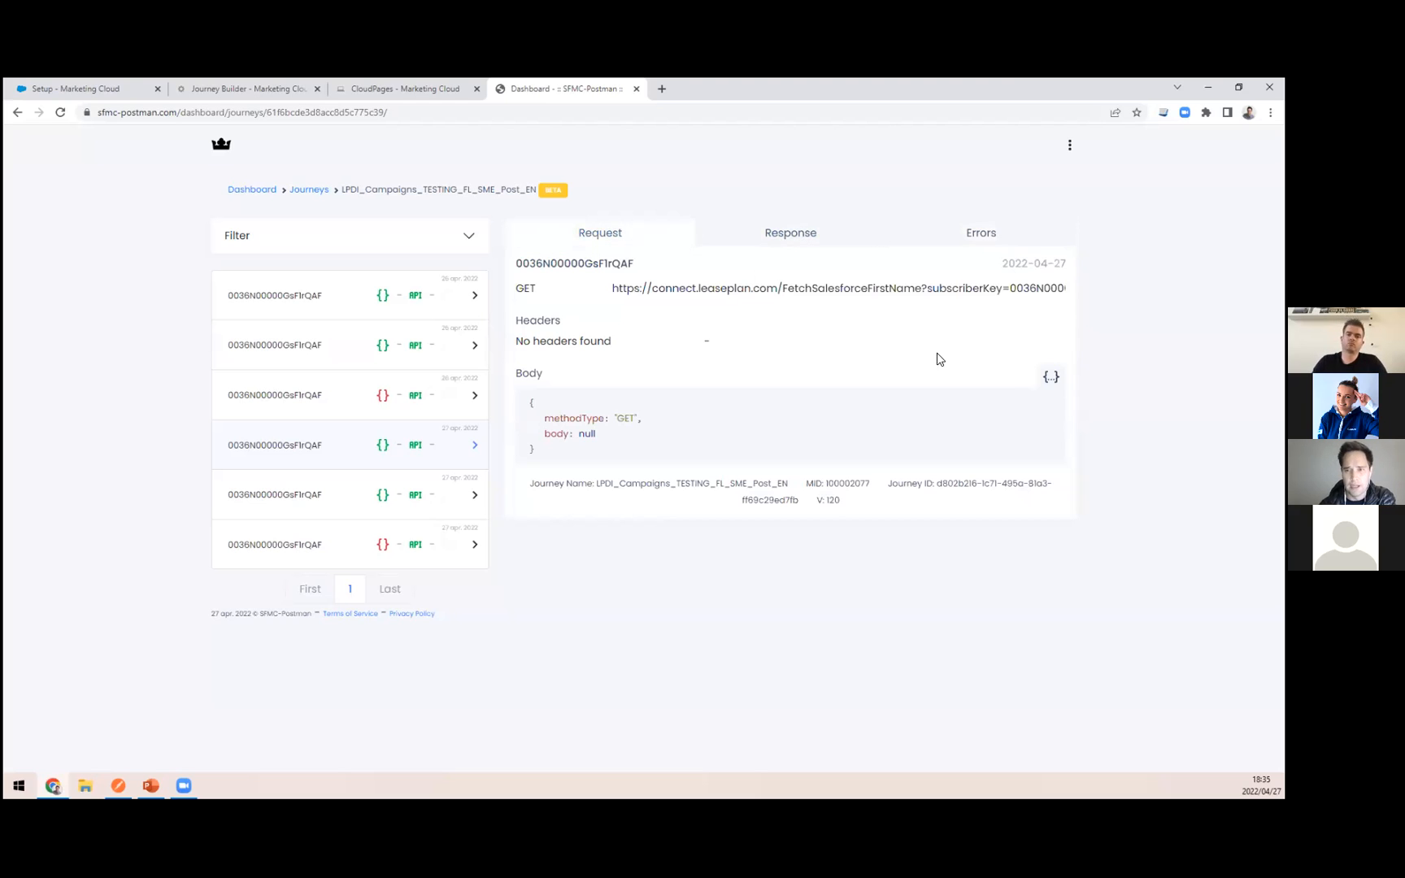
Step: Expand the first-name call's full request body, highlight logData and read through the arguments, URL and journey version
left_click(1054, 377)
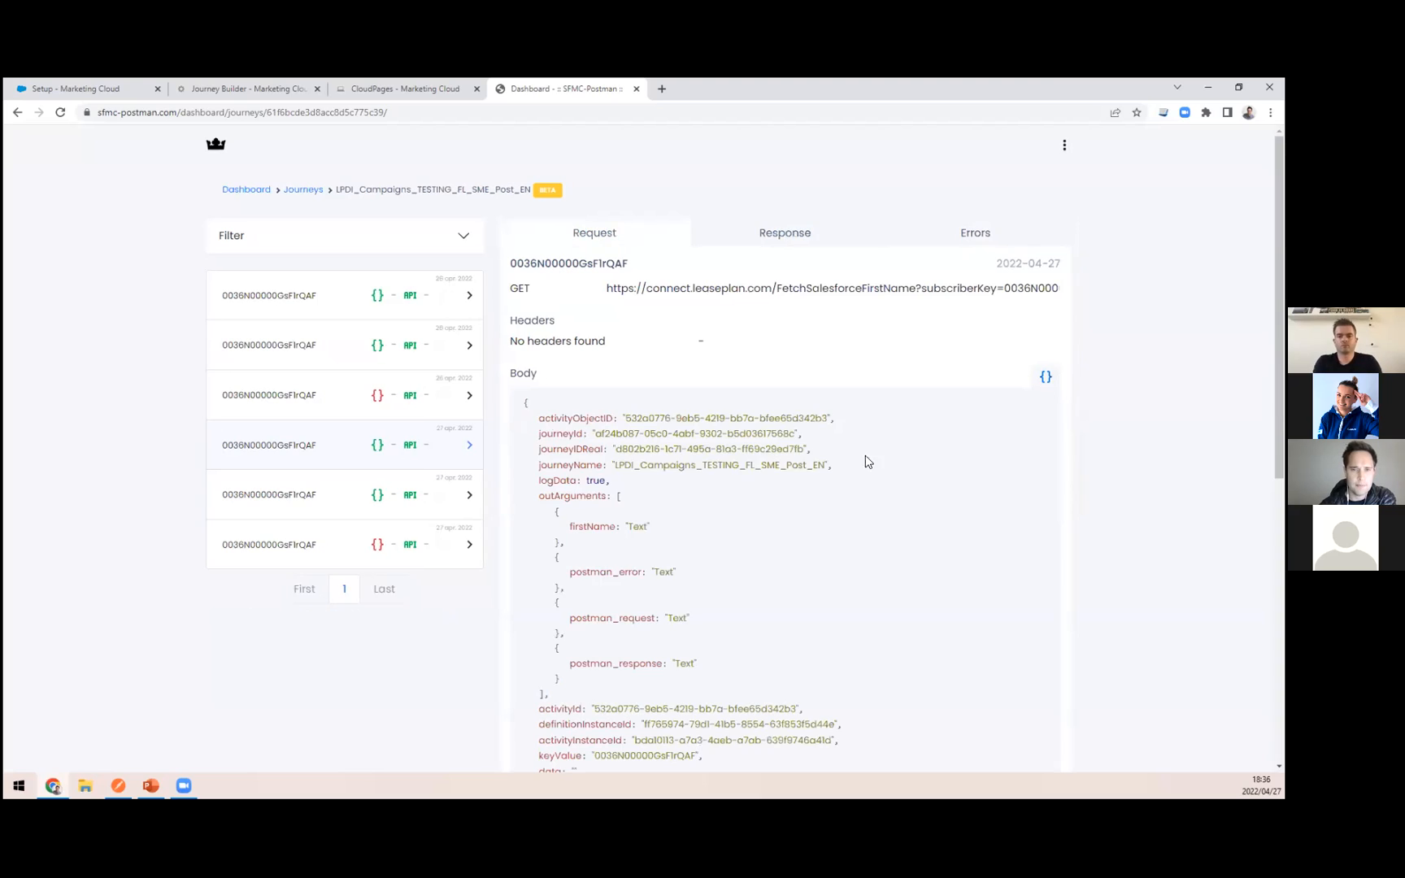
scroll(543, 416, "down", 2)
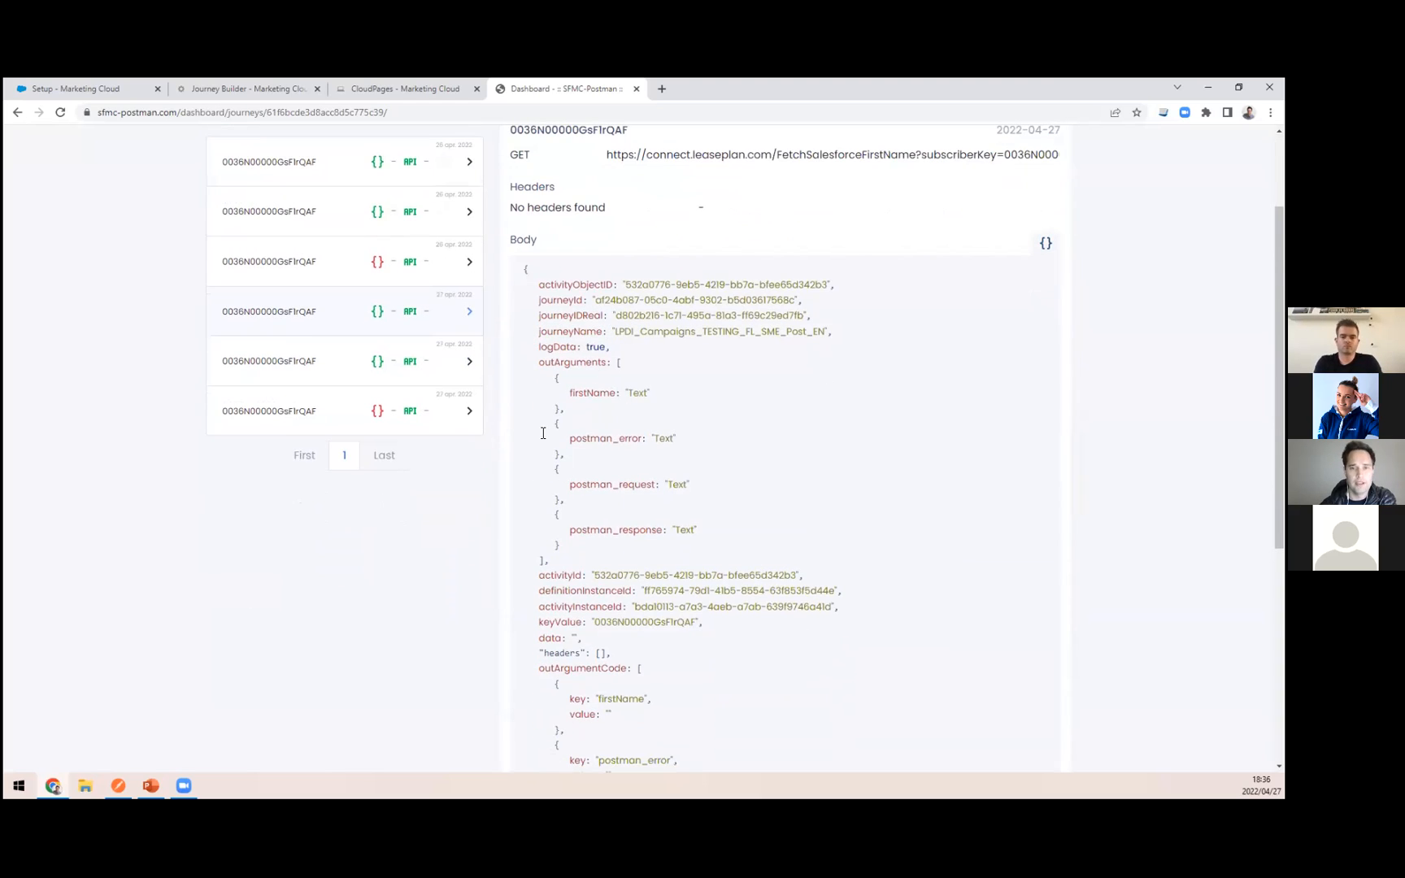
scroll(539, 508, "down", 1)
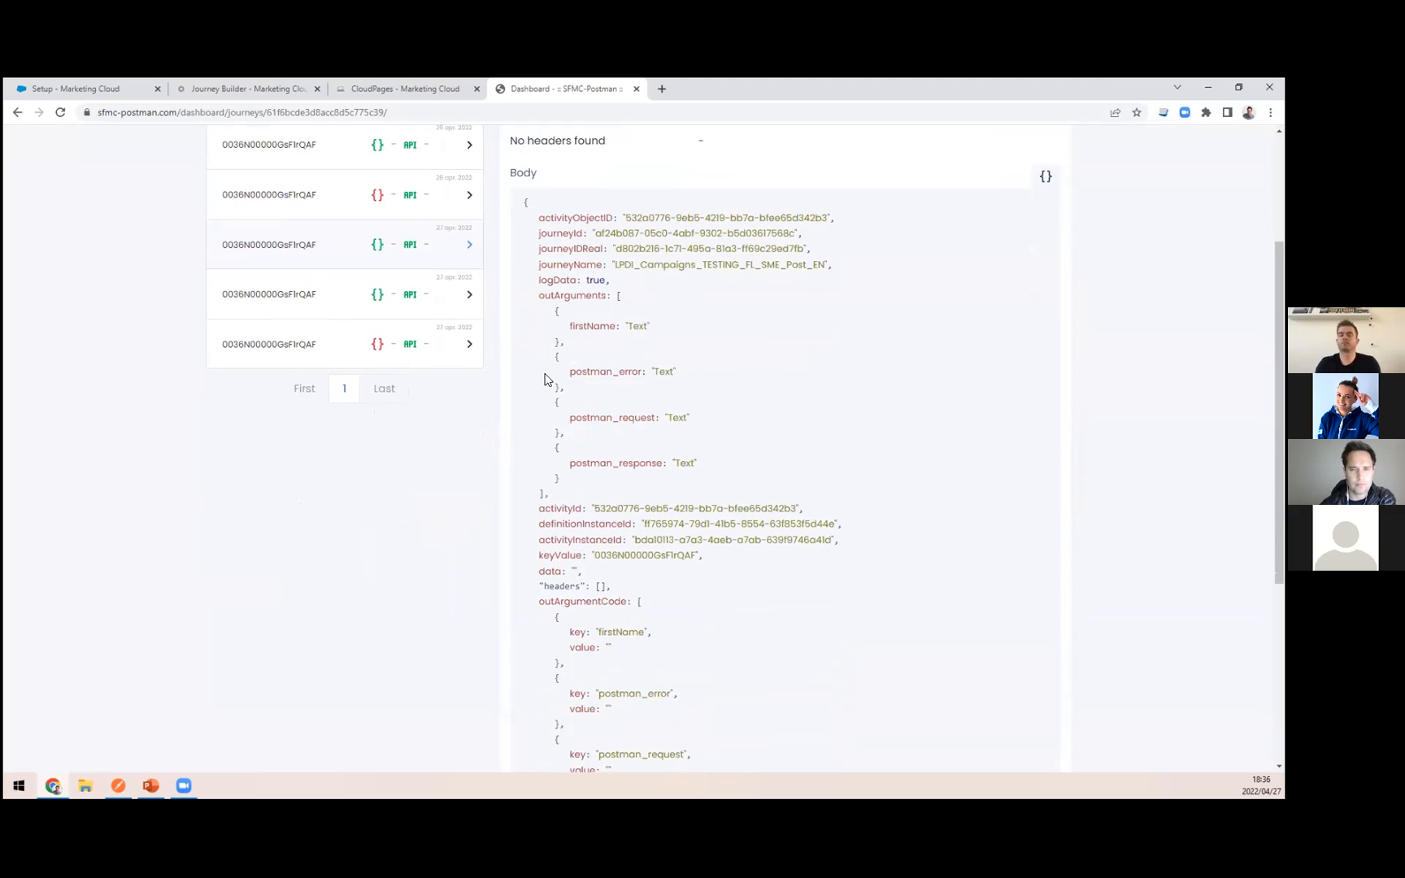
left_click_drag(539, 280, 594, 277)
left_click(622, 308)
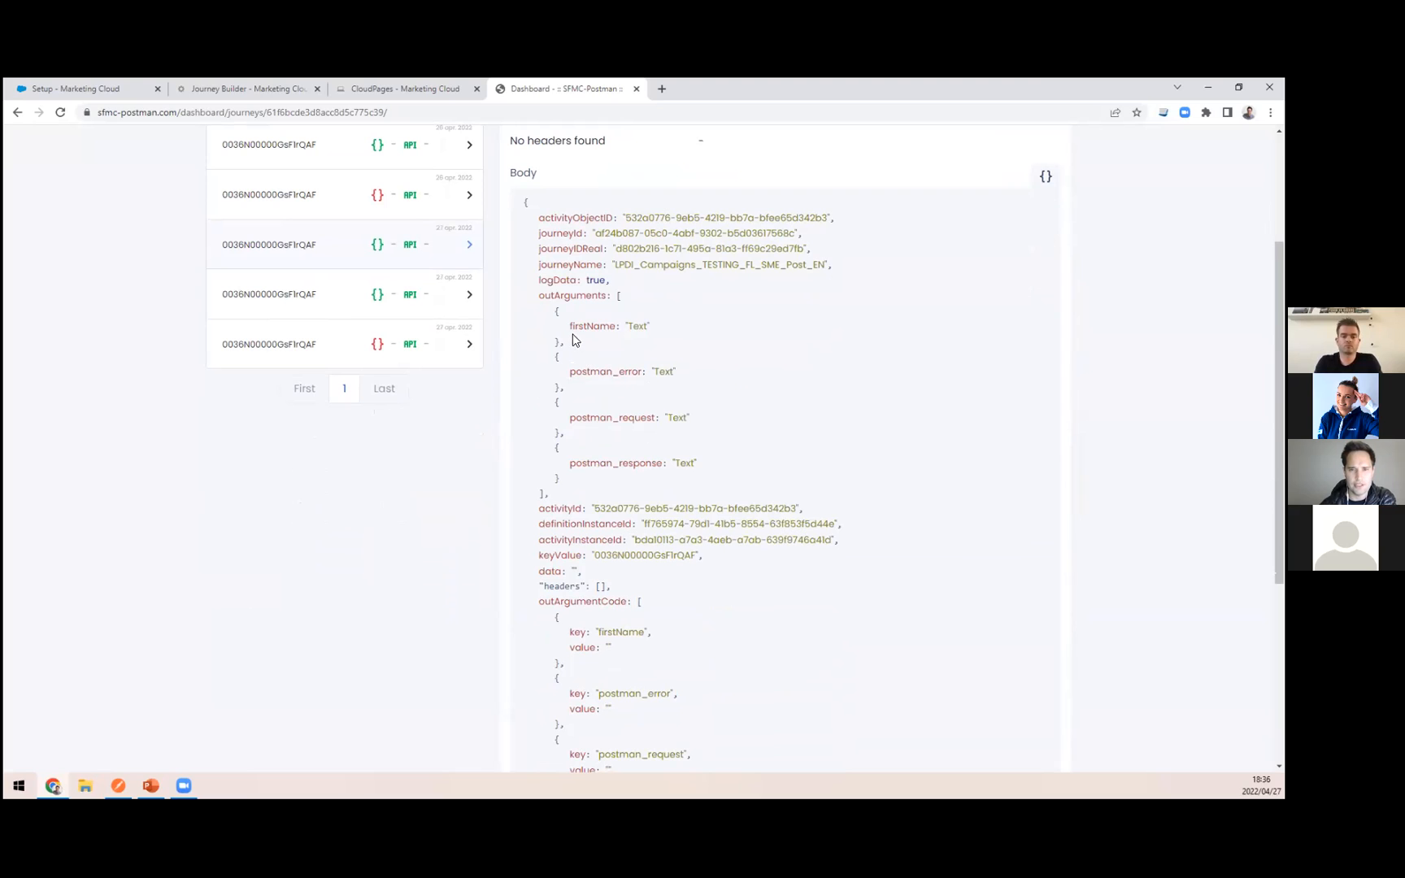
scroll(574, 269, "down", 3)
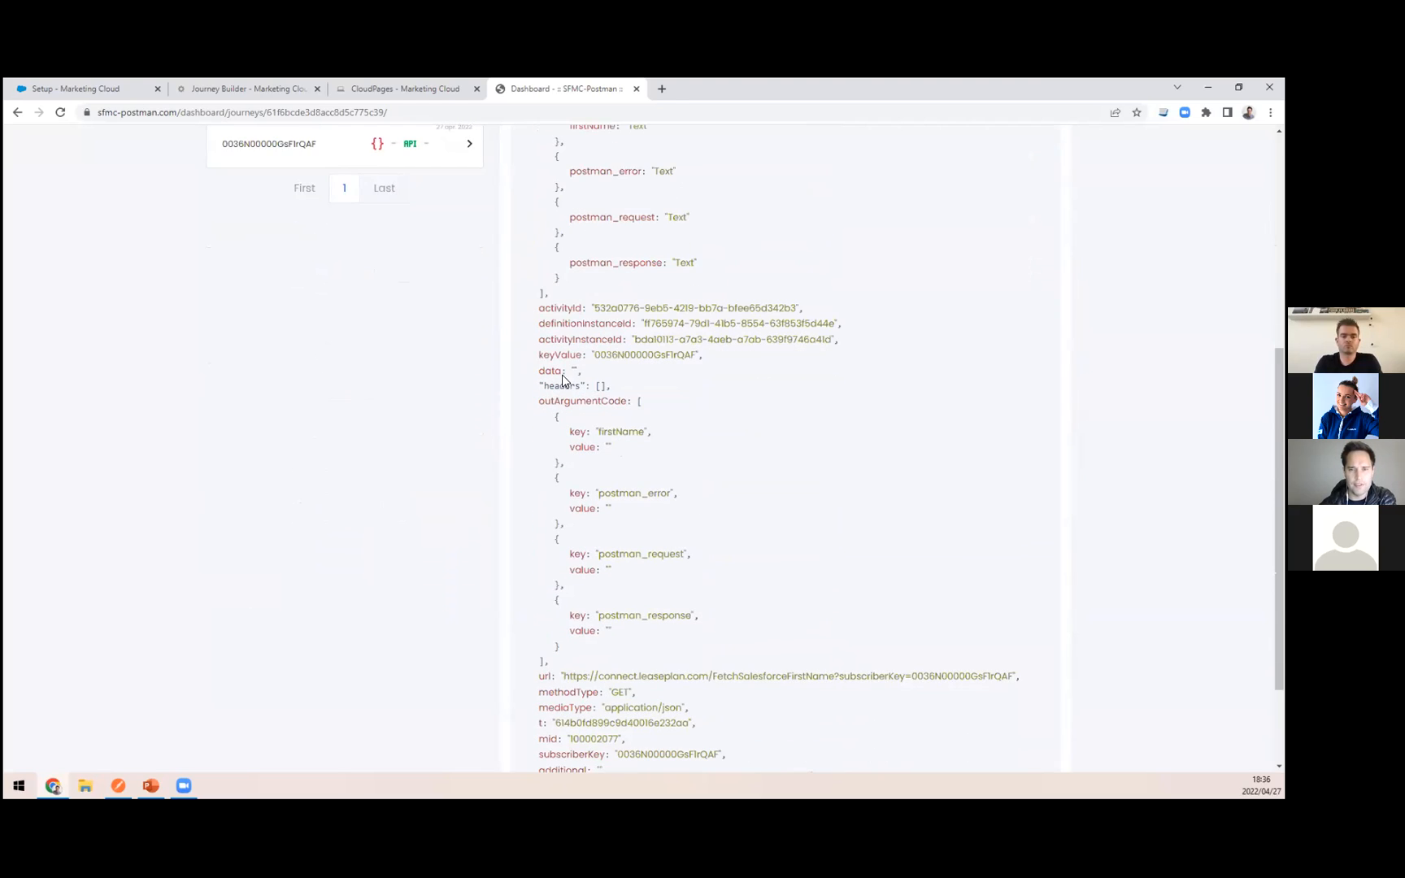
scroll(581, 424, "down", 2)
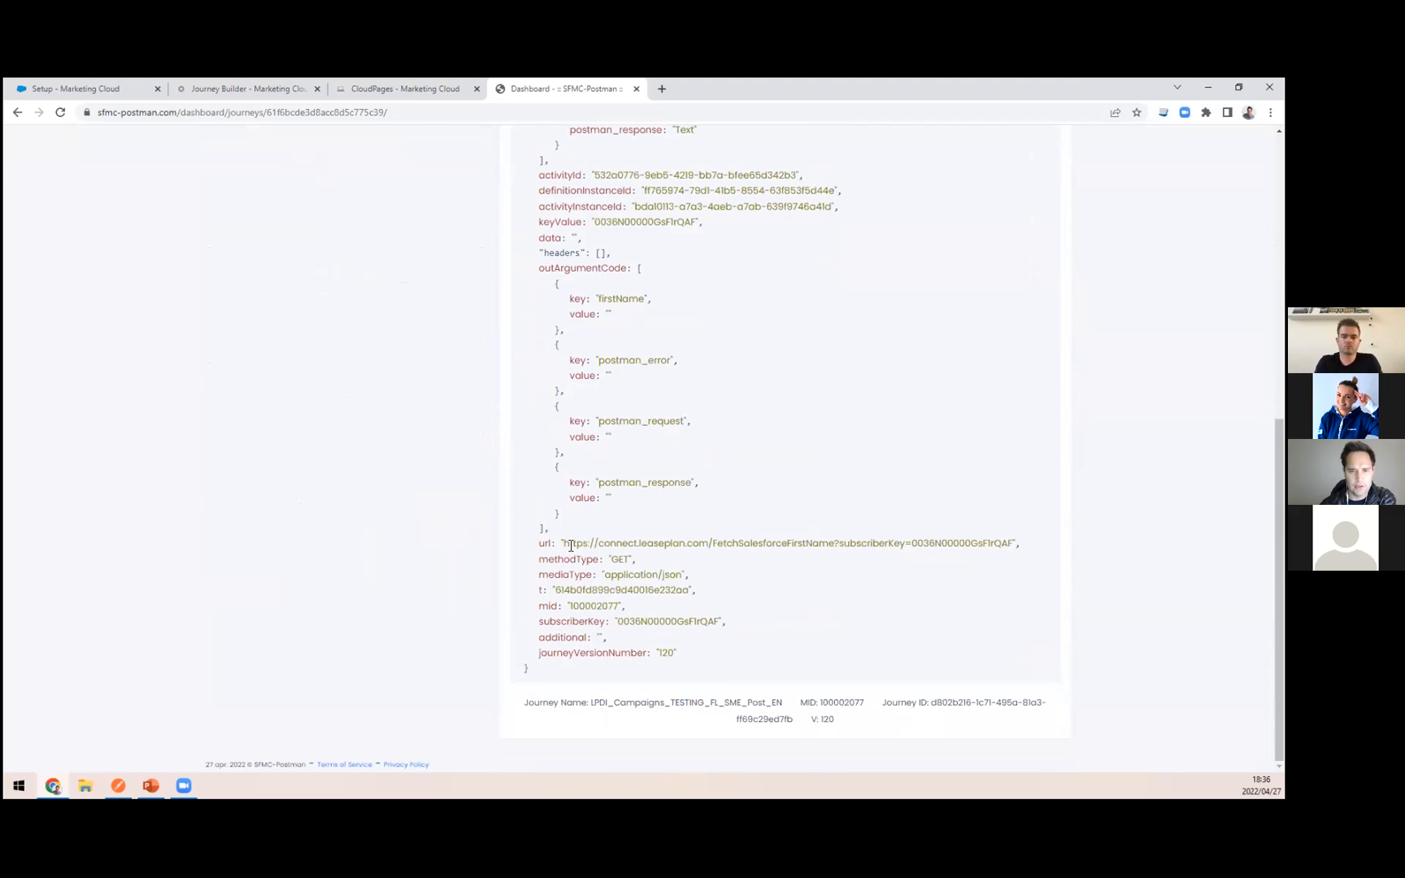
scroll(471, 480, "up", 8)
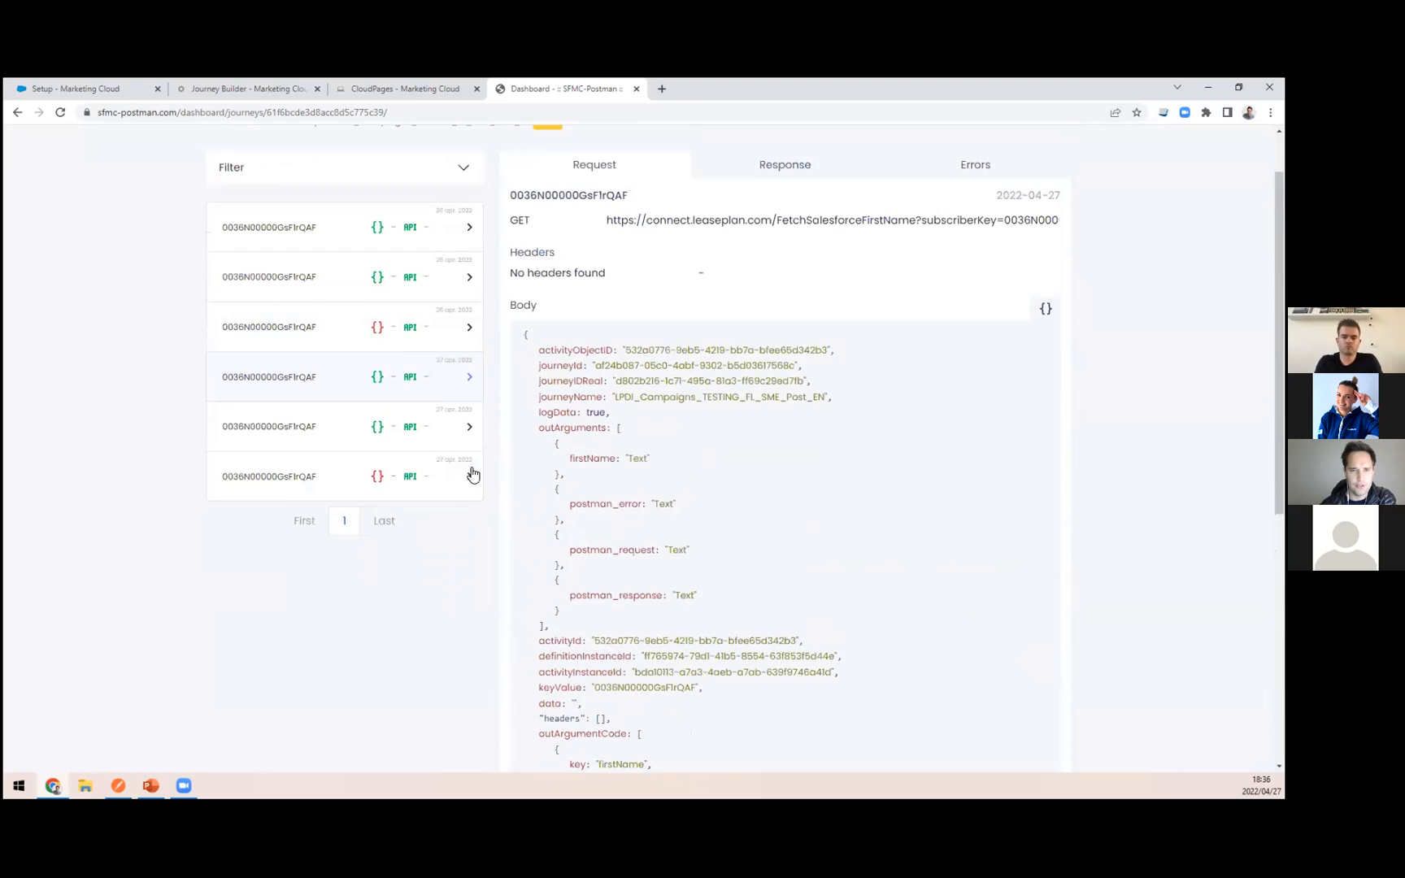
Step: Open the logged push notification call to fcm.googleapis.com, view its response and highlight the returned values
left_click(331, 505)
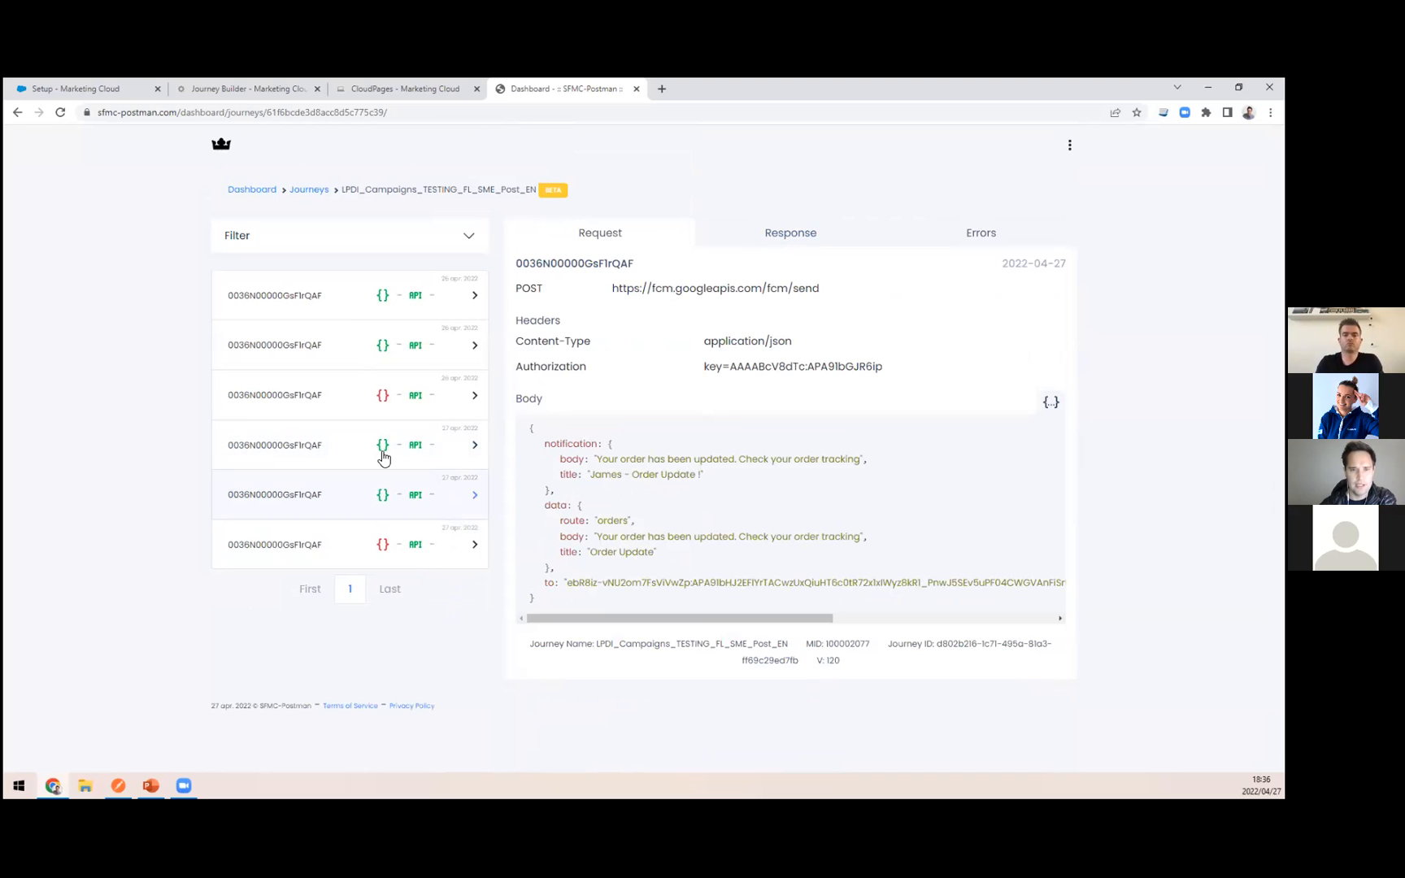
left_click(809, 236)
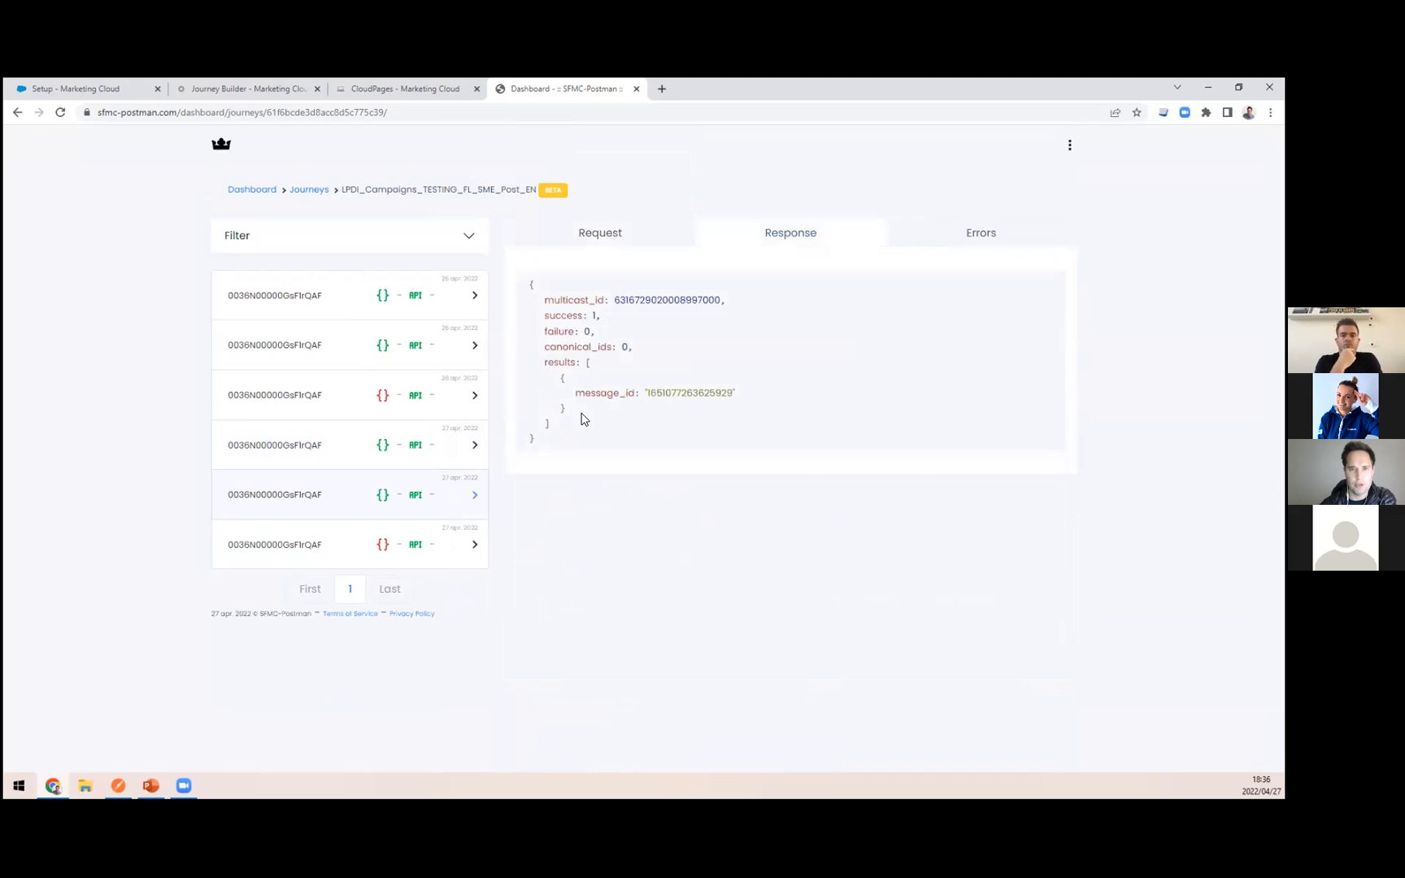
left_click_drag(548, 434, 508, 319)
left_click(381, 660)
Step: Check the SEND PUSH response in the Postman app, then return to the logged push response and highlight the success key
left_click(116, 786)
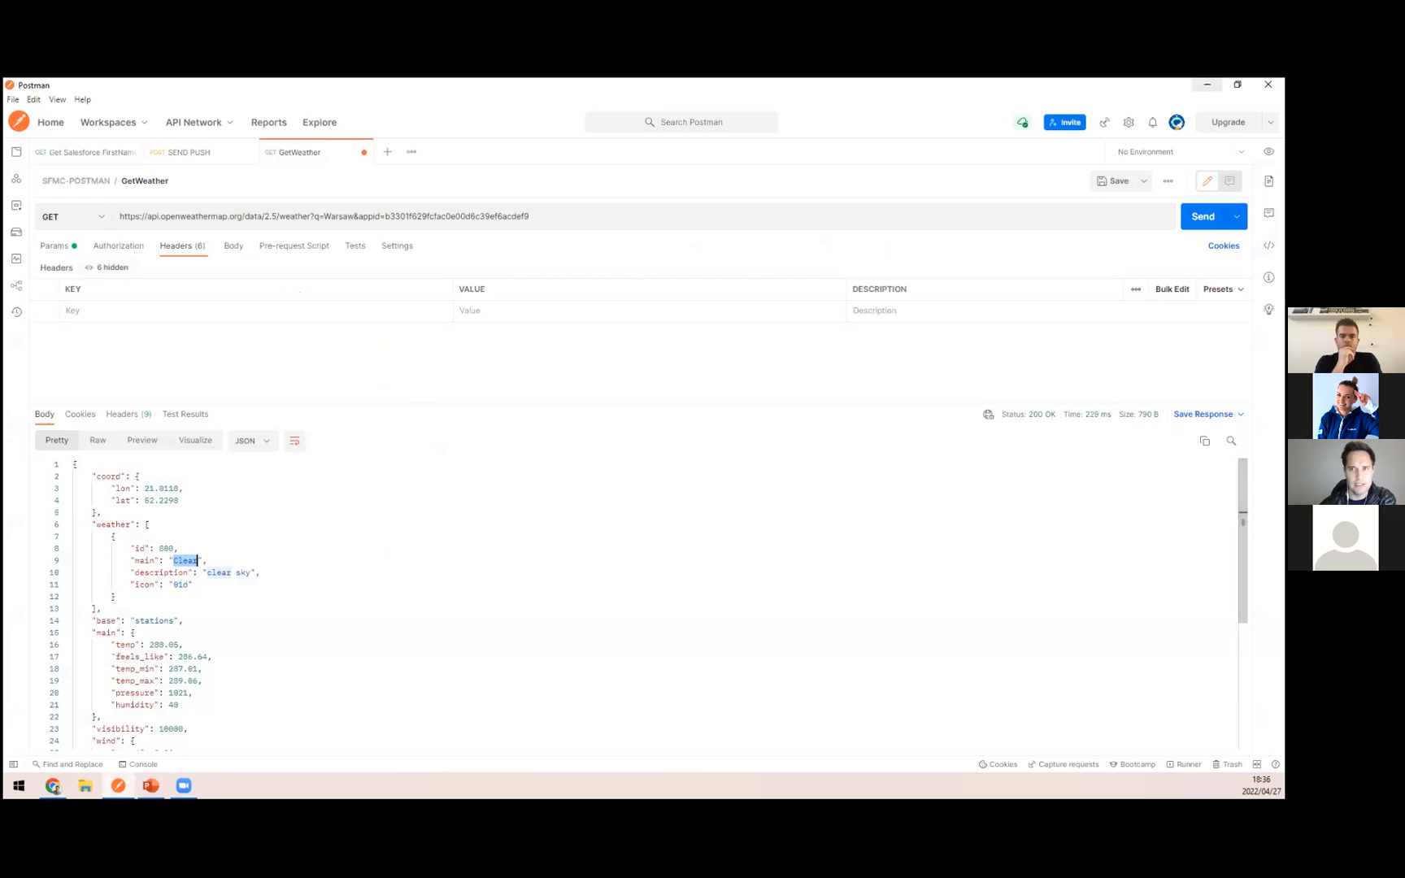
left_click(186, 152)
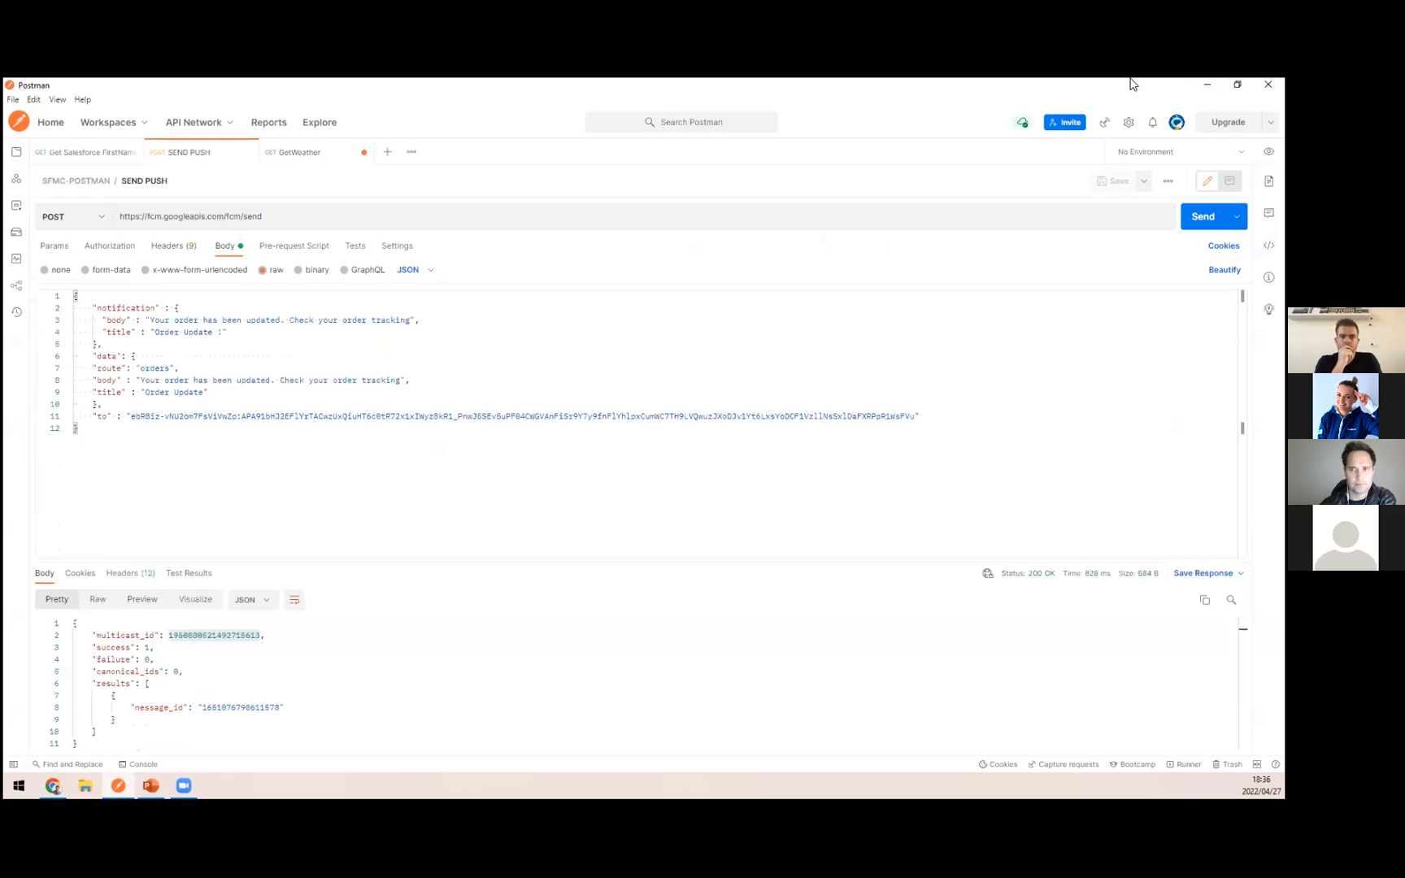
left_click(1208, 85)
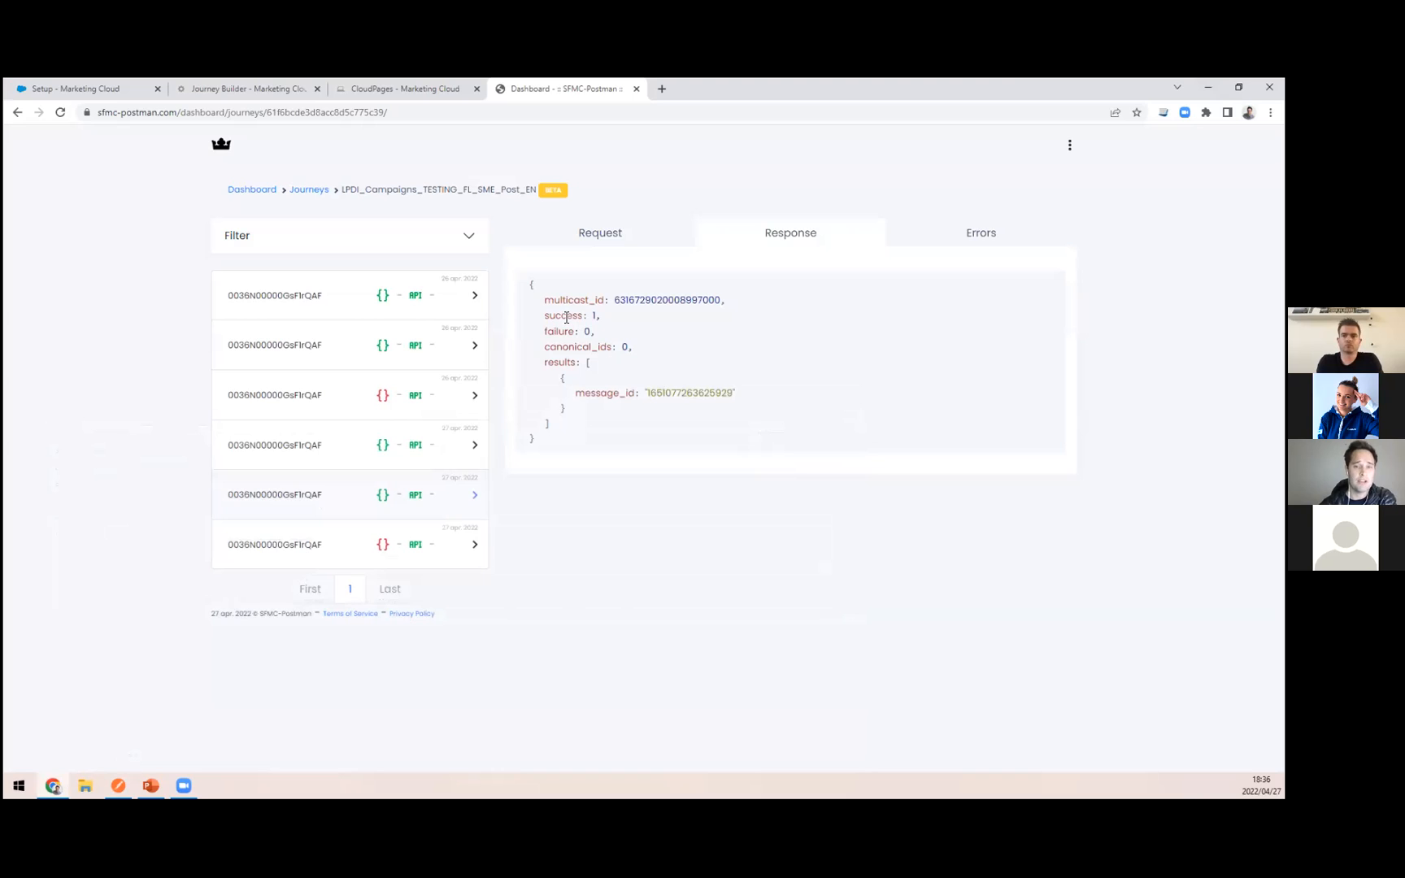
double_click(565, 316)
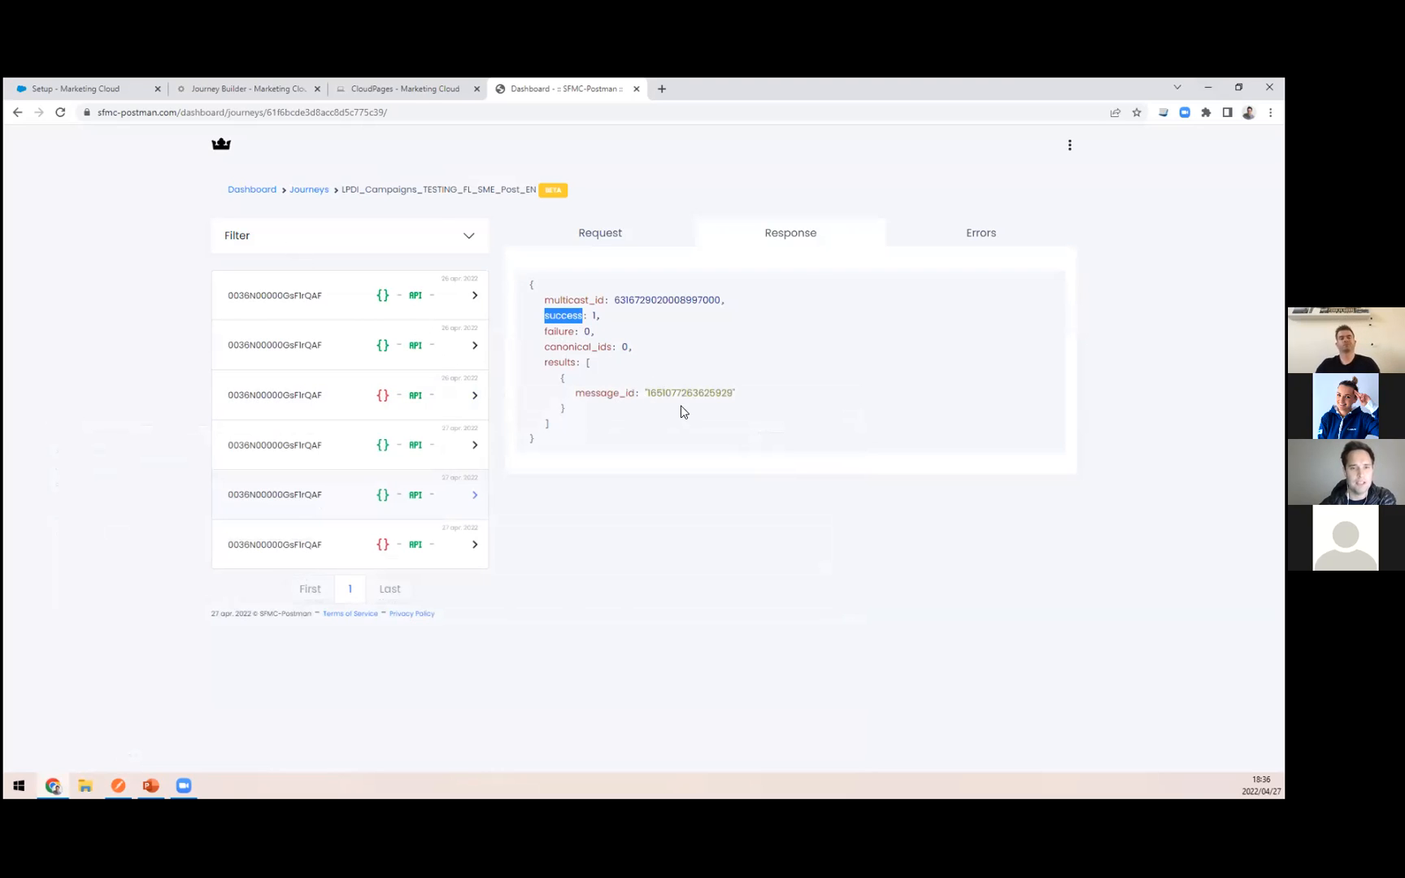
Step: View the request details of the logged 27 April calls, covering the push notification POST and the Salesforce first-name GET
left_click(321, 552)
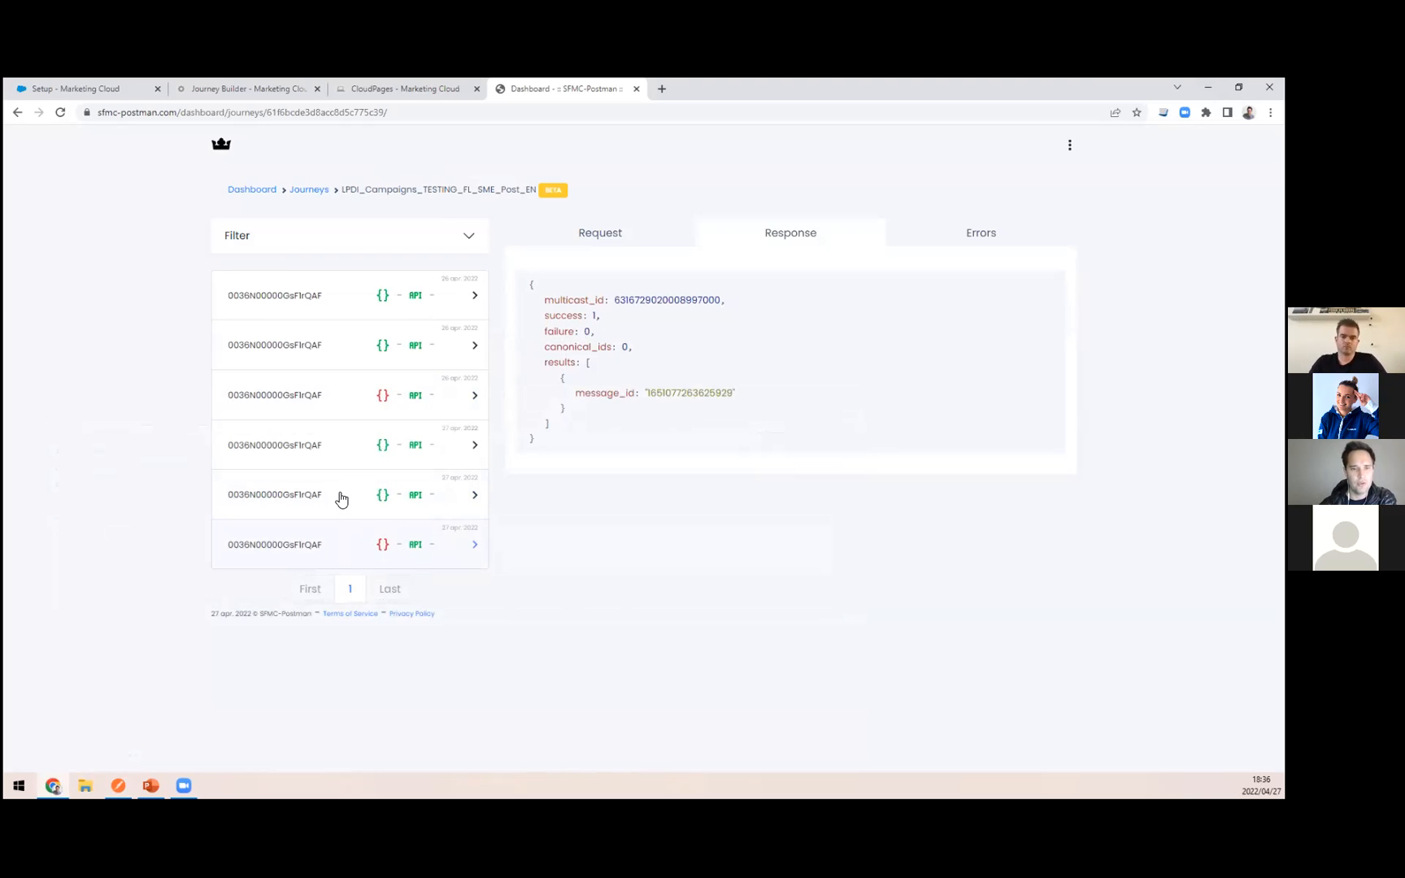
left_click(634, 234)
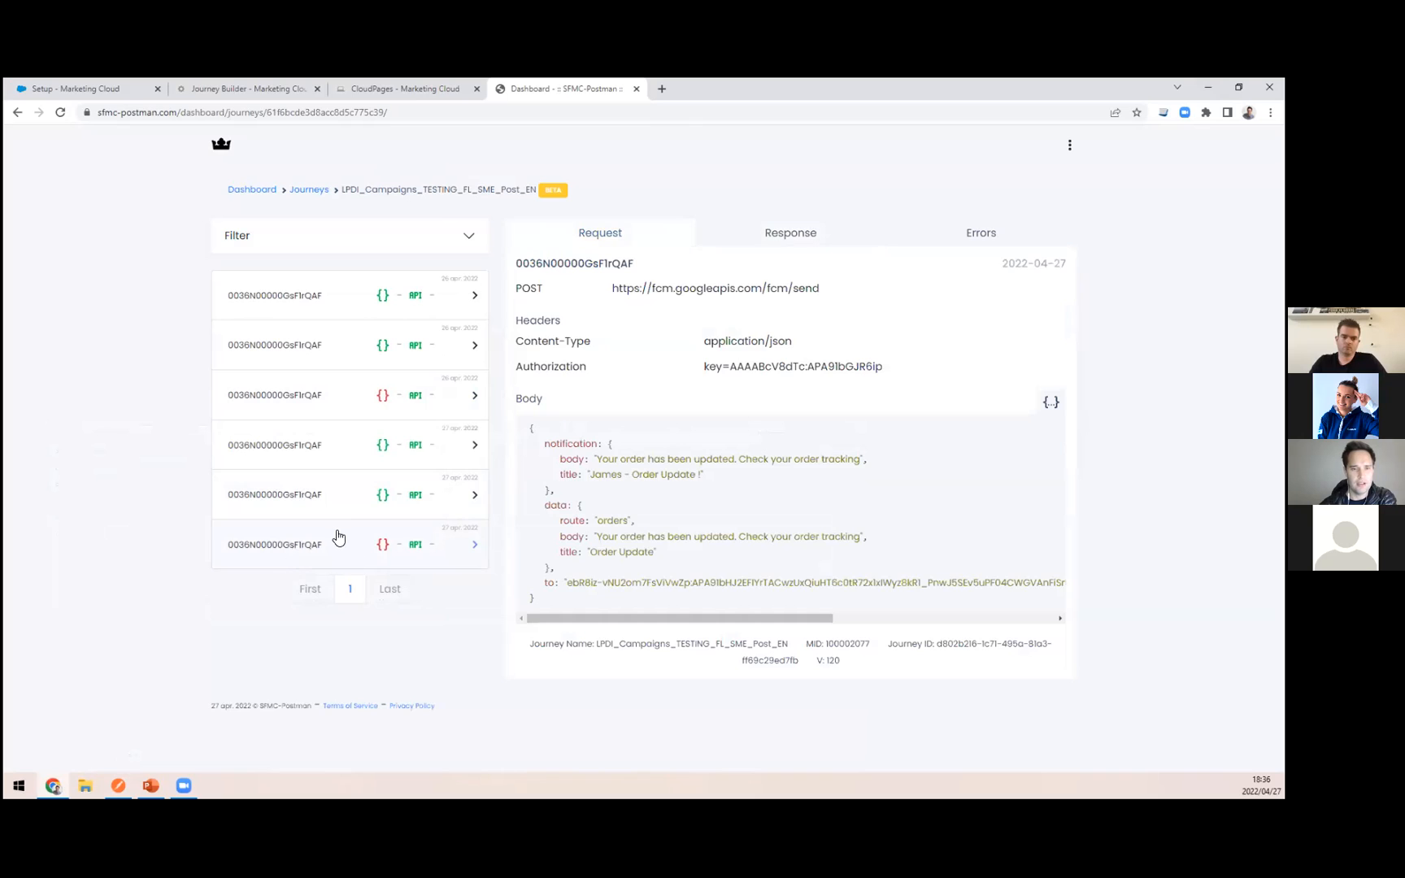
left_click(345, 455)
double_click(353, 544)
left_click(364, 547)
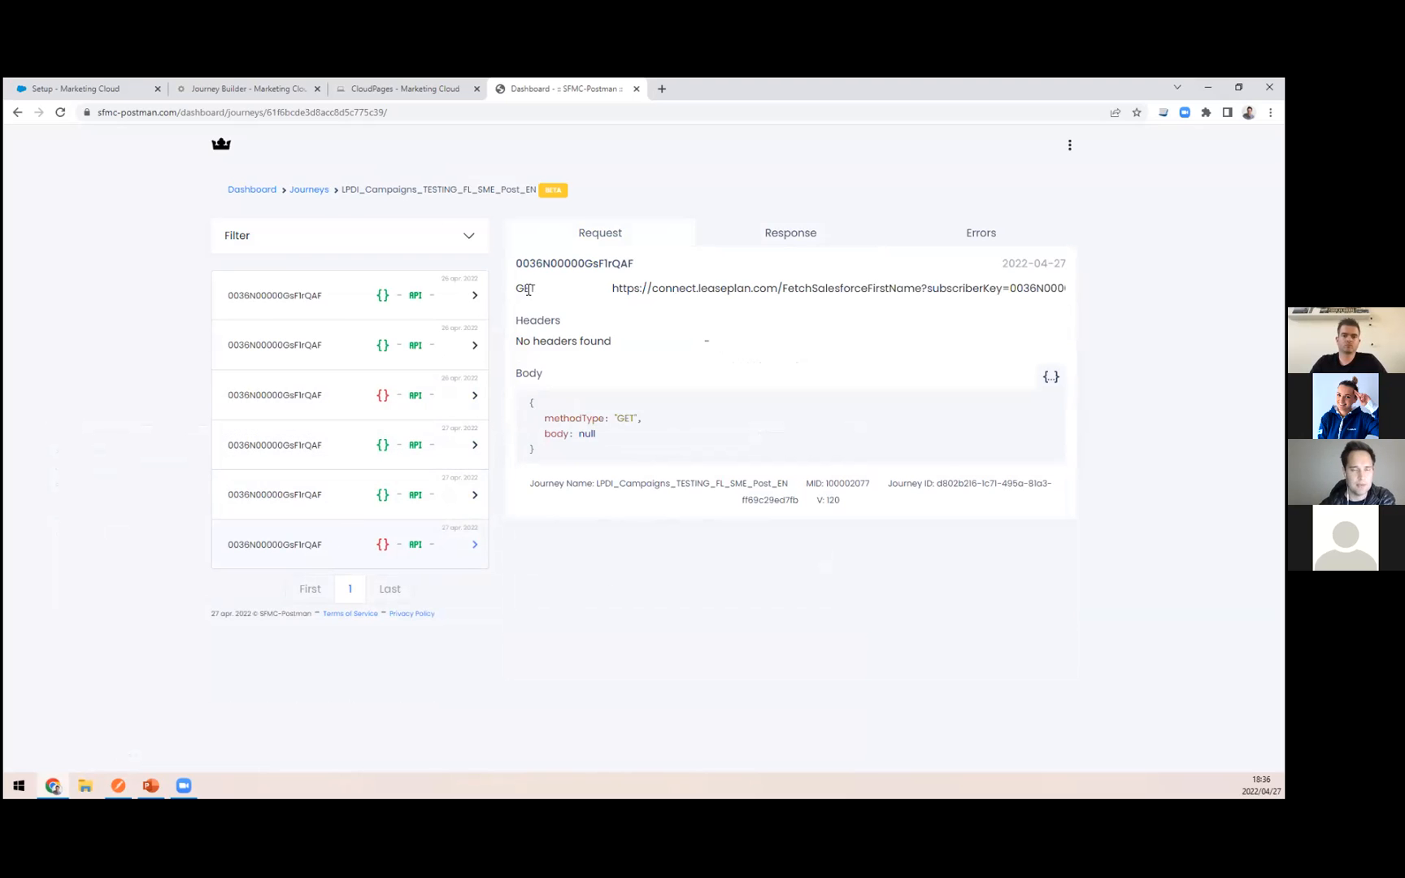
Step: Glance at the journey in Journey Builder, return to the SFMC-Postman dashboard and expand the filter options for the logged calls
left_click(248, 89)
left_click(548, 85)
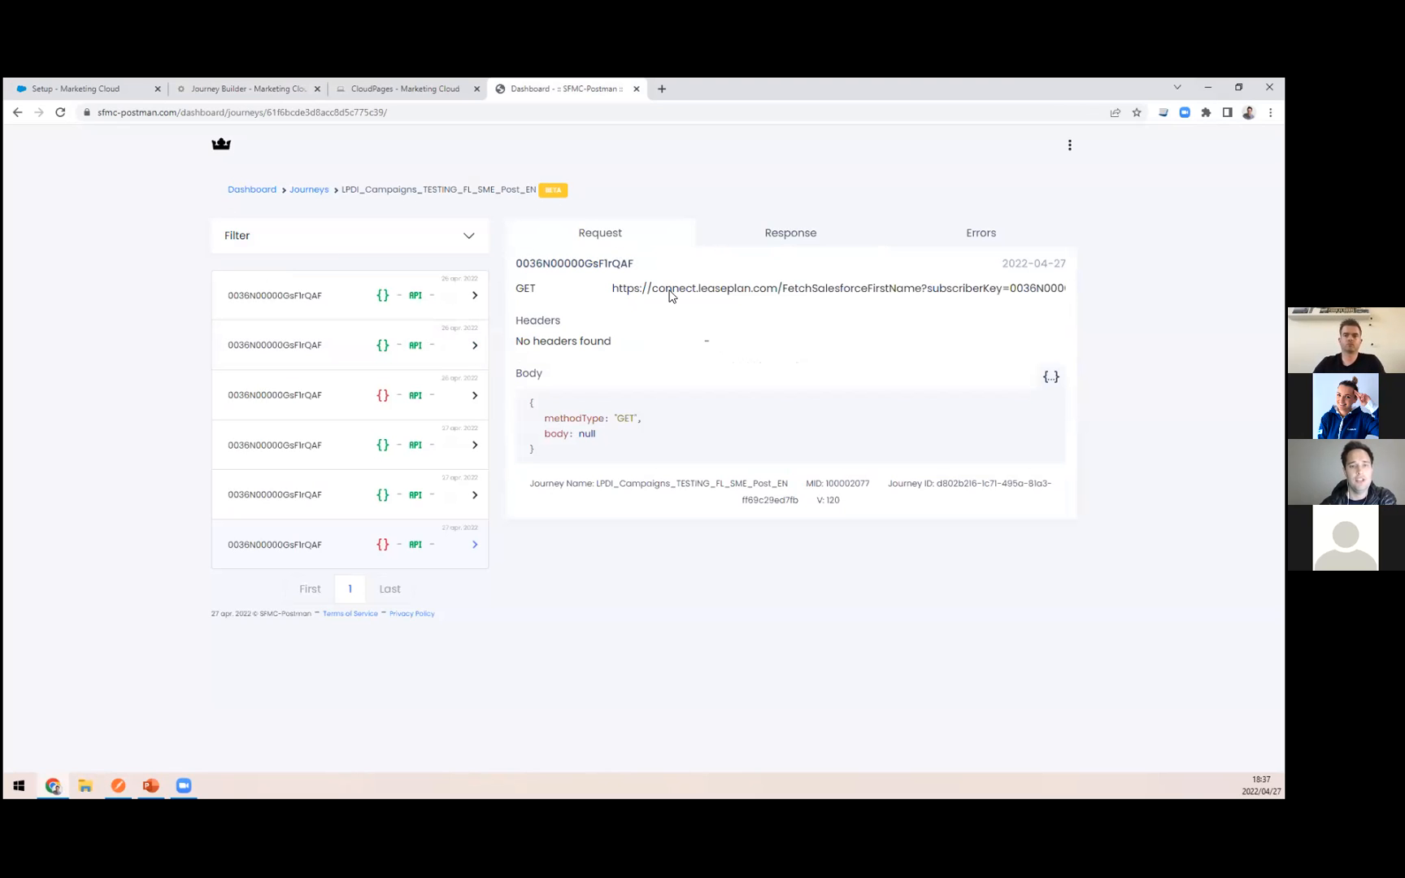
left_click(460, 238)
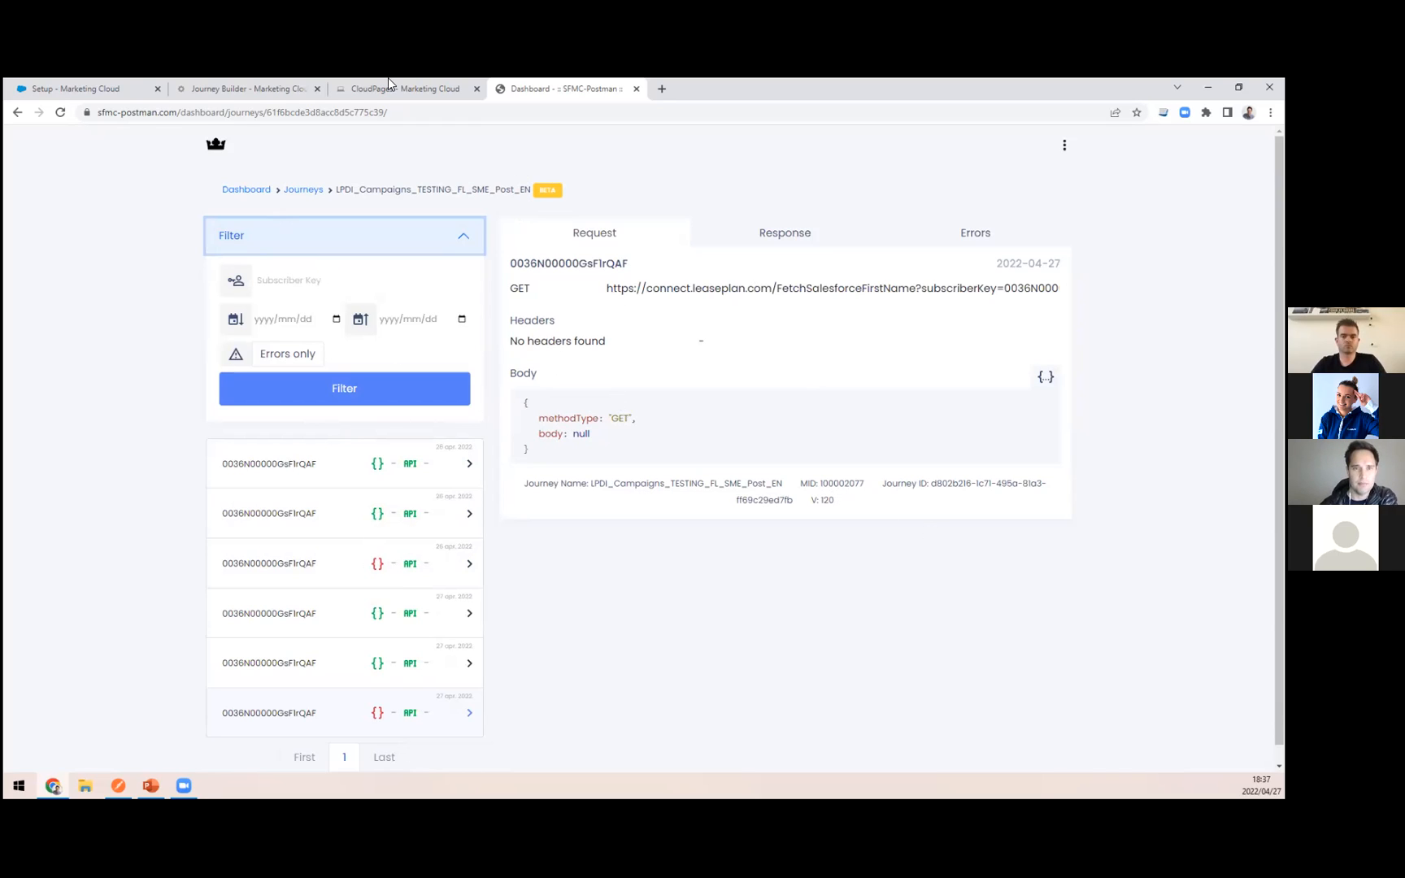
Step: Switch to Journey Builder and inspect how contacts move through the activities and splits of journey version 120
left_click(270, 84)
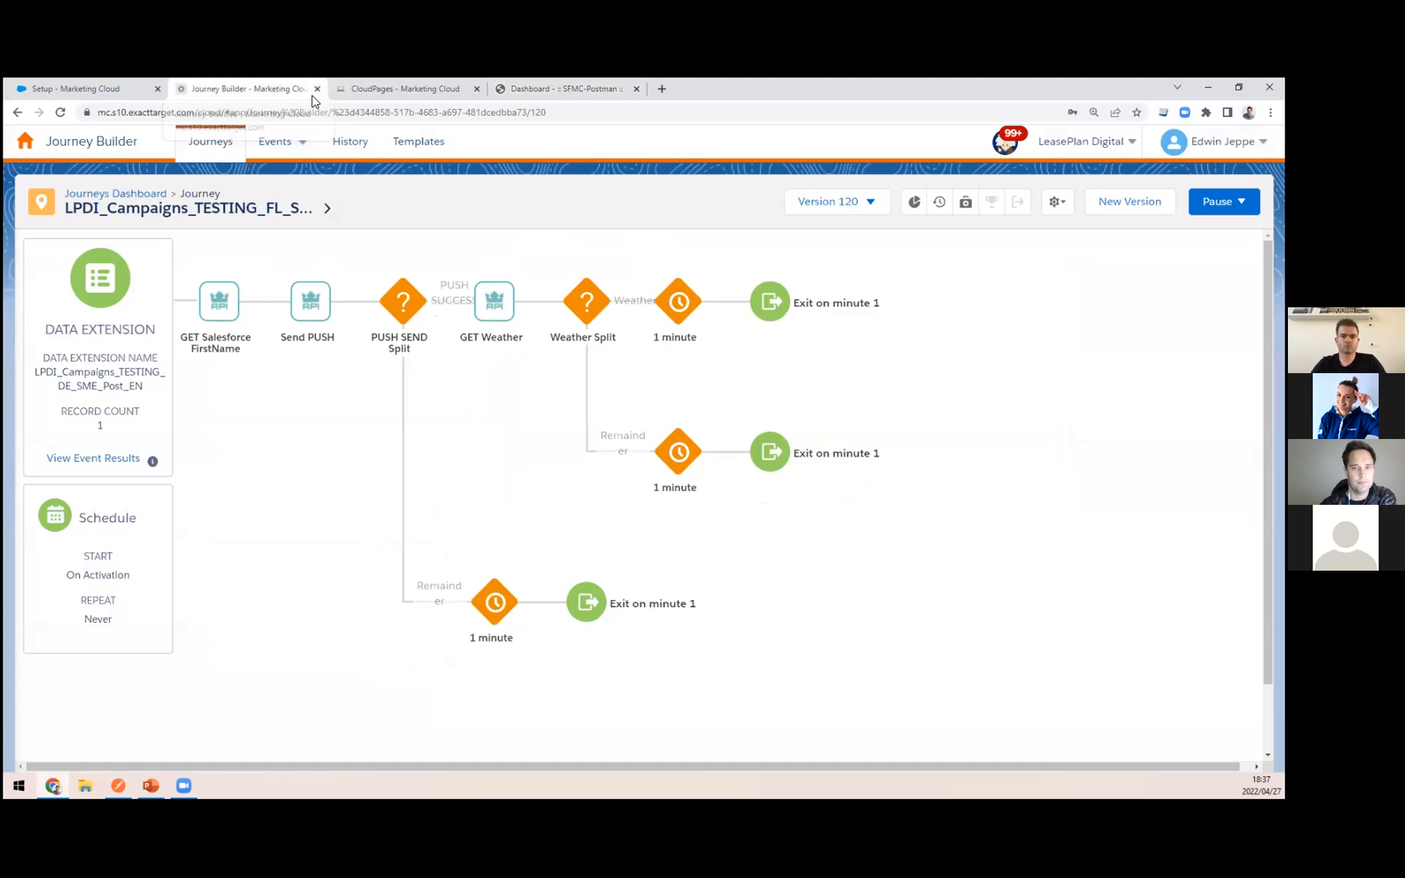
left_click(82, 458)
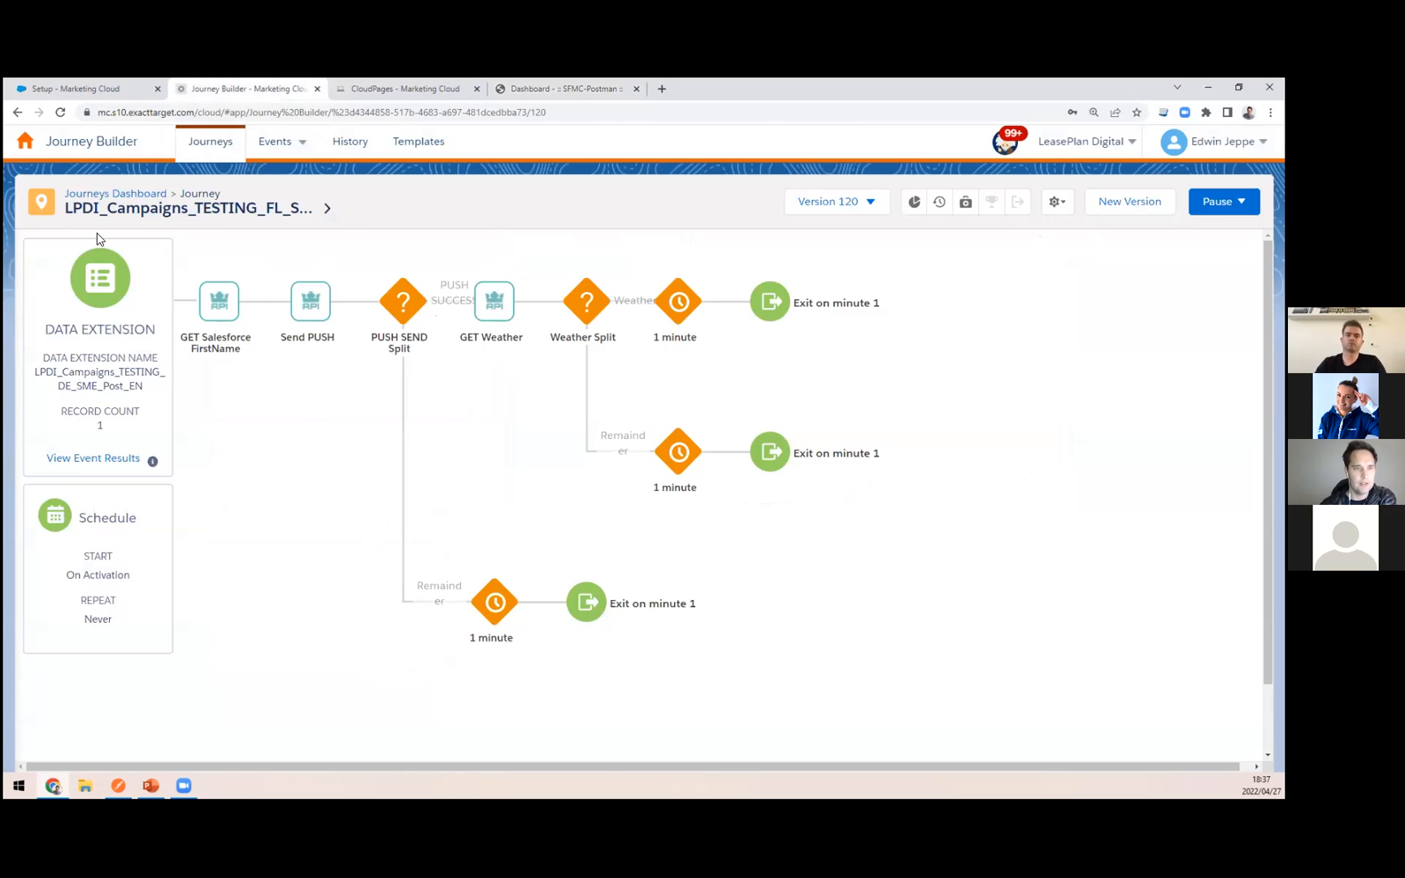
left_click(128, 205)
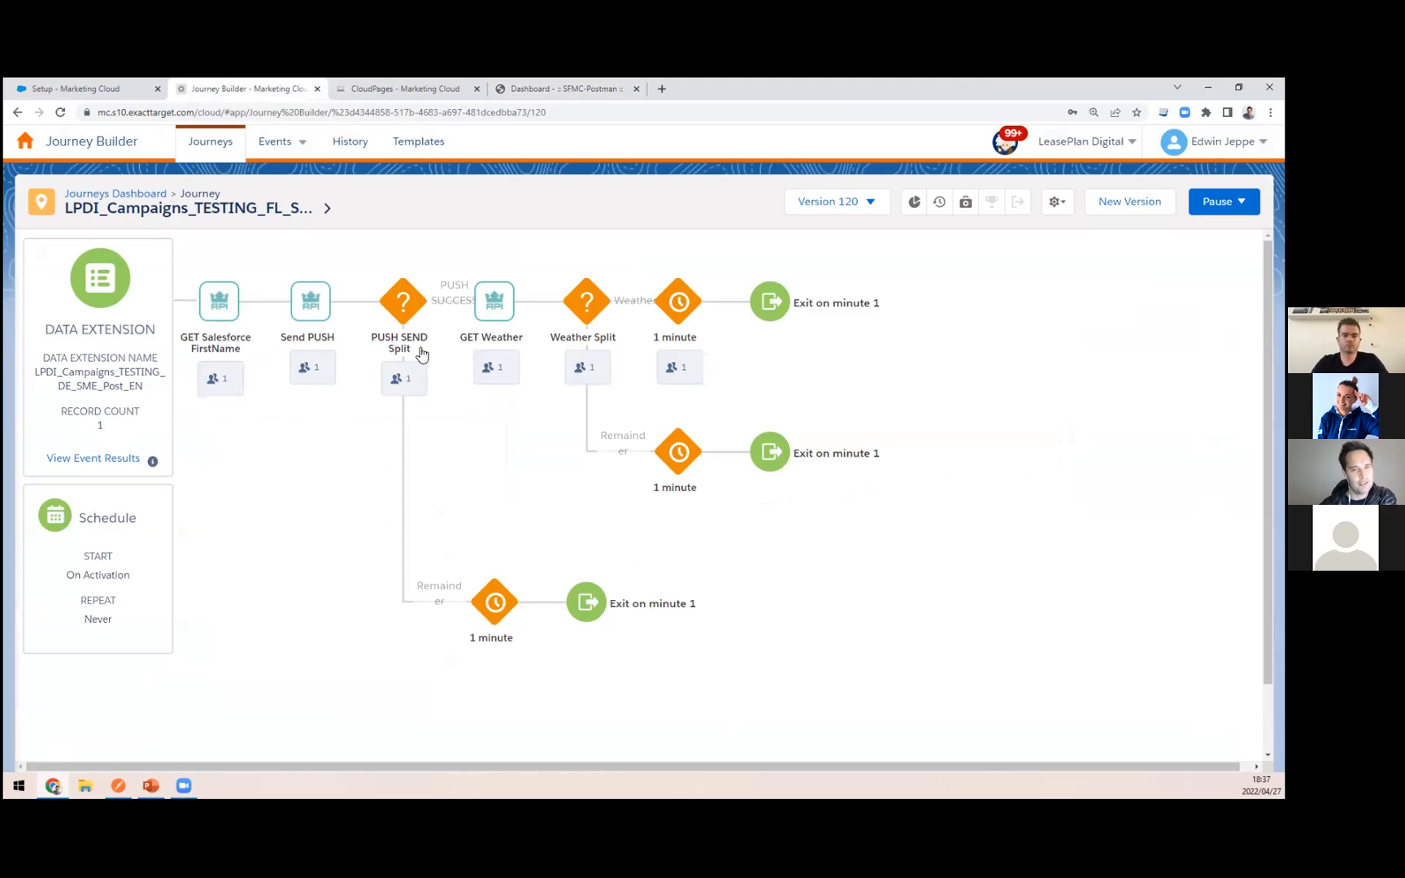
mouse_move(457, 278)
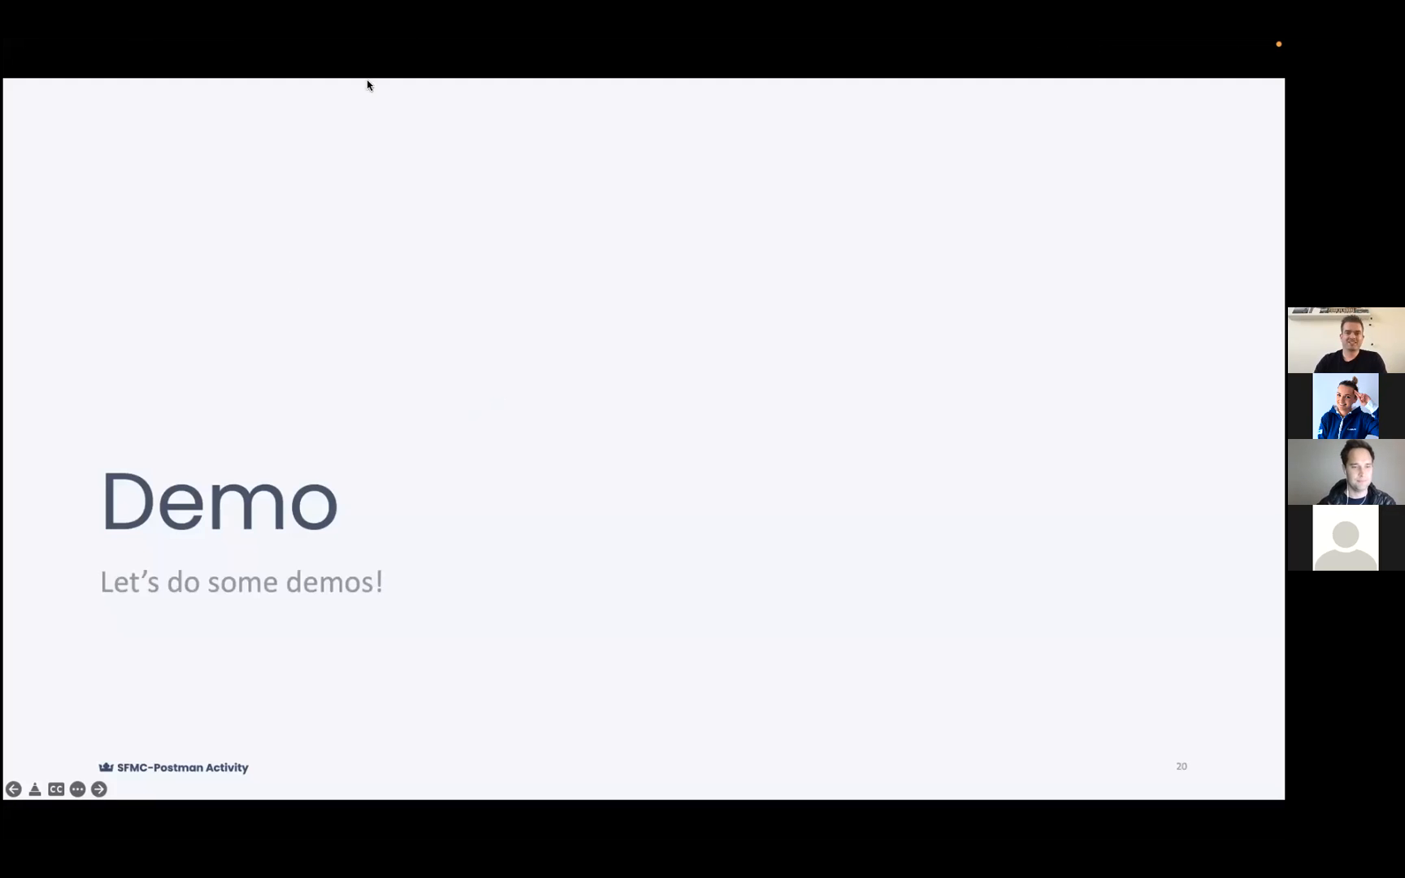
left_click(390, 362)
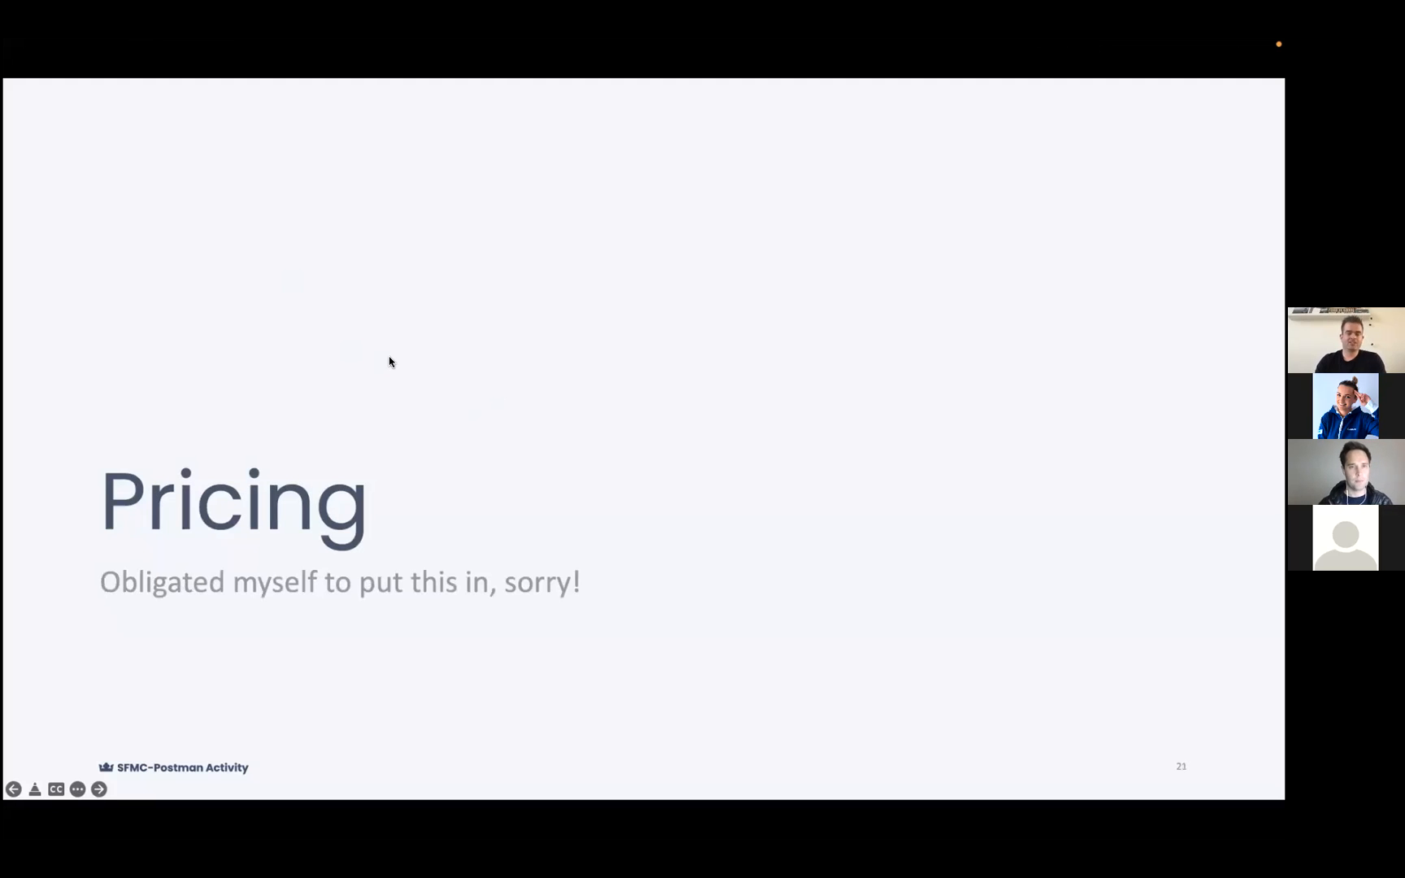